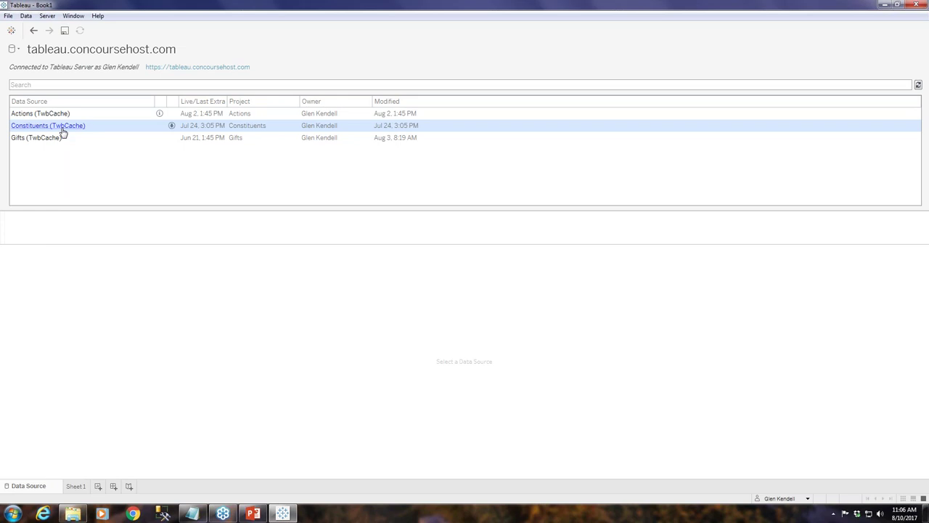
- Leave the Data Source page for the blank Sheet 1 worksheet
{"action": "left_click", "coordinate": [75, 485]}
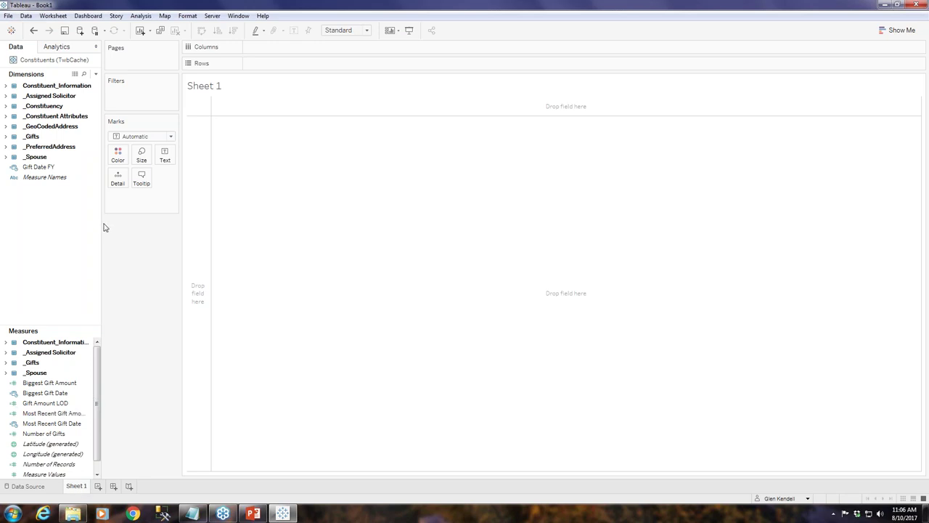
- Widen the Data pane and expand Constituent_Information to list Academy ID, Birth Date, Gender and Income
{"action": "left_click_drag", "start_coordinate": [102, 217], "coordinate": [116, 218]}
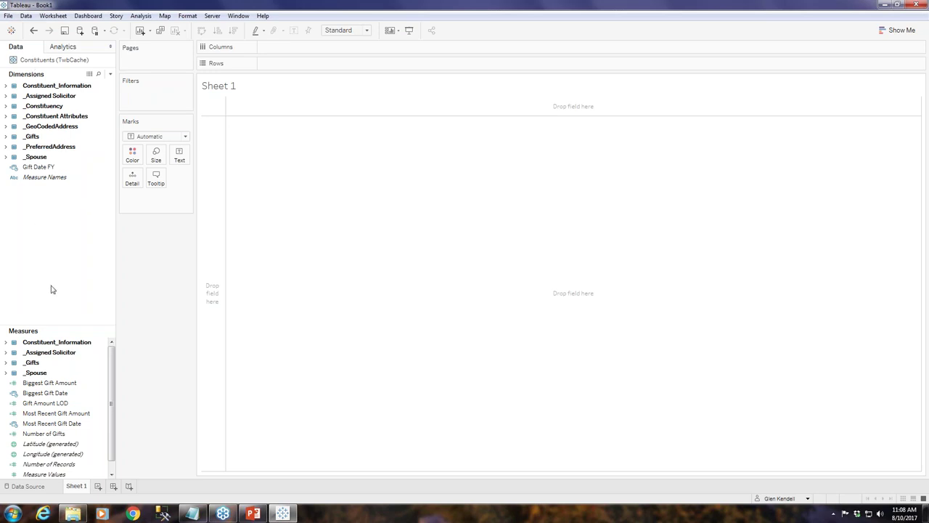
{"action": "left_click", "coordinate": [103, 179]}
{"action": "left_click", "coordinate": [6, 86]}
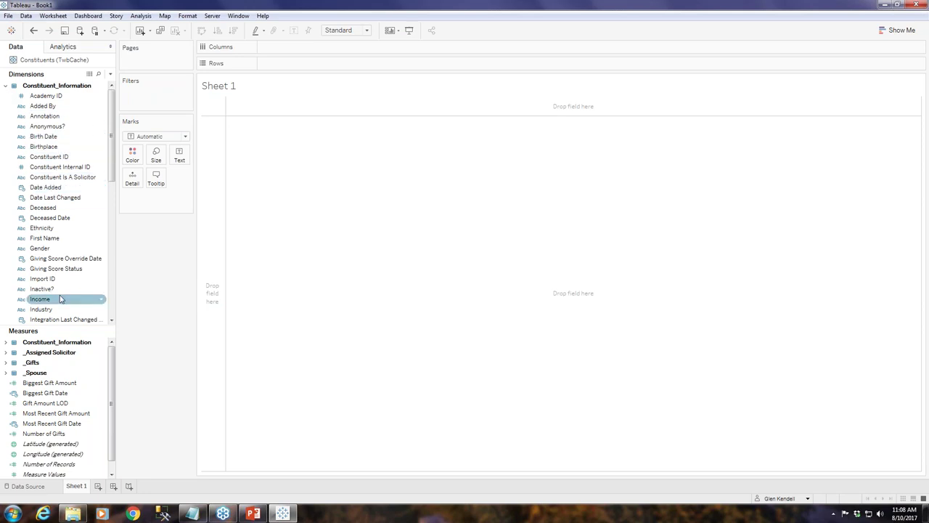
- Collapse the Constituent_Information dimensions and expand its measures folder
{"action": "left_click", "coordinate": [6, 88]}
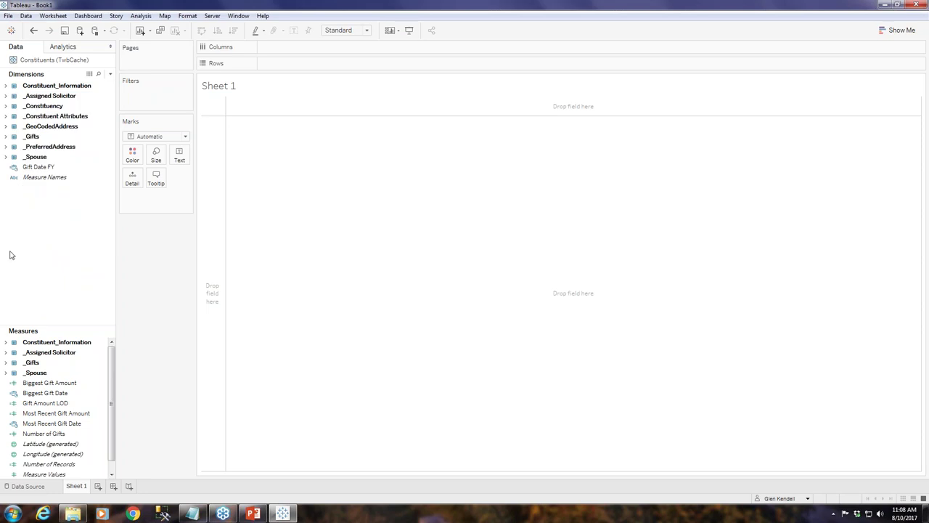
{"action": "left_click", "coordinate": [40, 392]}
{"action": "scroll", "coordinate": [40, 392], "scroll_direction": "down", "scroll_amount": 1}
{"action": "scroll", "coordinate": [45, 374], "scroll_direction": "up", "scroll_amount": 1}
{"action": "left_click", "coordinate": [6, 342]}
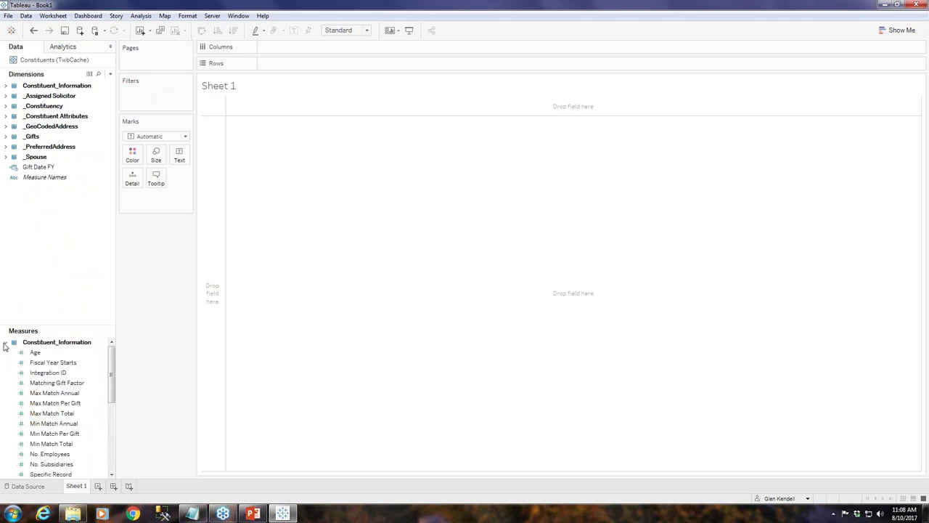
{"action": "left_click", "coordinate": [34, 352]}
{"action": "left_click", "coordinate": [72, 364]}
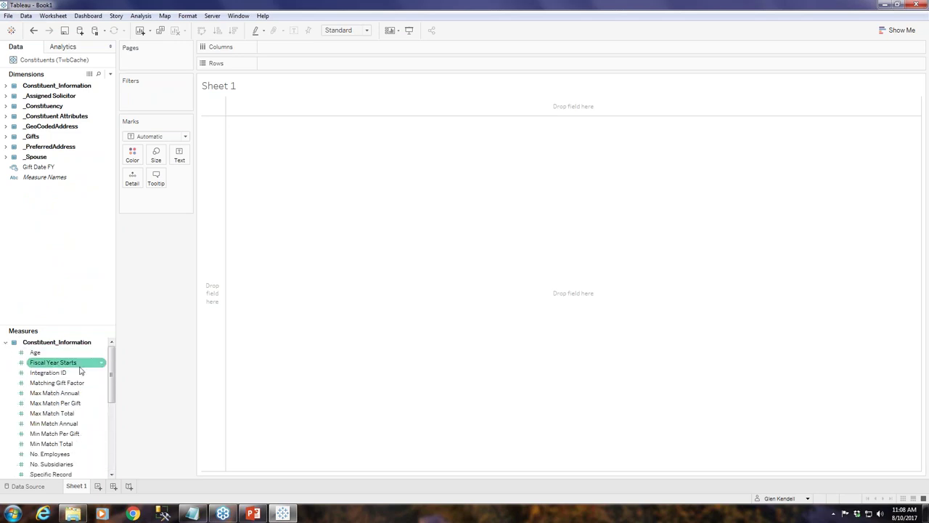
- Browse measures such as Max Match Per Gift, Min Match Annual, No. Employees and System Record ID
{"action": "scroll", "coordinate": [78, 370], "scroll_direction": "down", "scroll_amount": 1}
{"action": "left_click", "coordinate": [79, 373]}
{"action": "left_click", "coordinate": [79, 382]}
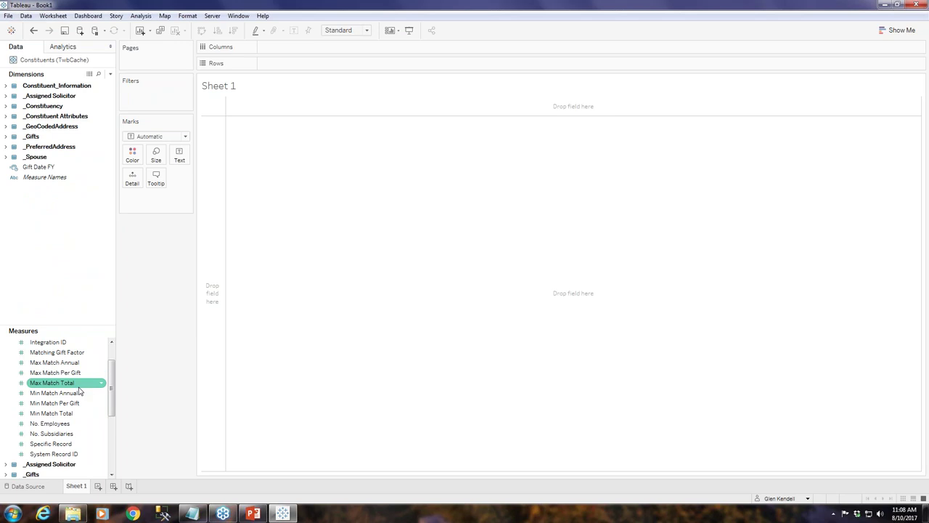
{"action": "left_click", "coordinate": [80, 392]}
{"action": "left_click", "coordinate": [78, 424]}
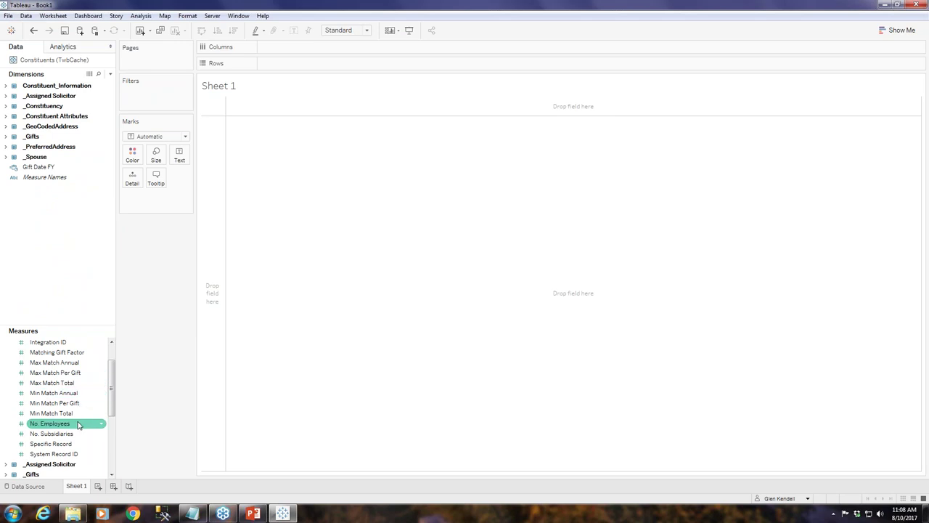
{"action": "left_click", "coordinate": [80, 454]}
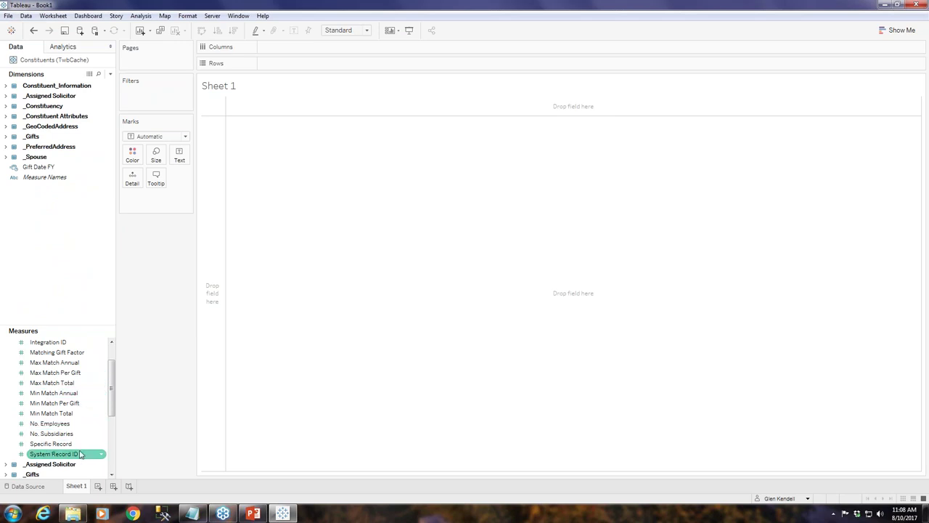
{"action": "left_click", "coordinate": [72, 443]}
{"action": "left_click", "coordinate": [68, 198]}
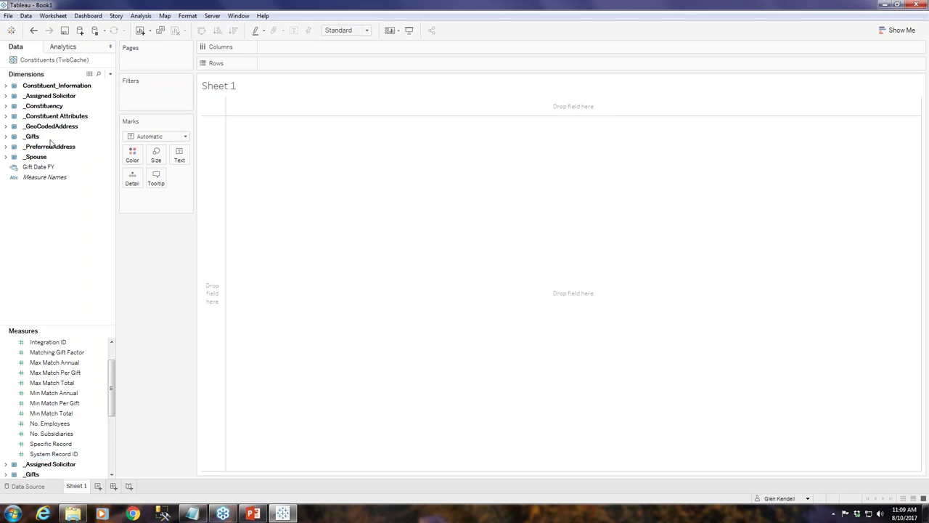
- Collapse the measures folder and expand _PreferredAddress to show City, State and Zip
{"action": "scroll", "coordinate": [41, 389], "scroll_direction": "up", "scroll_amount": 3}
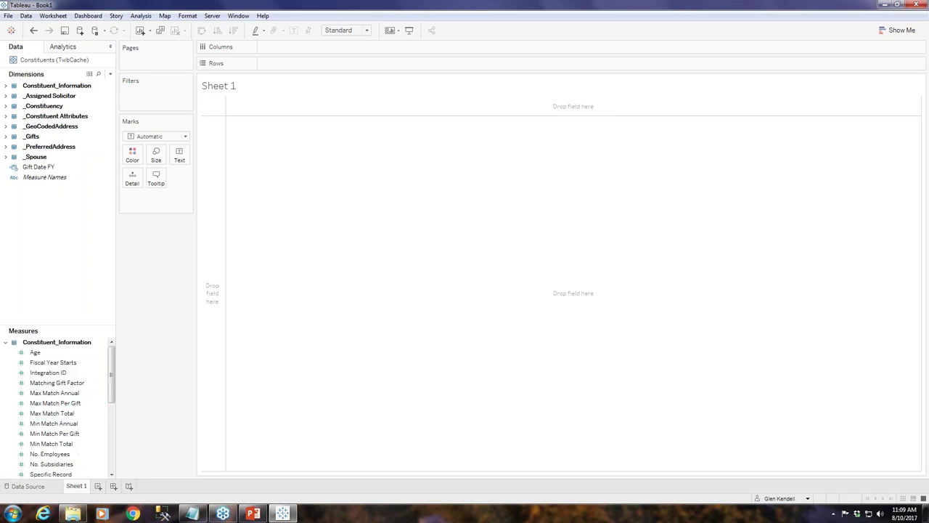
{"action": "left_click", "coordinate": [4, 343]}
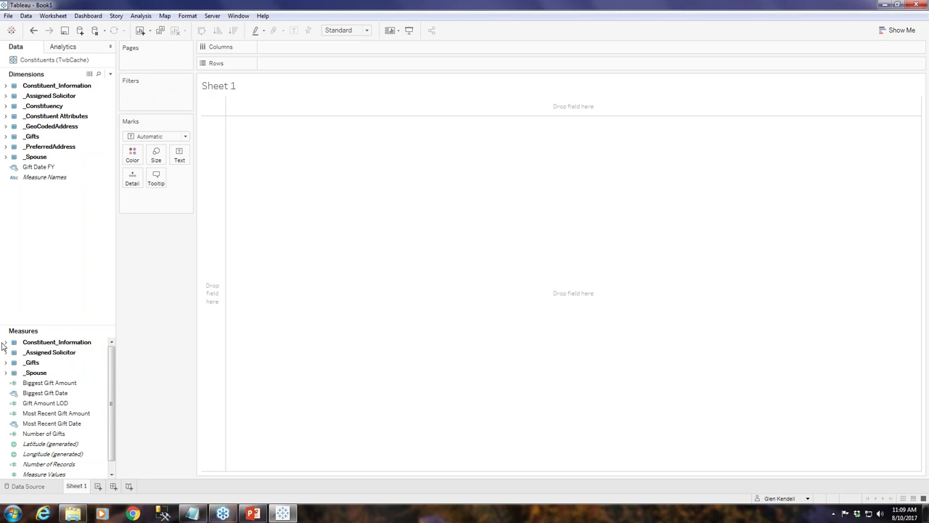
{"action": "left_click", "coordinate": [6, 146]}
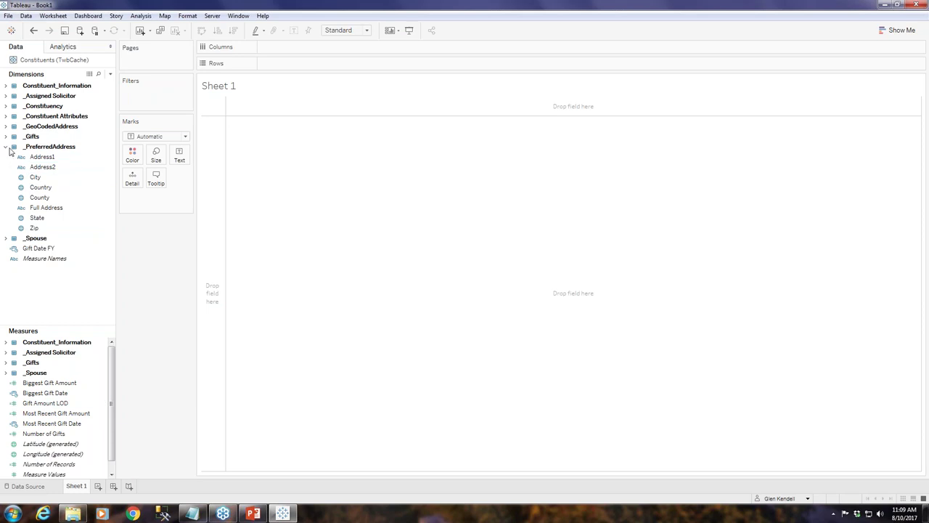
- Look over the County, City and Address1 fields, then collapse _PreferredAddress
{"action": "left_click", "coordinate": [40, 198]}
{"action": "left_click", "coordinate": [36, 178]}
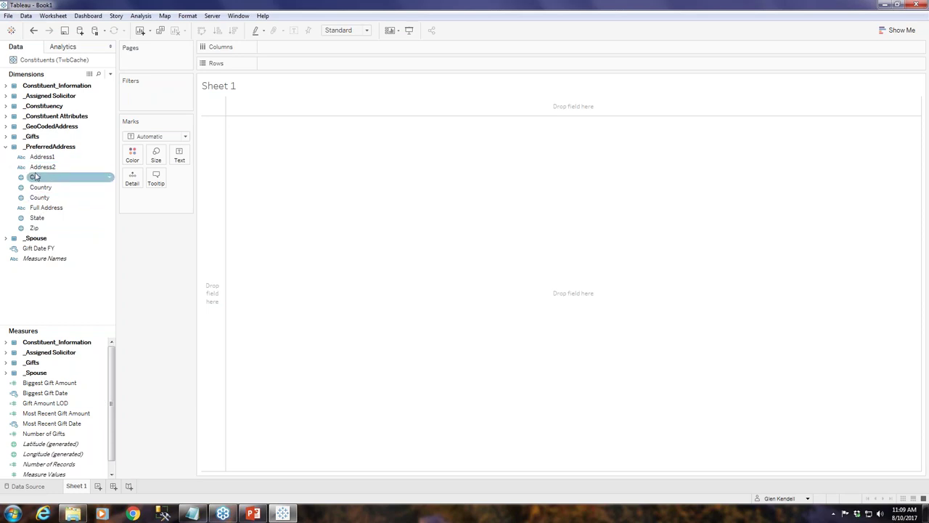
{"action": "left_click", "coordinate": [11, 159]}
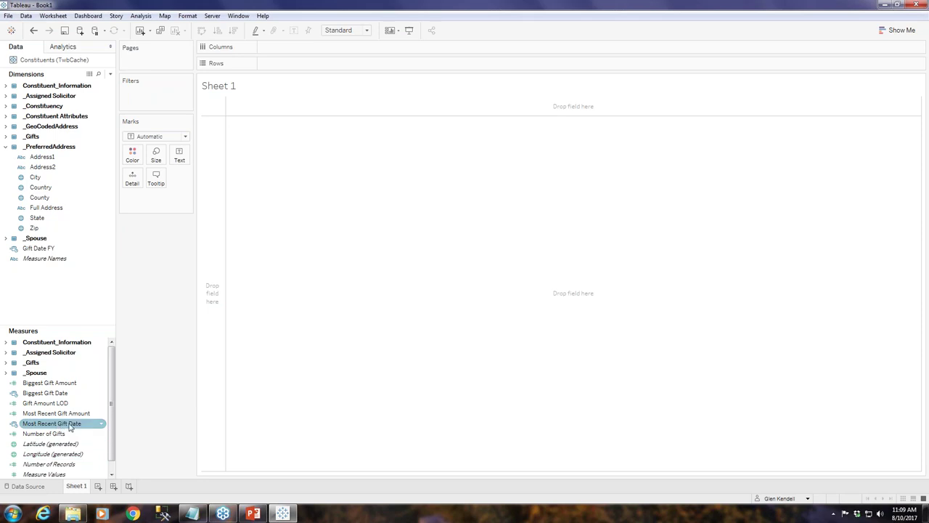
{"action": "left_click", "coordinate": [6, 148]}
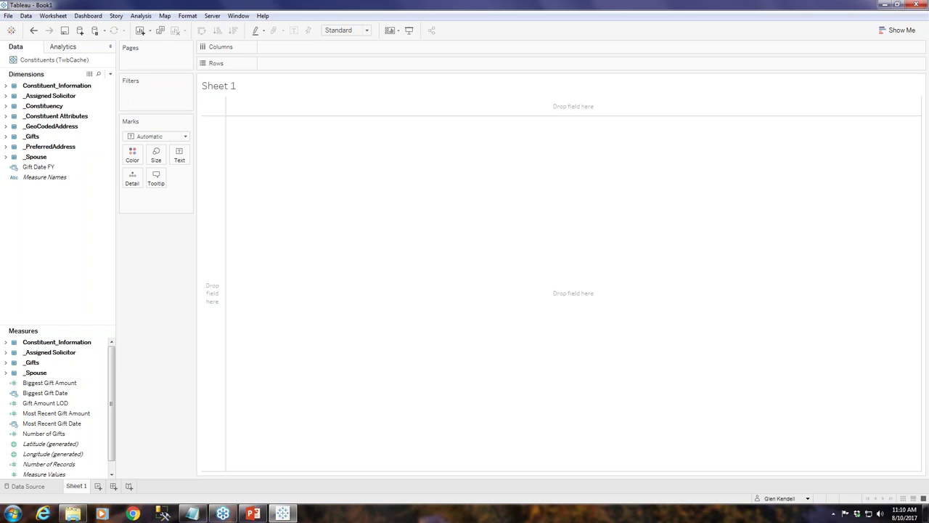
- Create a new parameter named 'Major Gift Threshold'
{"action": "left_click", "coordinate": [109, 74]}
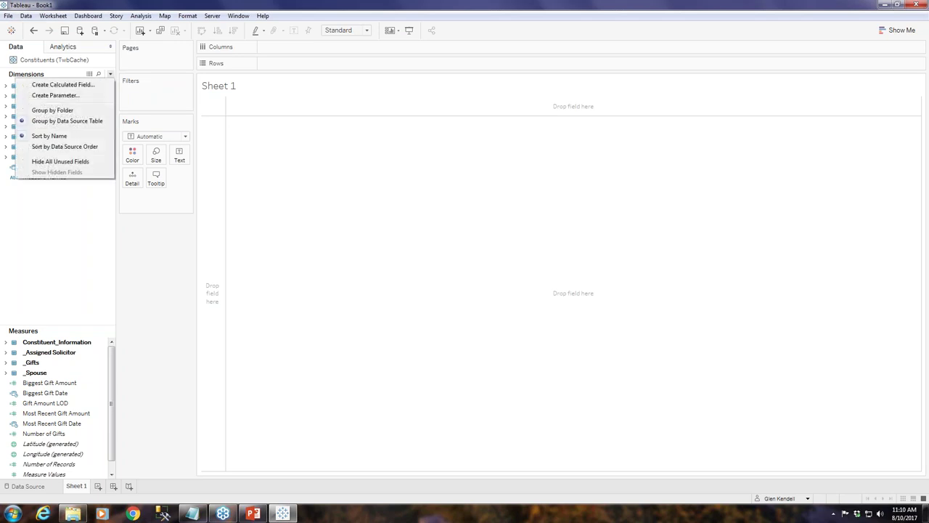
{"action": "left_click", "coordinate": [77, 96]}
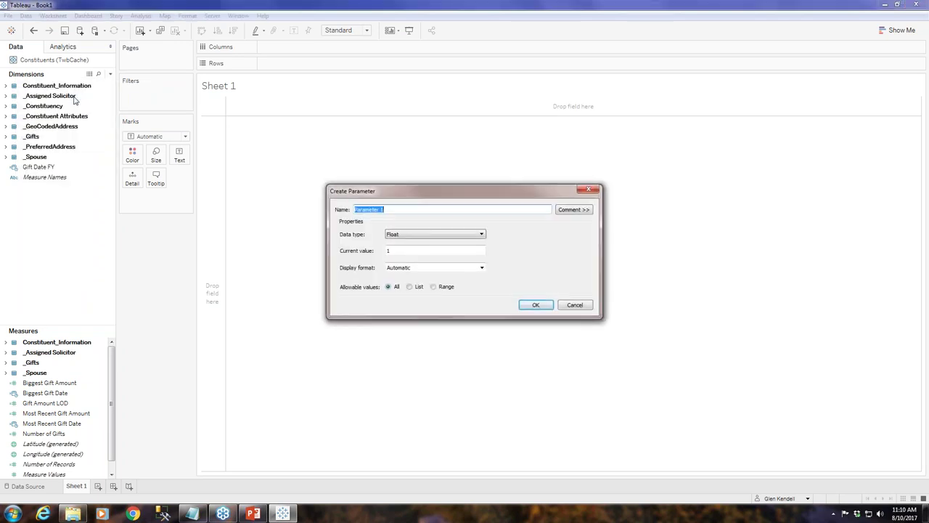
{"action": "type", "text": "Major Gift Threshold"}
- Make the parameter an Integer range with a minimum of 1000
{"action": "left_click", "coordinate": [465, 239]}
{"action": "left_click", "coordinate": [466, 238]}
{"action": "left_click", "coordinate": [465, 239]}
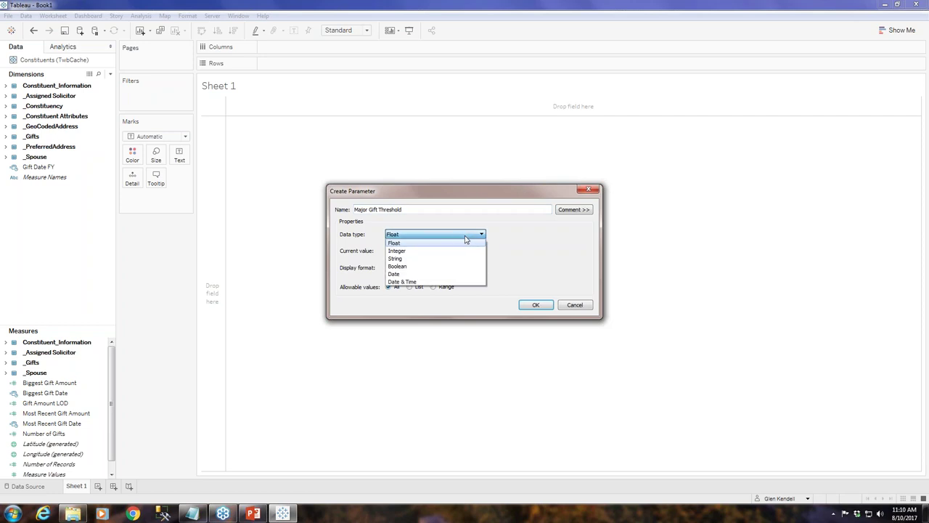
{"action": "left_click", "coordinate": [397, 250]}
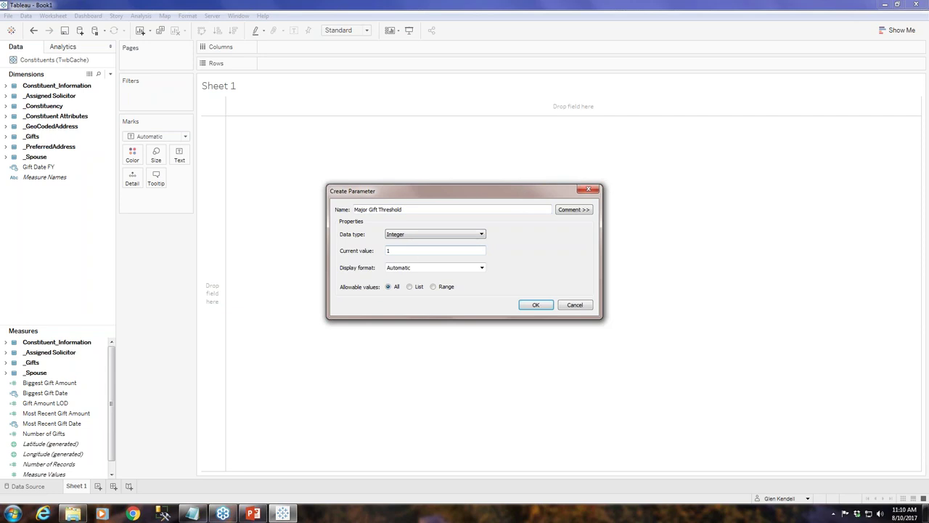
{"action": "left_click", "coordinate": [434, 286]}
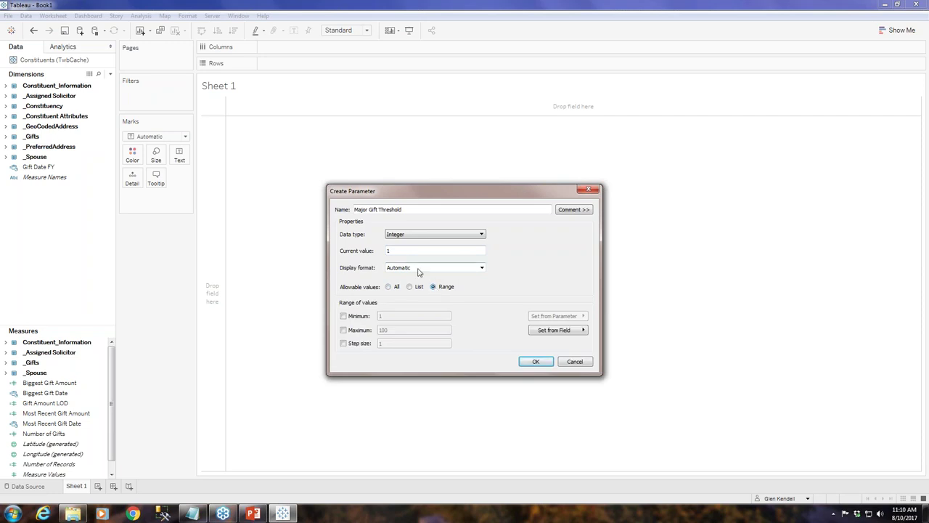
{"action": "left_click", "coordinate": [344, 316]}
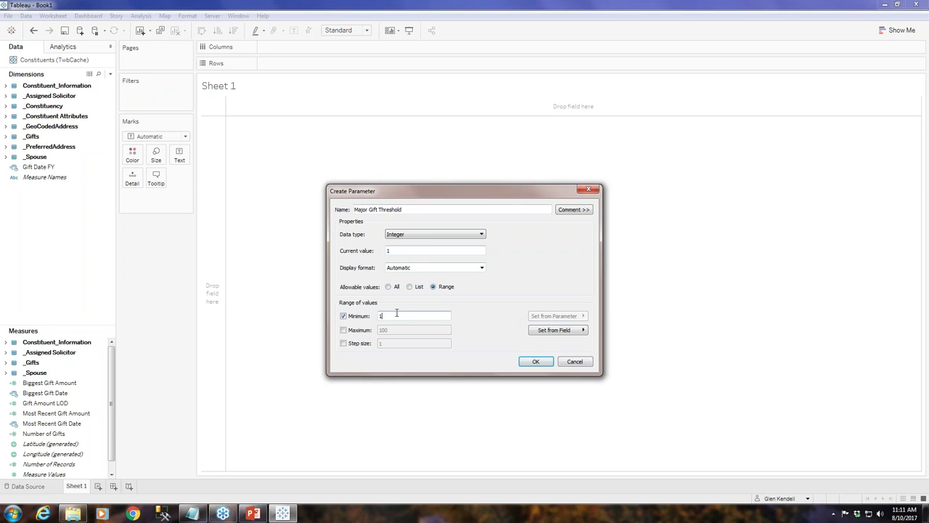
{"action": "type", "text": "000"}
- Set the display format to Currency (Custom) with 0 decimals, shown as $1,000
{"action": "left_click", "coordinate": [481, 269]}
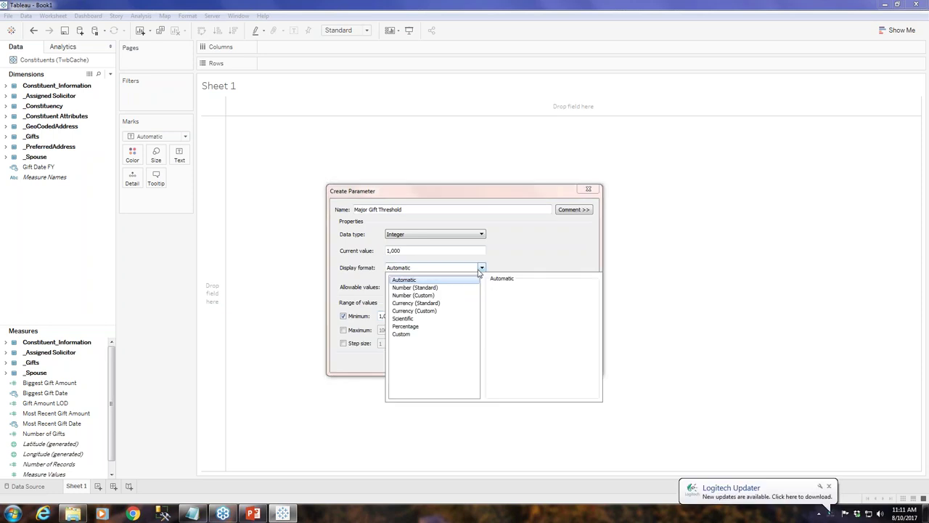
{"action": "left_click", "coordinate": [433, 312]}
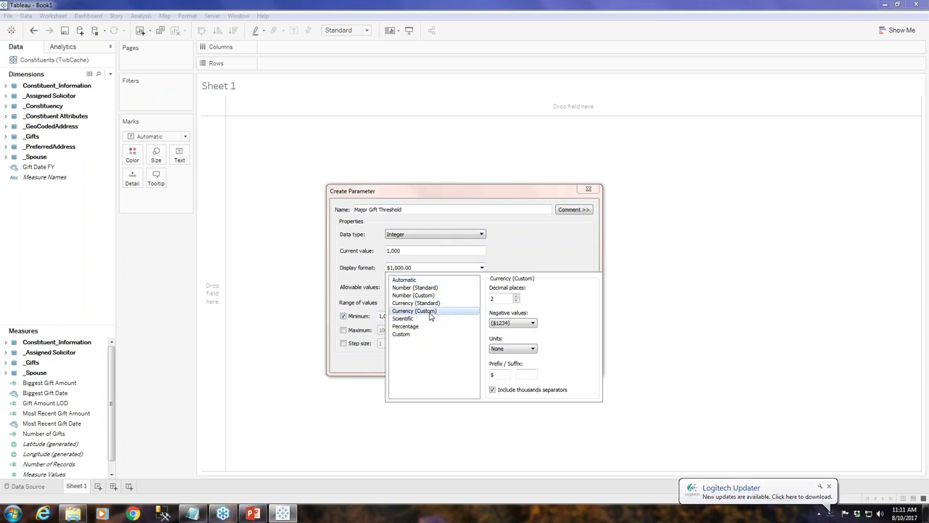
{"action": "left_click", "coordinate": [516, 301]}
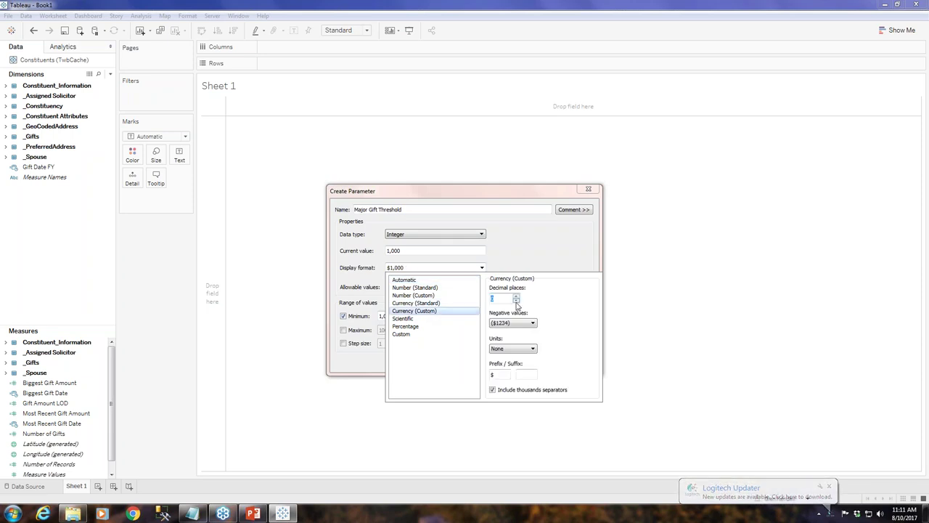
{"action": "left_click", "coordinate": [544, 254]}
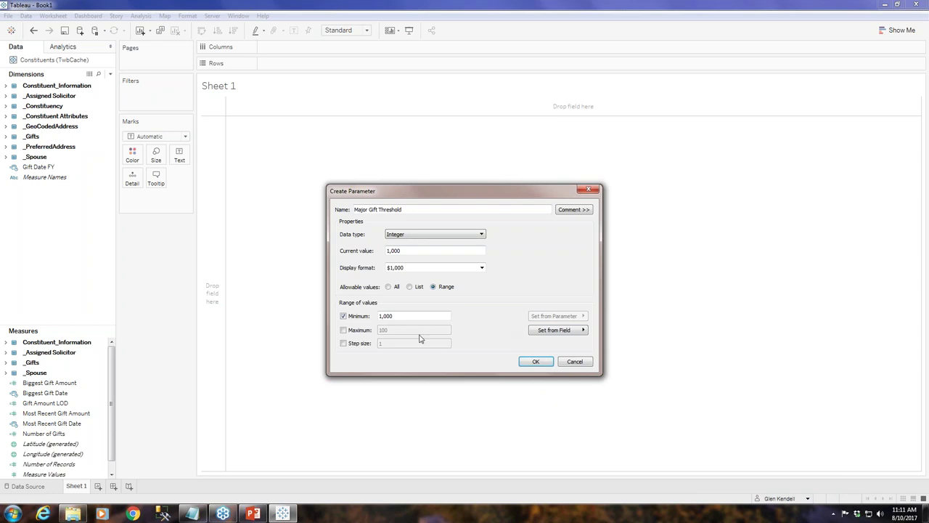
- Give the range a step size of 1,000 and save the parameter
{"action": "left_click", "coordinate": [349, 346]}
{"action": "left_click", "coordinate": [401, 341]}
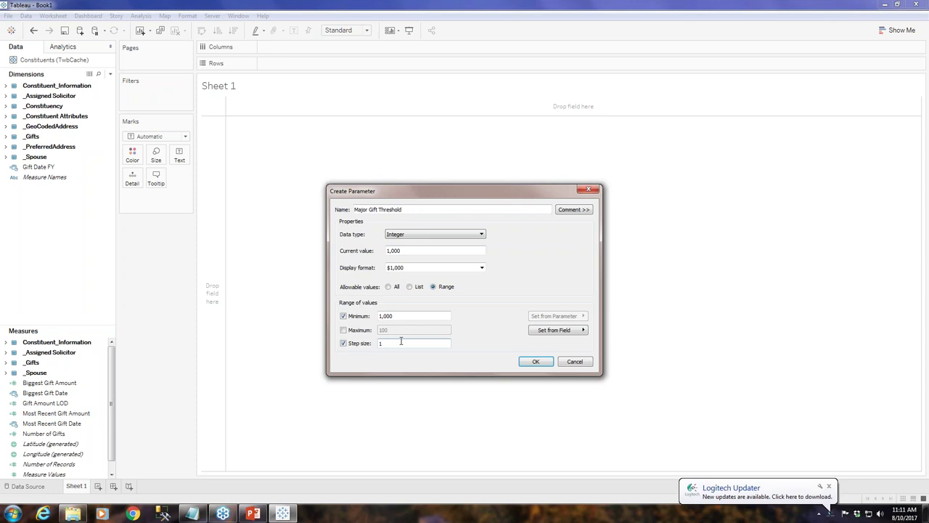
{"action": "type", "text": "000"}
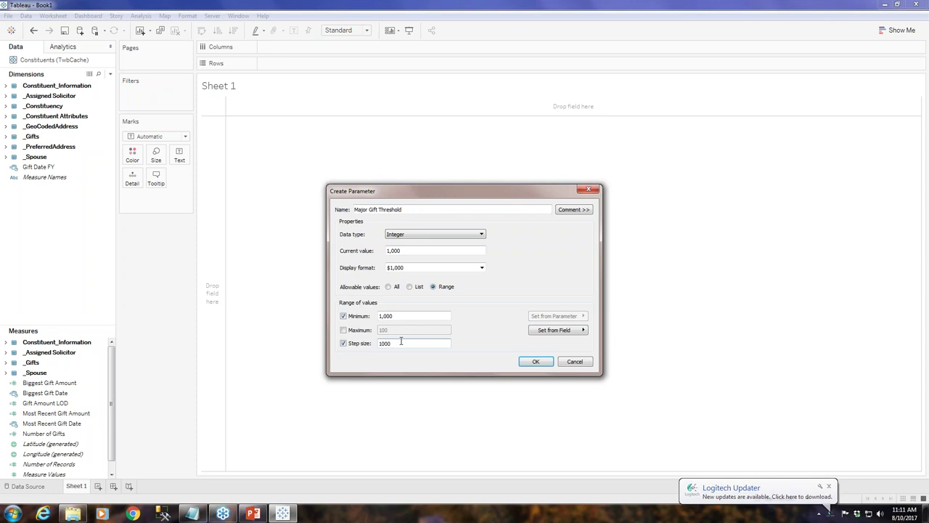
{"action": "left_click", "coordinate": [524, 364]}
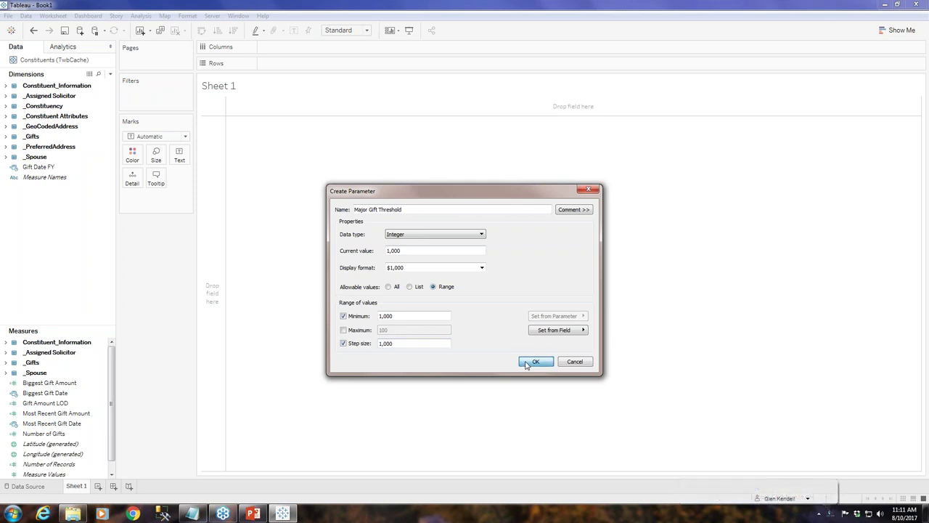
{"action": "left_click", "coordinate": [527, 364]}
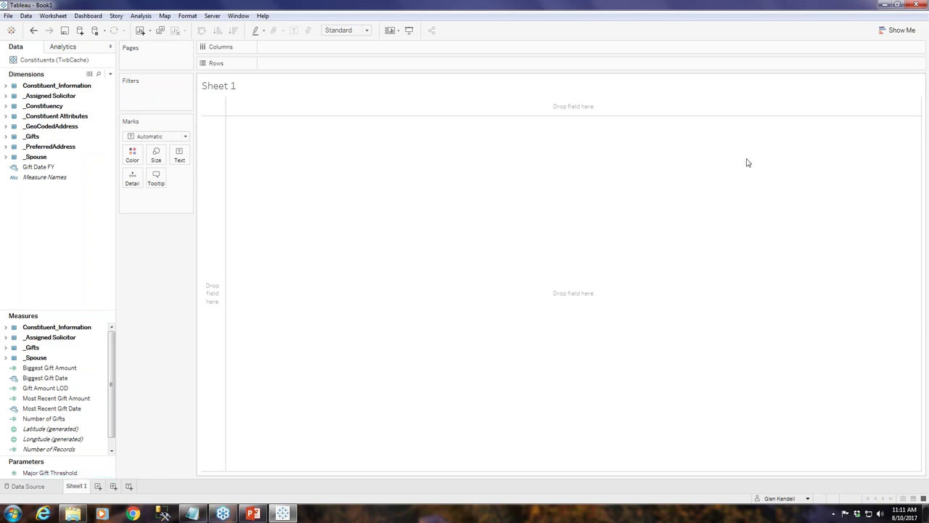
- Show the Major Gift Threshold parameter control ($1,000) beside Sheet 1
{"action": "right_click", "coordinate": [76, 473]}
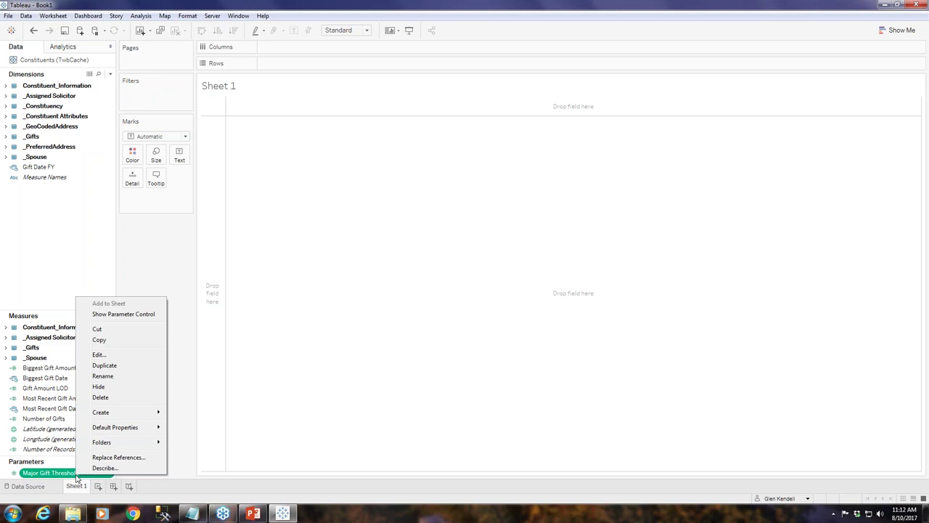
{"action": "left_click", "coordinate": [148, 313]}
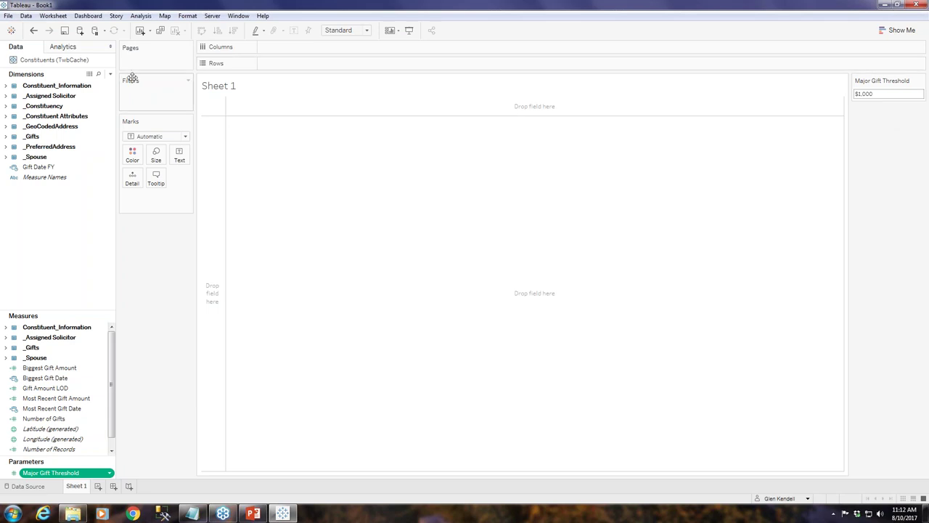
- Create a calculated field from the Dimensions menu and name it 'First Major Gift Amount'
{"action": "left_click", "coordinate": [109, 75]}
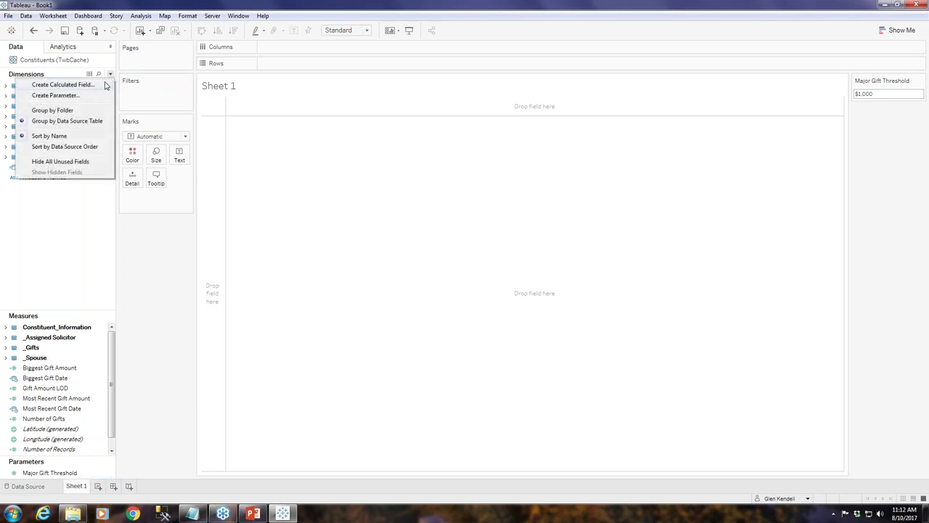
{"action": "left_click", "coordinate": [103, 85]}
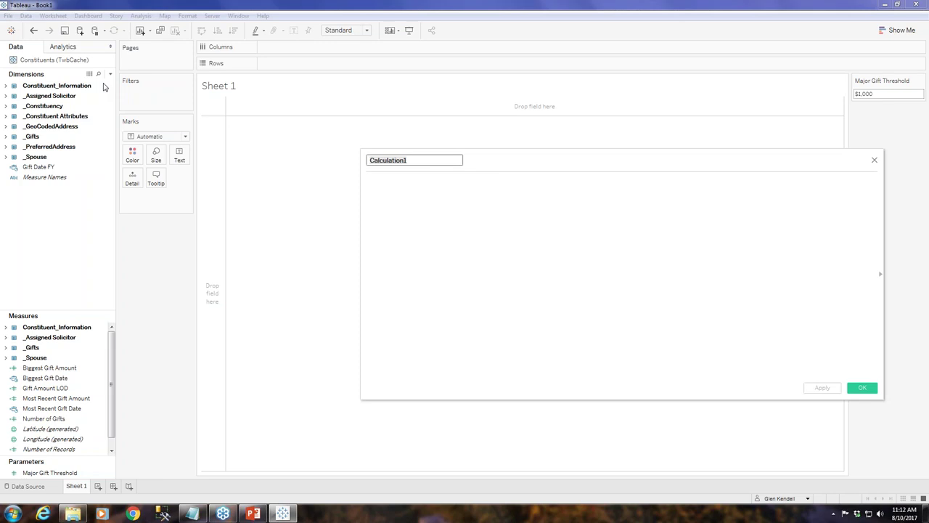
{"action": "type", "text": "First Major Gift Amount"}
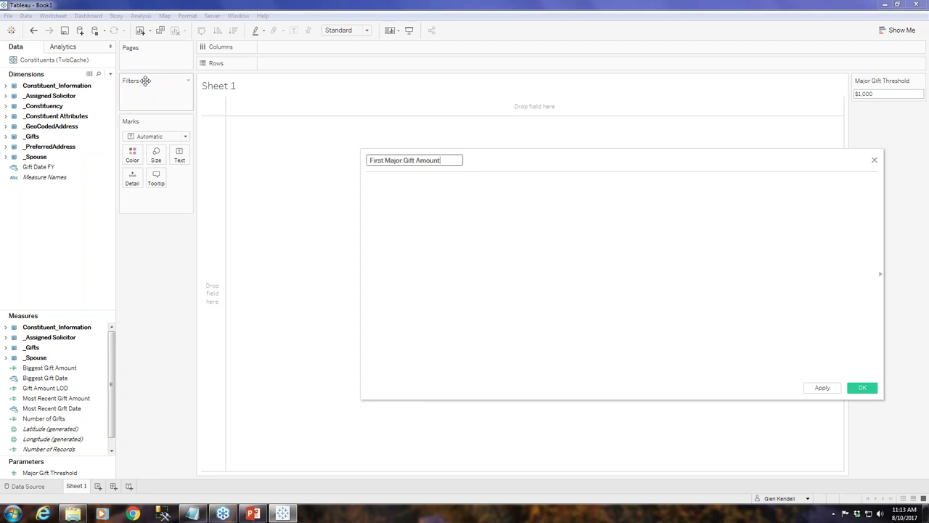
- Copy the First Major Gift Amount FIXED formula line from Cheat Sheet.txt
{"action": "left_click", "coordinate": [200, 518]}
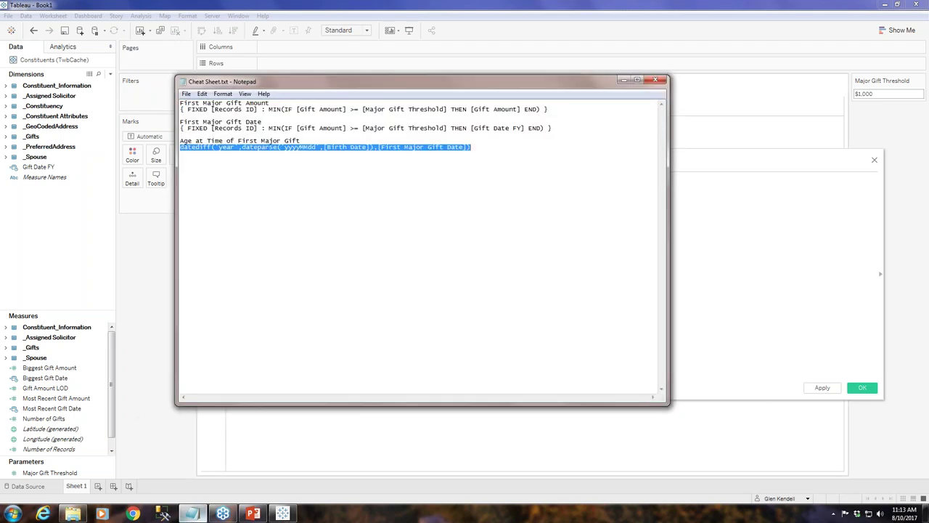
{"action": "left_click", "coordinate": [550, 106]}
{"action": "left_click_drag", "start_coordinate": [550, 106], "coordinate": [398, 120]}
{"action": "left_click", "coordinate": [582, 106]}
{"action": "left_click_drag", "start_coordinate": [582, 106], "coordinate": [569, 110]}
{"action": "key", "text": "ctrl+c"}
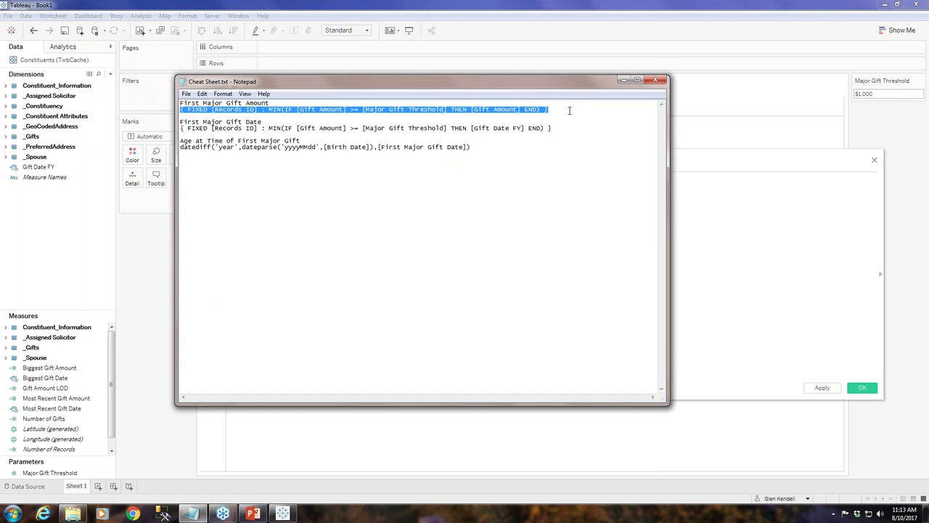
- Paste the formula into the calculation editor, remove the blank line, and save the field
{"action": "left_click", "coordinate": [529, 440]}
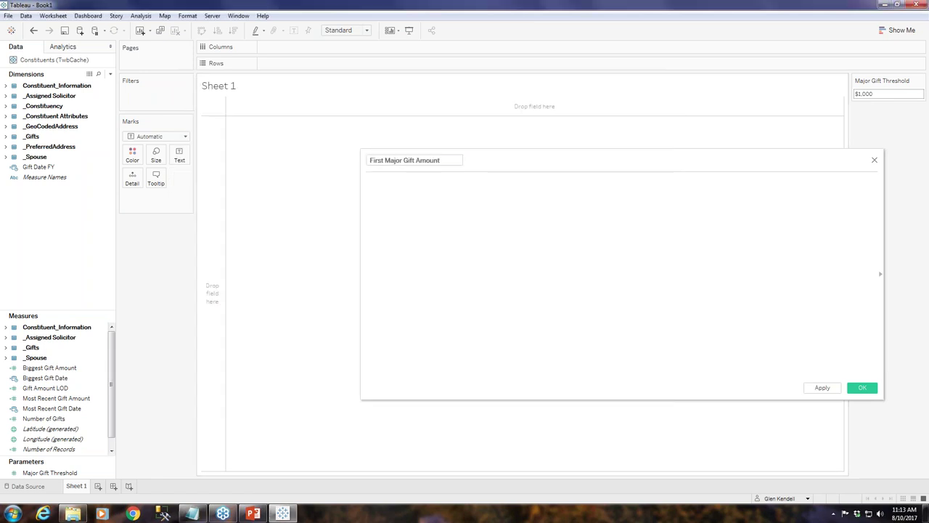
{"action": "left_click", "coordinate": [471, 202]}
{"action": "key", "text": "ctrl+v"}
{"action": "left_click", "coordinate": [368, 190]}
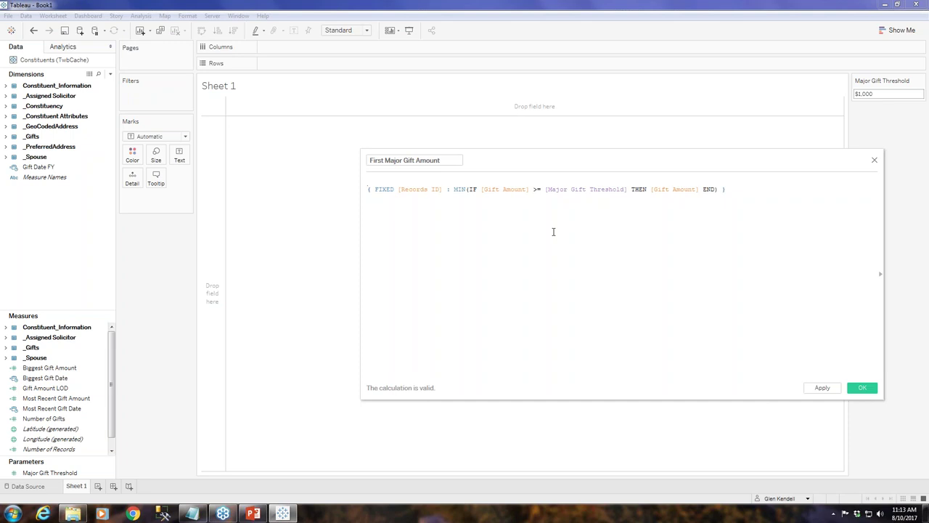
{"action": "key", "text": "BackSpace"}
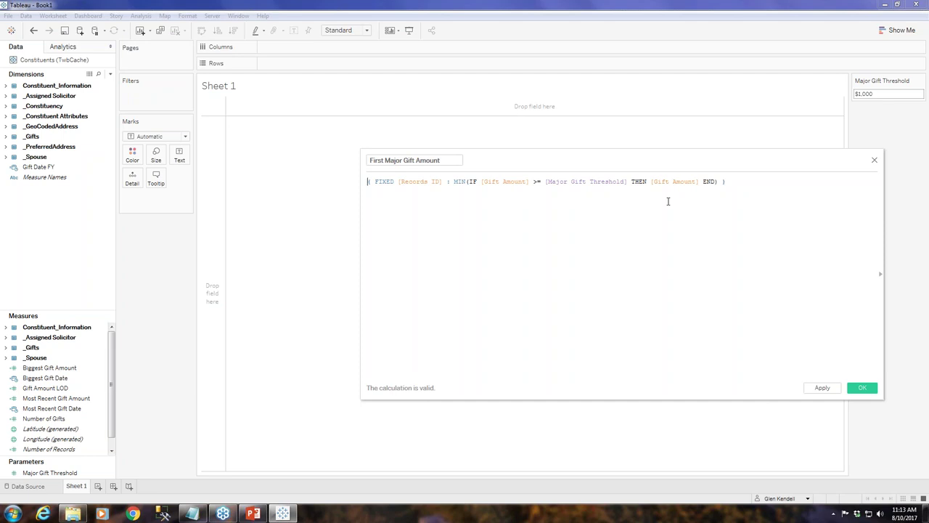
{"action": "left_click_drag", "start_coordinate": [721, 161], "coordinate": [603, 124]}
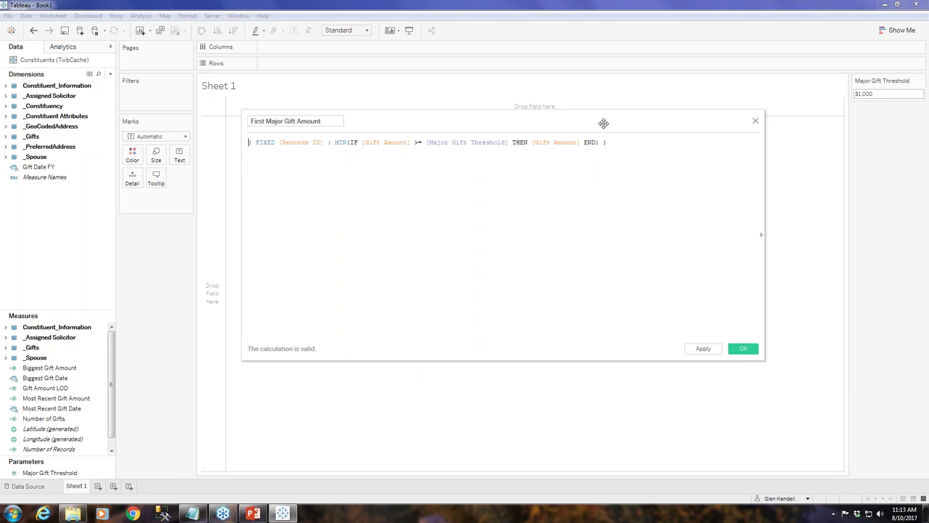
{"action": "left_click", "coordinate": [735, 350]}
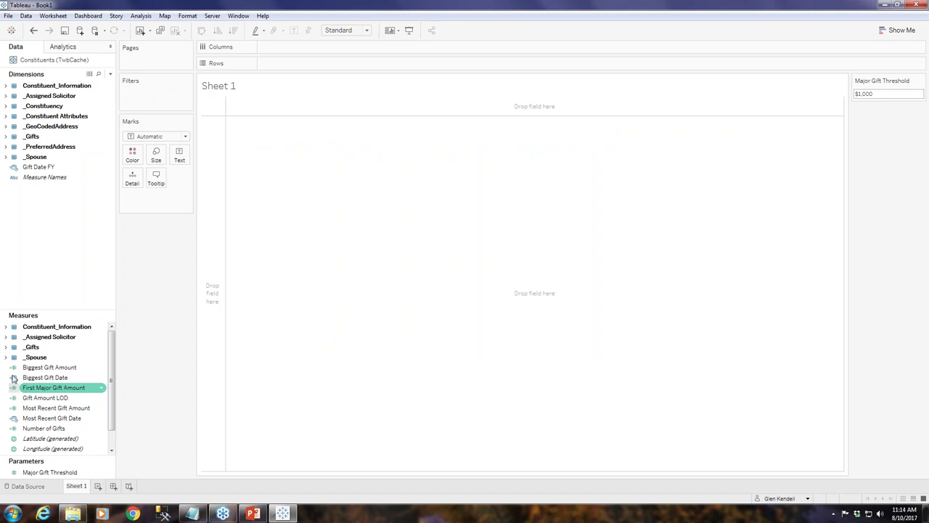
{"action": "left_click", "coordinate": [110, 74]}
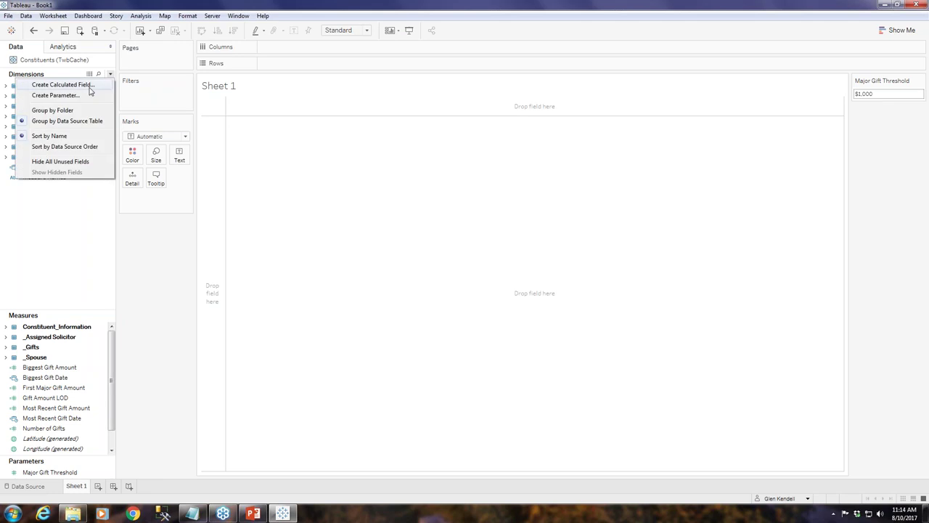
- Name a new calculated field 'First Major Gift Date' and select its formula in the cheat sheet
{"action": "left_click", "coordinate": [63, 85]}
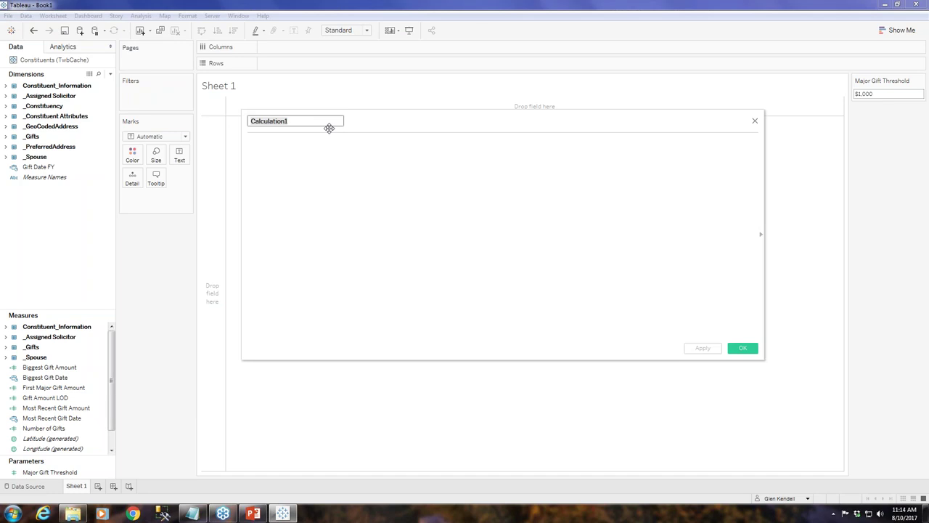
{"action": "type", "text": "First Major Gift Date"}
{"action": "left_click", "coordinate": [192, 513]}
{"action": "left_click_drag", "start_coordinate": [549, 129], "coordinate": [183, 131]}
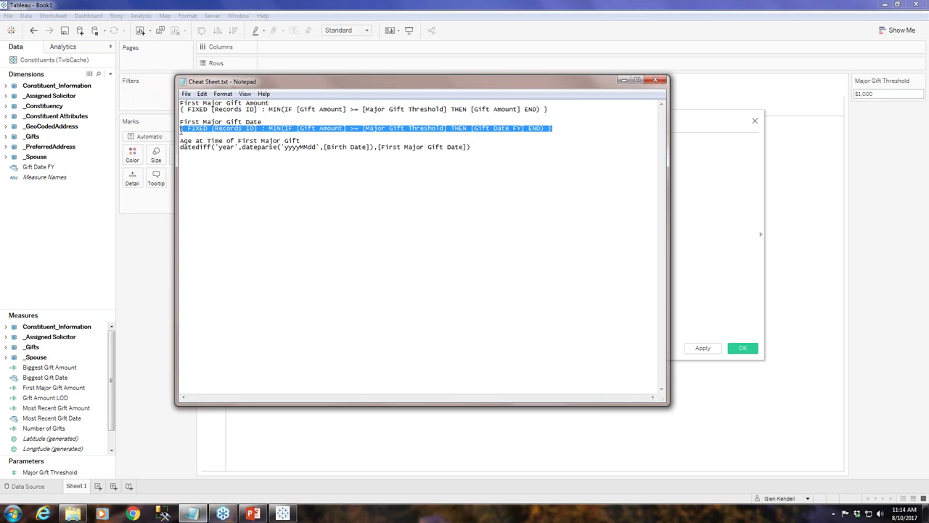
- Paste the FIXED Records ID formula into First Major Gift Date and save the calculation
{"action": "key", "text": "ctrl+c"}
{"action": "left_click", "coordinate": [704, 182]}
{"action": "key", "text": "ctrl+v"}
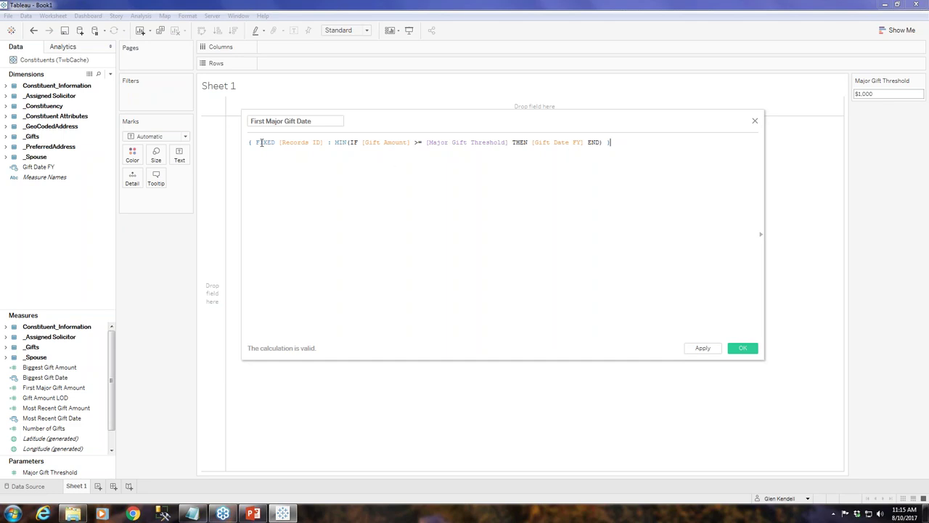
{"action": "left_click_drag", "start_coordinate": [255, 142], "coordinate": [281, 144]}
{"action": "left_click", "coordinate": [741, 349]}
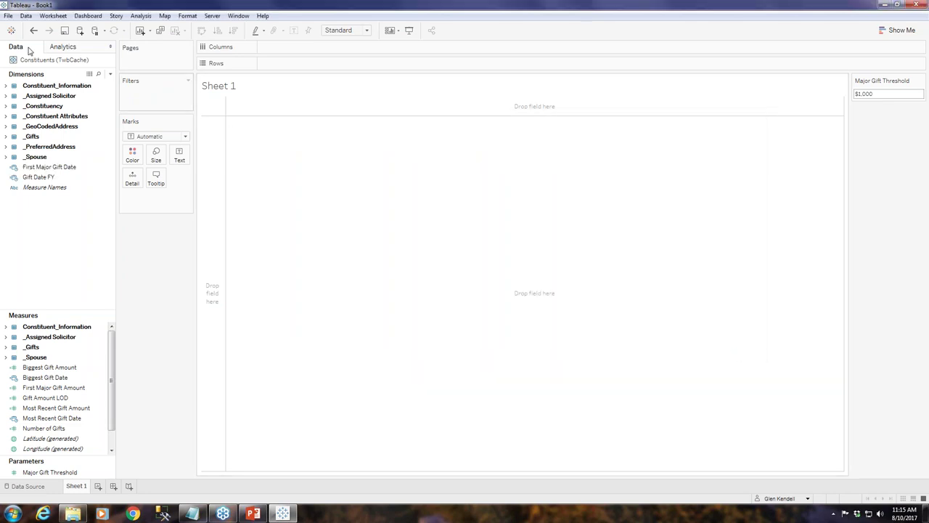
- Create a new calculated field named 'Age at Time of First Major Gift'
{"action": "left_click", "coordinate": [111, 75]}
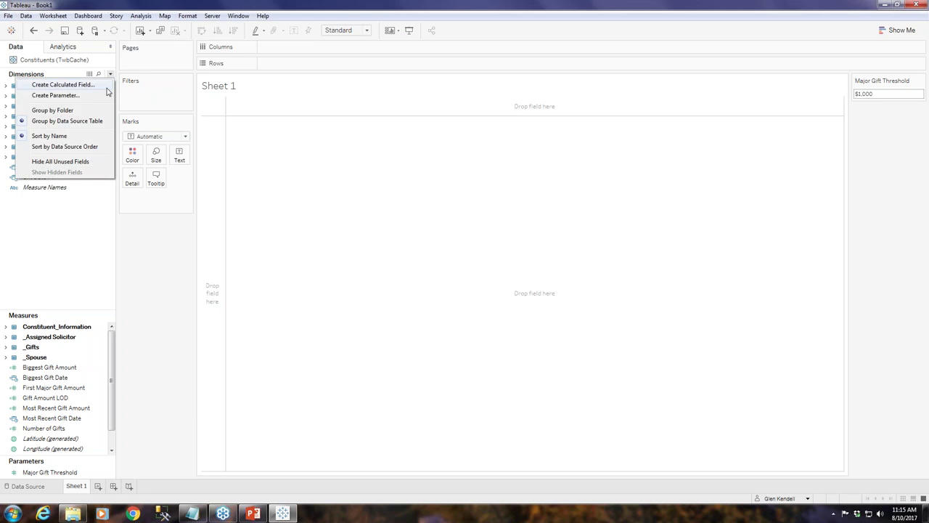
{"action": "left_click", "coordinate": [108, 85]}
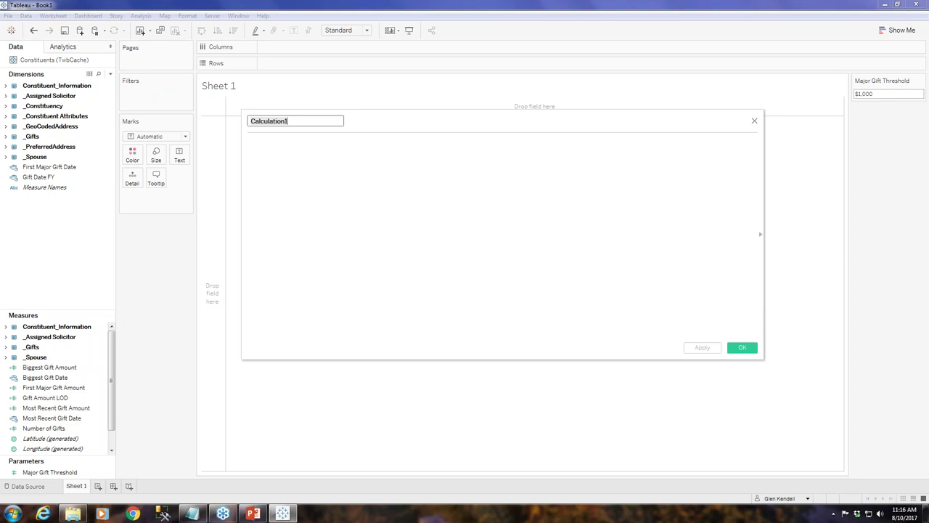
{"action": "type", "text": "Age at Time of First Ma"}
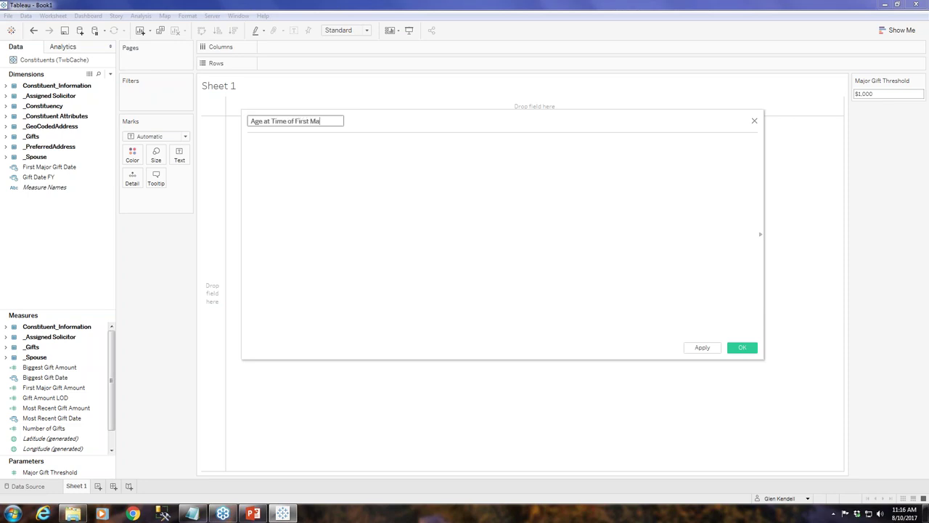
{"action": "type", "text": "jor Gift"}
- Copy the datediff formula line from the Notepad cheat sheet
{"action": "left_click", "coordinate": [192, 513]}
{"action": "left_click_drag", "start_coordinate": [472, 148], "coordinate": [179, 148]}
{"action": "left_click", "coordinate": [709, 174]}
- Paste the datediff year formula on dateparsed Birth Date and review its yyyyMMdd format
{"action": "key", "text": "ctrl+v"}
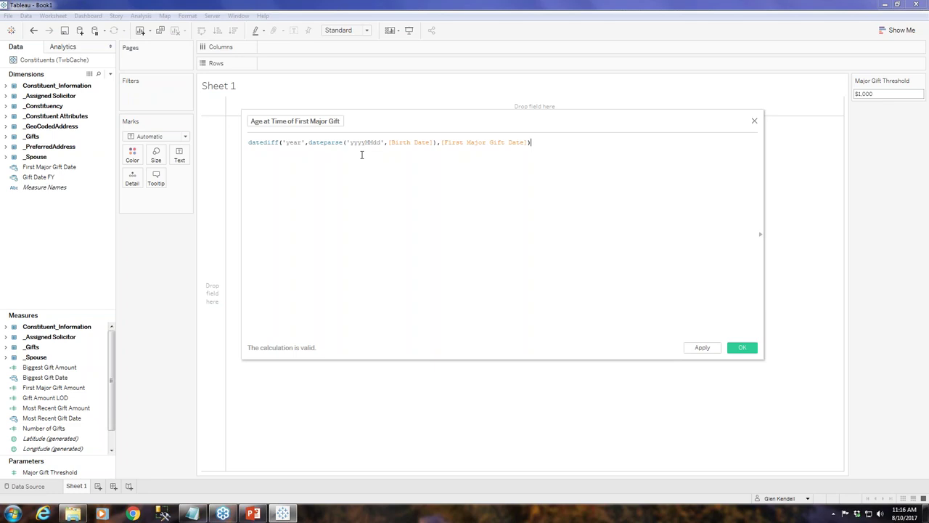
{"action": "left_click_drag", "start_coordinate": [381, 142], "coordinate": [346, 143]}
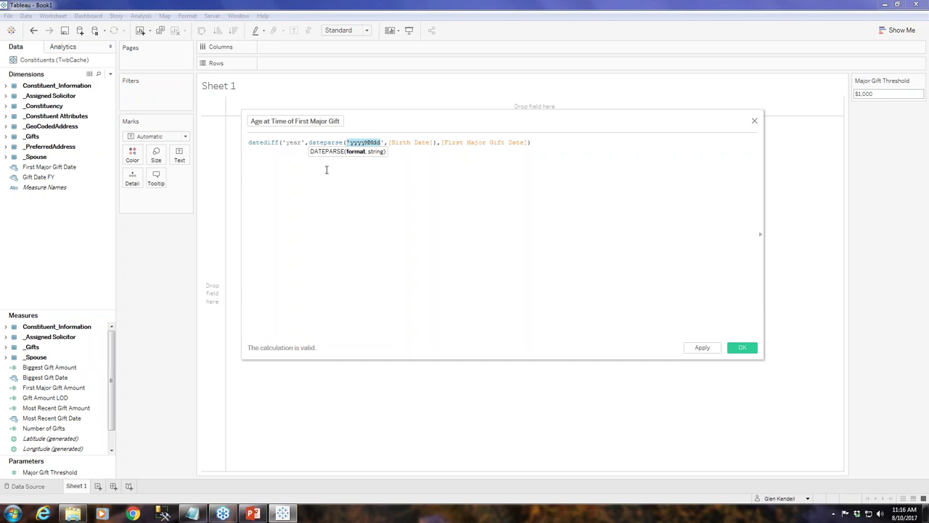
{"action": "left_click", "coordinate": [300, 181]}
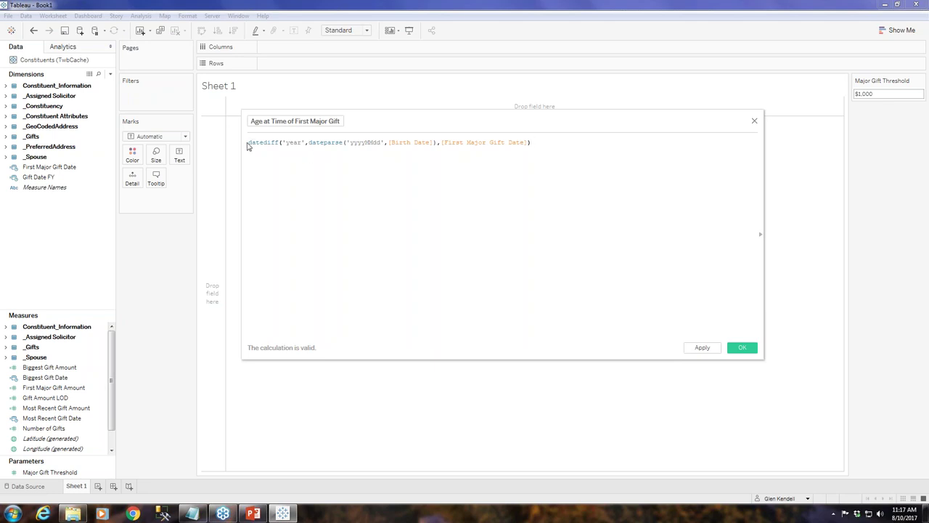
{"action": "left_click_drag", "start_coordinate": [249, 142], "coordinate": [279, 142]}
{"action": "key", "text": "End"}
- Save Age at Time of First Major Gift, then put Gender on Rows listing Female, Male, Unknown
{"action": "left_click", "coordinate": [742, 348]}
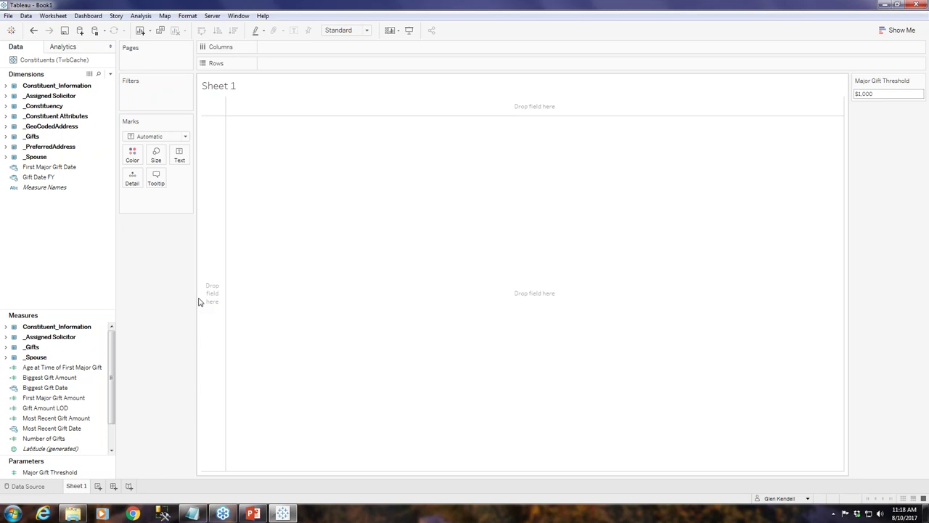
{"action": "left_click", "coordinate": [5, 85]}
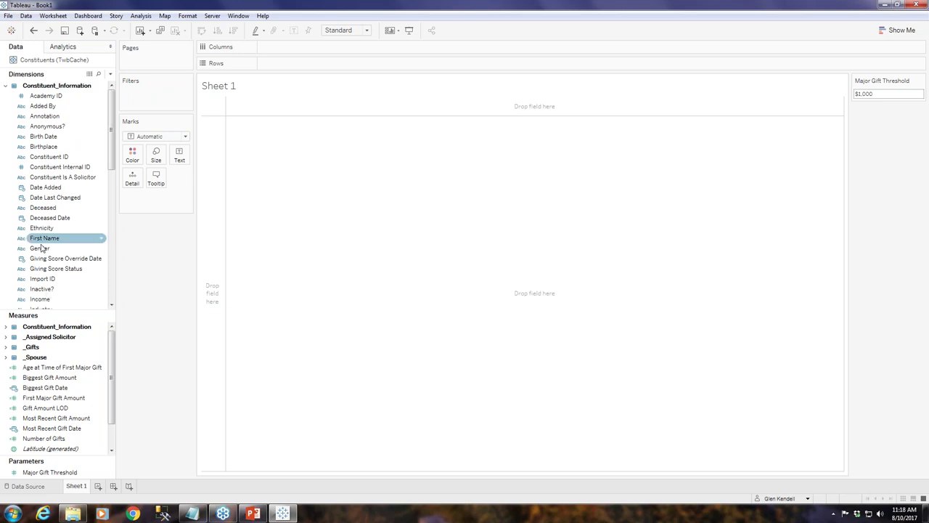
{"action": "left_click_drag", "start_coordinate": [42, 252], "coordinate": [322, 63]}
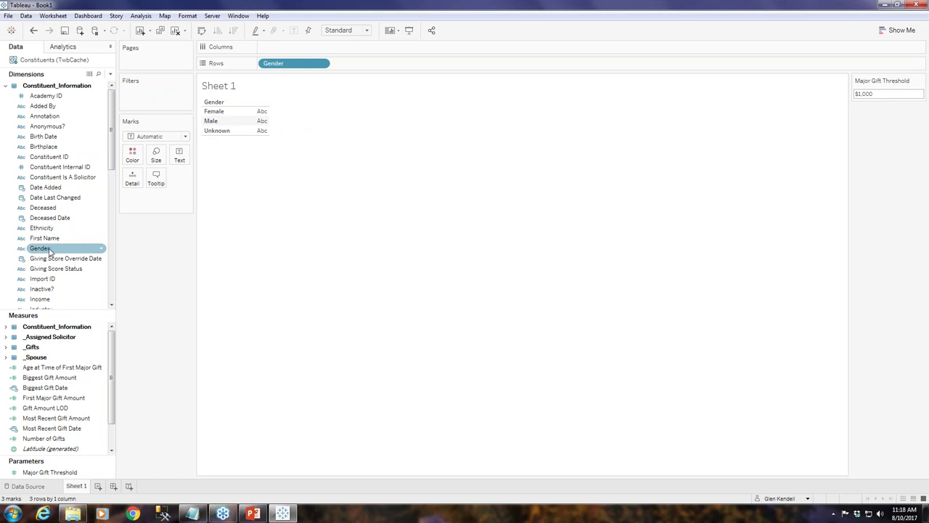
- Drag the Gender field onto the Filters shelf
{"action": "left_click_drag", "start_coordinate": [49, 249], "coordinate": [155, 96]}
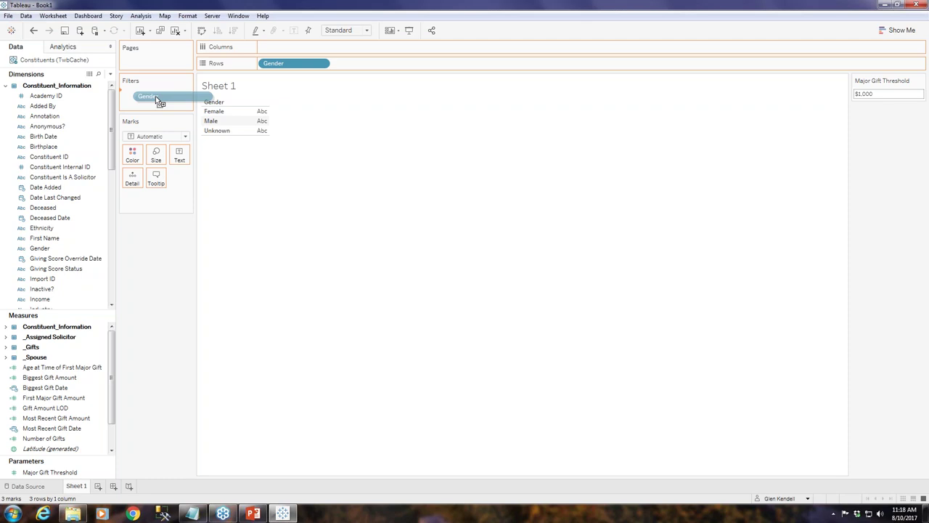
- Filter out Unknown gender and chart SUM(First Major Gift Amount) bars for Female and Male
{"action": "left_click_drag", "start_coordinate": [155, 96], "coordinate": [155, 96]}
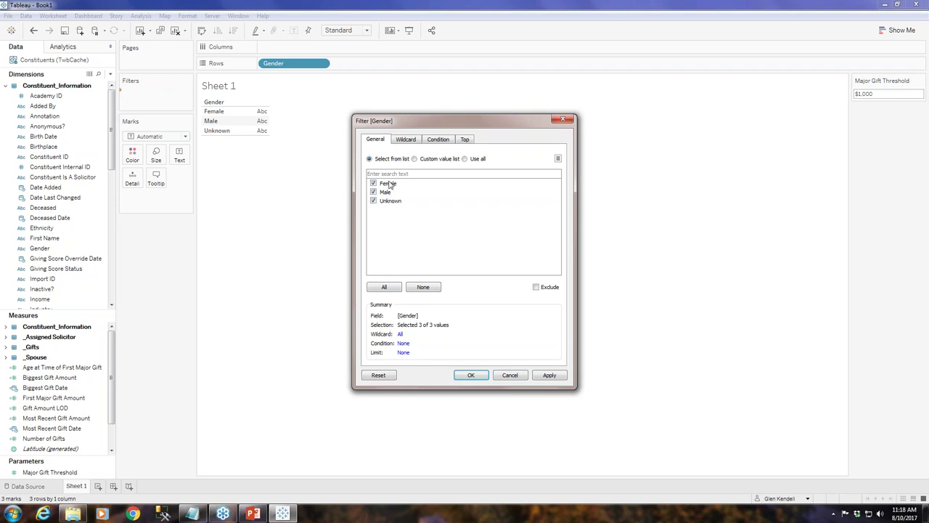
{"action": "left_click", "coordinate": [373, 201]}
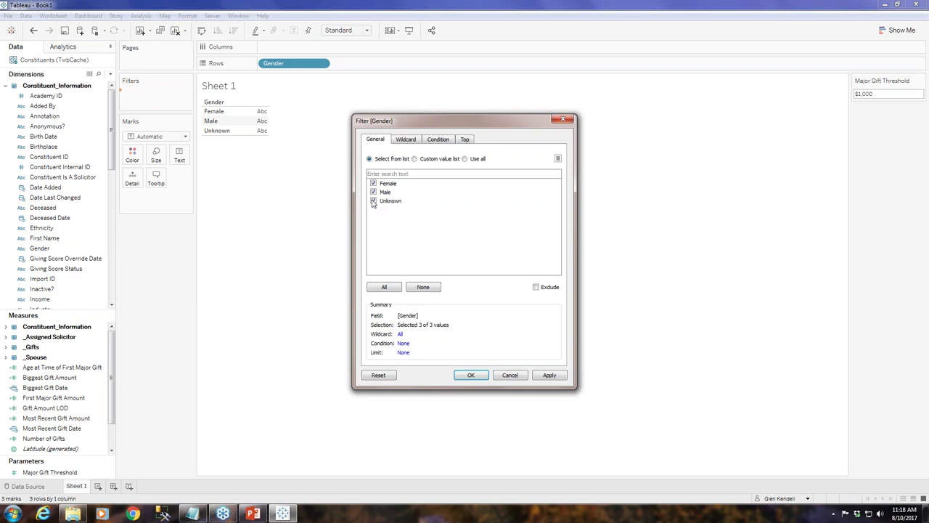
{"action": "left_click", "coordinate": [549, 376]}
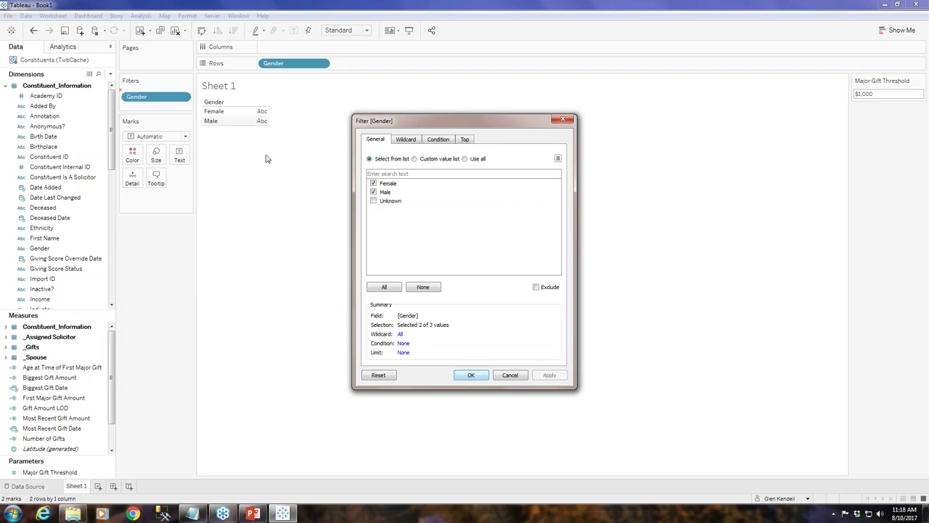
{"action": "left_click", "coordinate": [469, 375]}
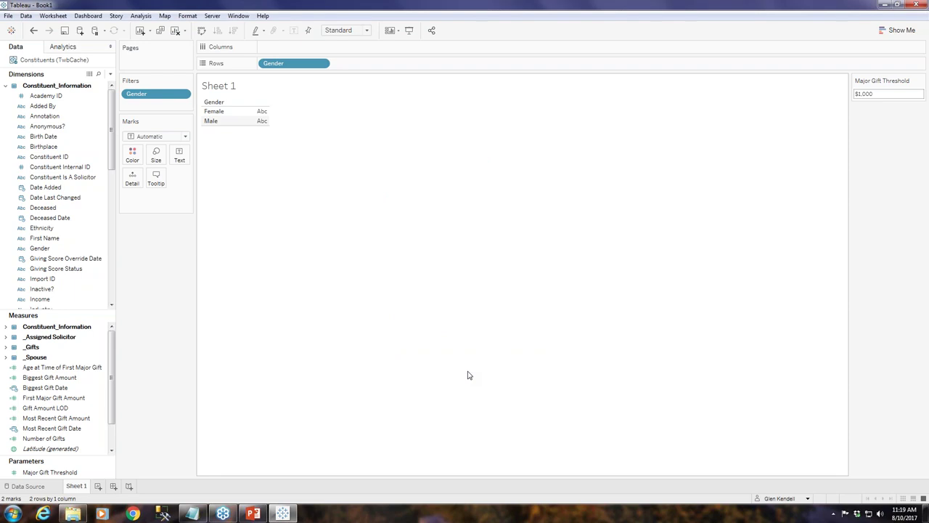
{"action": "mouse_move", "coordinate": [87, 398]}
{"action": "left_mouse_down"}
{"action": "mouse_move", "coordinate": [319, 32]}
{"action": "mouse_move", "coordinate": [285, 45]}
{"action": "left_mouse_up"}
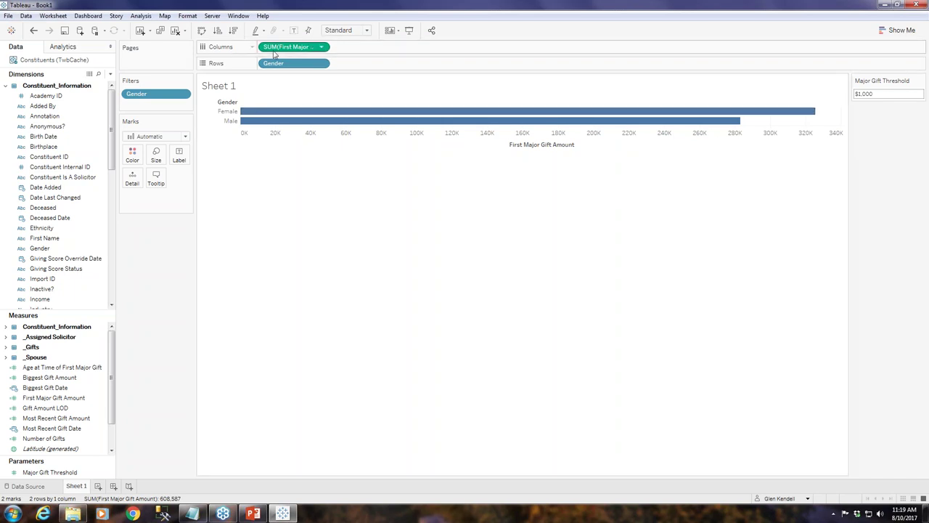
- Change the First Major Gift Amount measure from Sum to Average
{"action": "left_click", "coordinate": [321, 47]}
{"action": "mouse_move", "coordinate": [312, 148]}
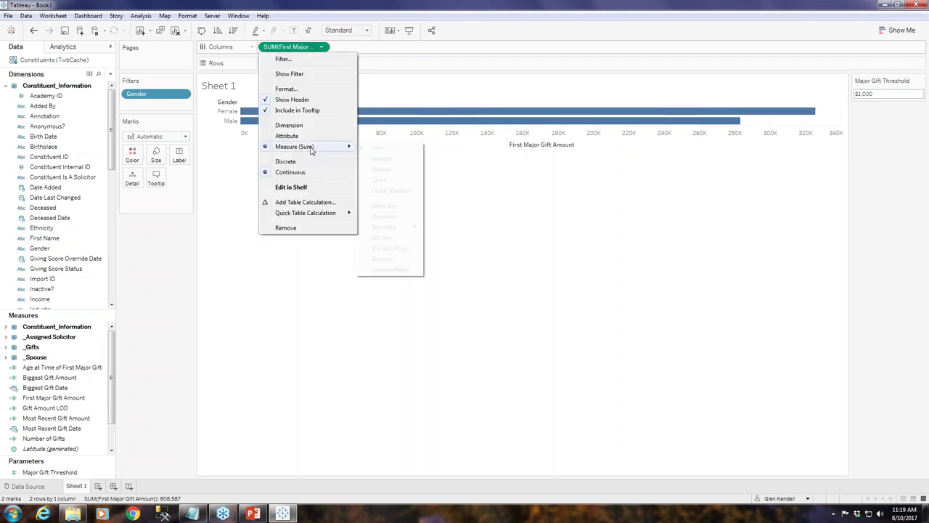
{"action": "left_click", "coordinate": [397, 161]}
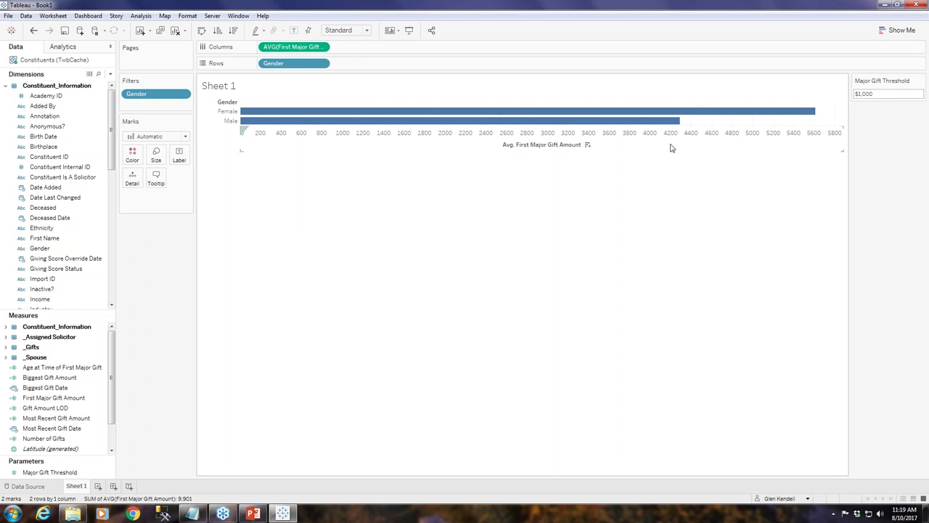
- Swap rows and columns so the Female and Male bars stand vertically, then open the axis menu
{"action": "mouse_move", "coordinate": [674, 127]}
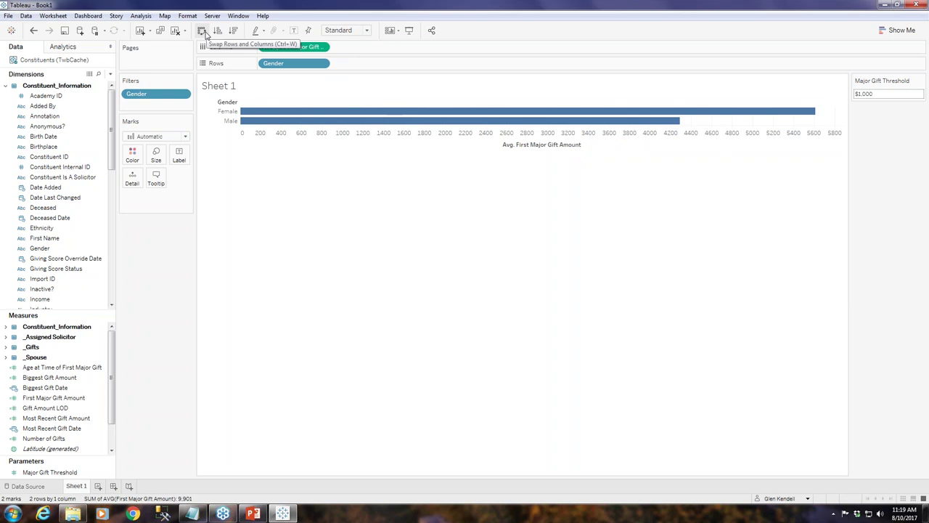
{"action": "left_click", "coordinate": [202, 31]}
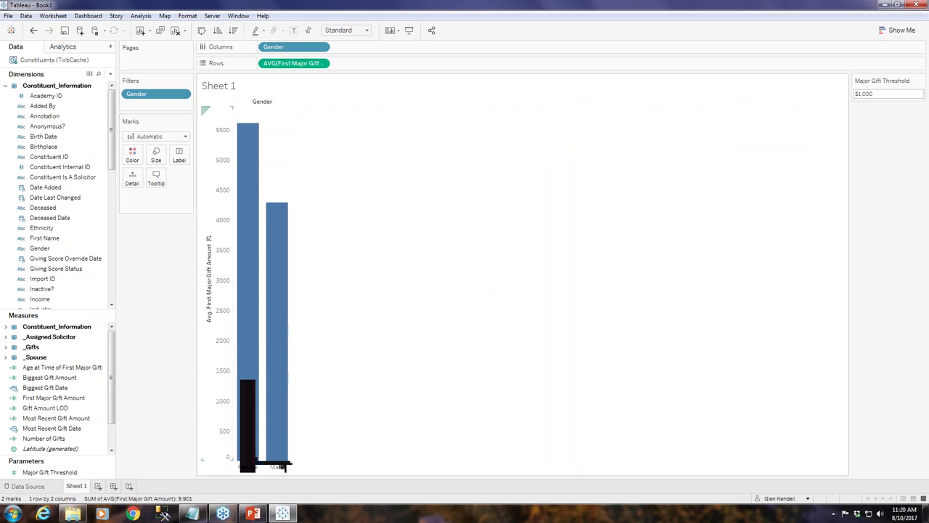
{"action": "right_click", "coordinate": [225, 223]}
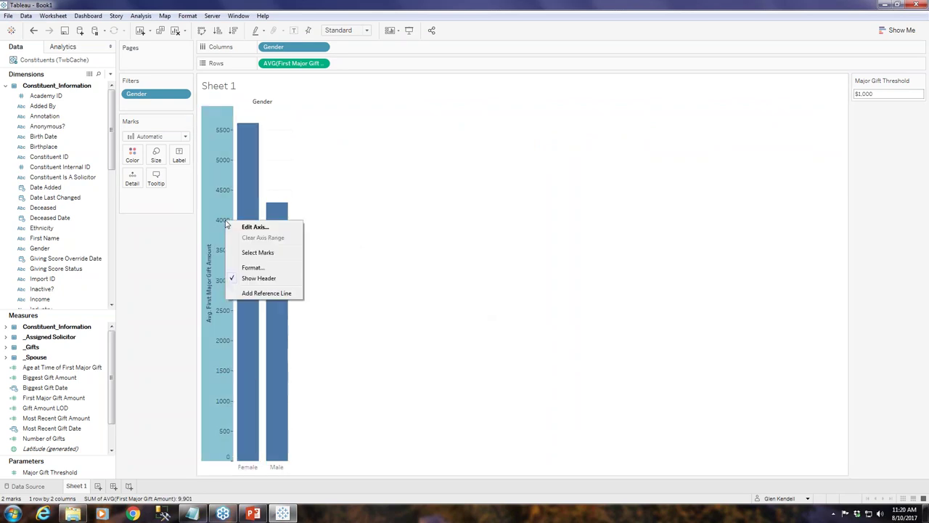
- Set First Major Gift Amount's default number format to Currency (Custom) with 0 decimals
{"action": "right_click", "coordinate": [71, 399]}
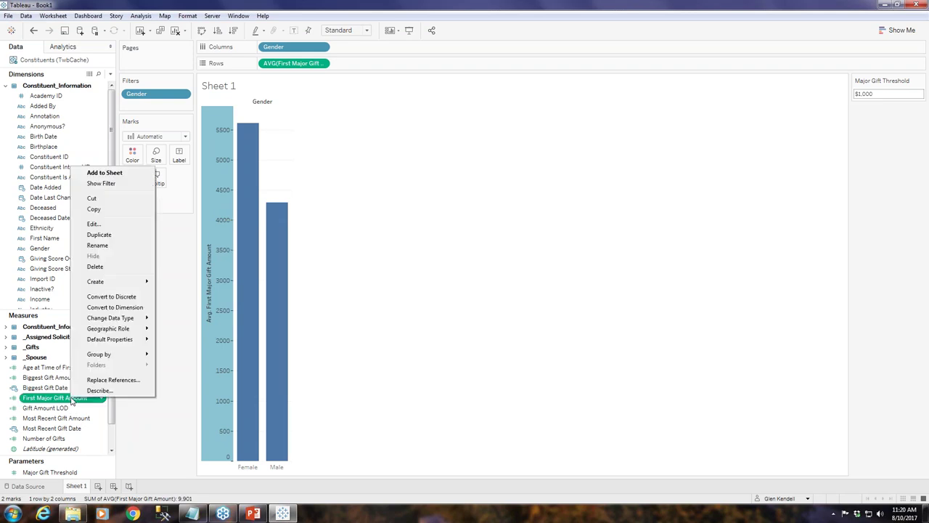
{"action": "mouse_move", "coordinate": [118, 342]}
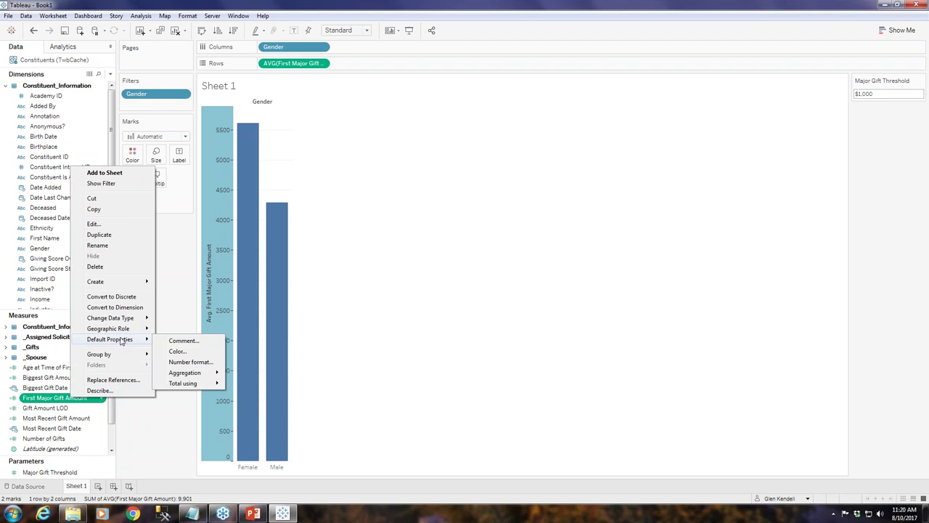
{"action": "left_click", "coordinate": [191, 361]}
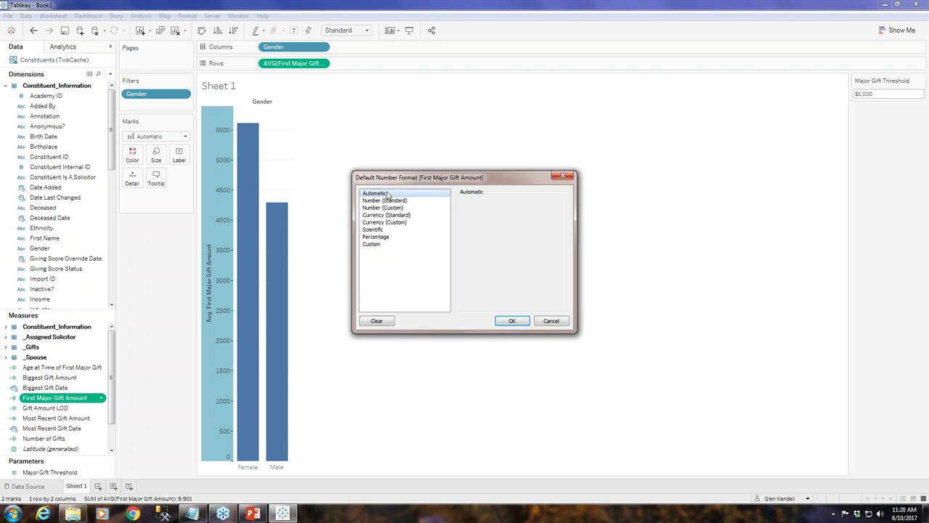
{"action": "left_click", "coordinate": [400, 224]}
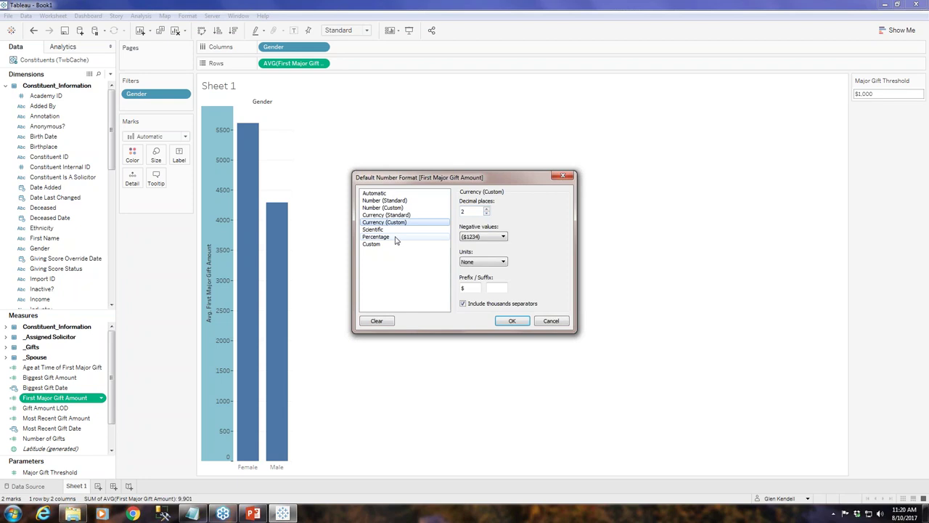
{"action": "left_click", "coordinate": [486, 213]}
{"action": "left_click", "coordinate": [486, 213]}
{"action": "left_click", "coordinate": [513, 323]}
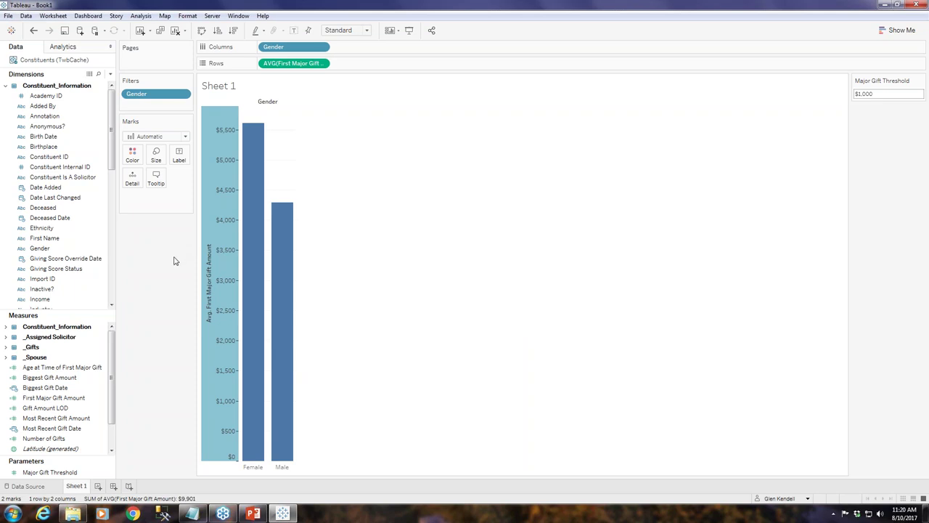
- Drop Gift Amount LOD onto Color to shade the bars by SUM(Gift Amount LOD)
{"action": "left_click", "coordinate": [62, 409]}
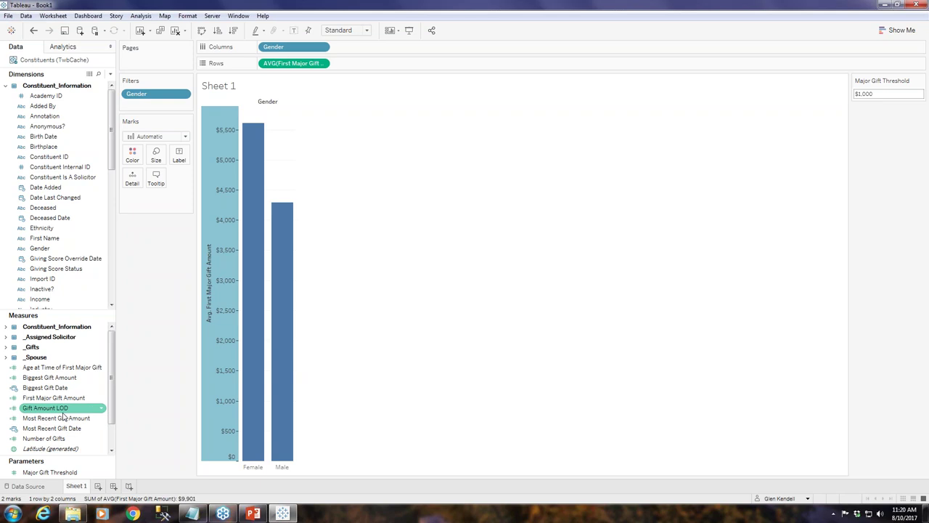
{"action": "left_click_drag", "start_coordinate": [64, 411], "coordinate": [132, 157]}
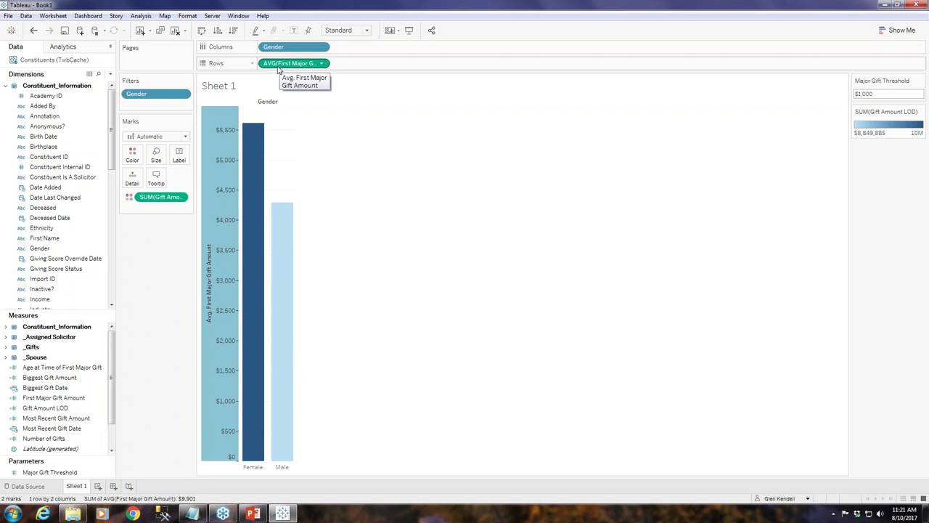
{"action": "left_click", "coordinate": [181, 197]}
{"action": "mouse_move", "coordinate": [180, 276]}
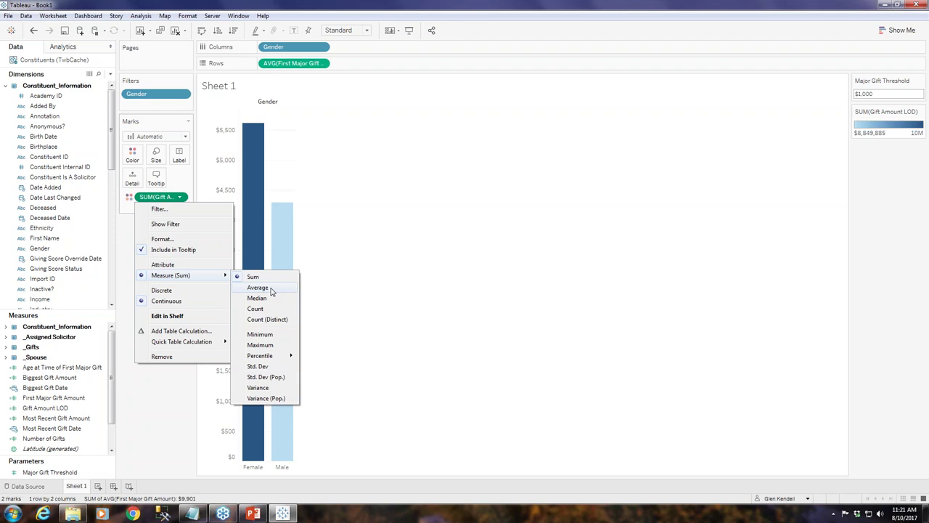
- Colour the Female and Male bars by average Gift Amount LOD with the Green palette ($8,832–$11,096)
{"action": "left_click", "coordinate": [257, 288]}
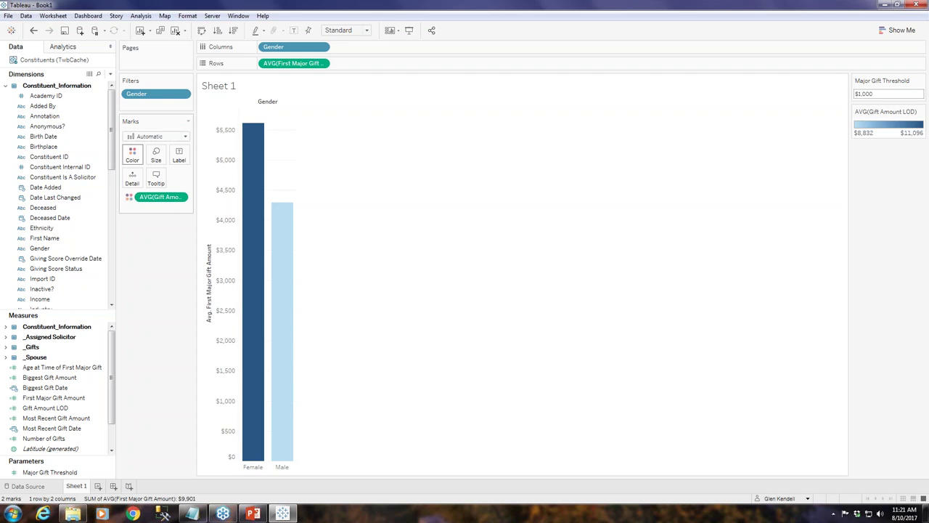
{"action": "left_click", "coordinate": [142, 156]}
{"action": "left_click", "coordinate": [167, 186]}
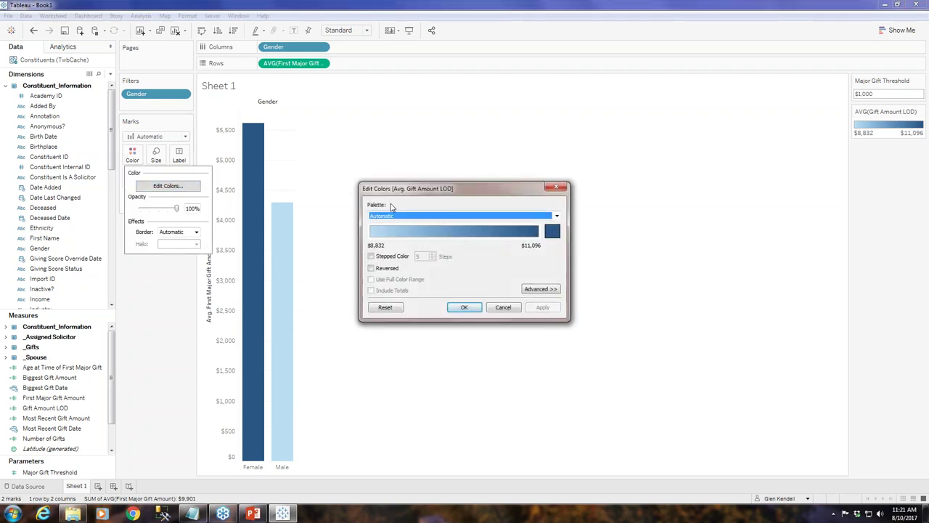
{"action": "left_click", "coordinate": [556, 216]}
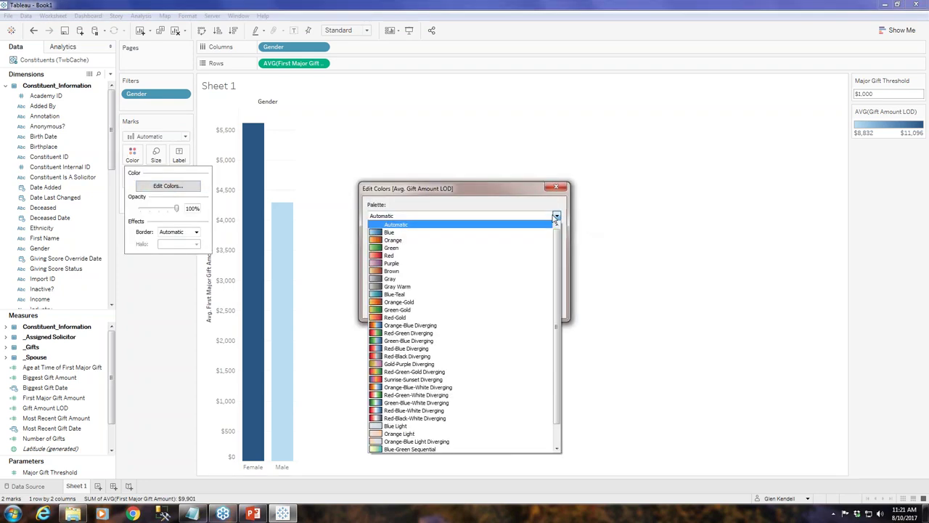
{"action": "left_click", "coordinate": [387, 249]}
{"action": "left_click", "coordinate": [542, 307]}
{"action": "left_click", "coordinate": [470, 309]}
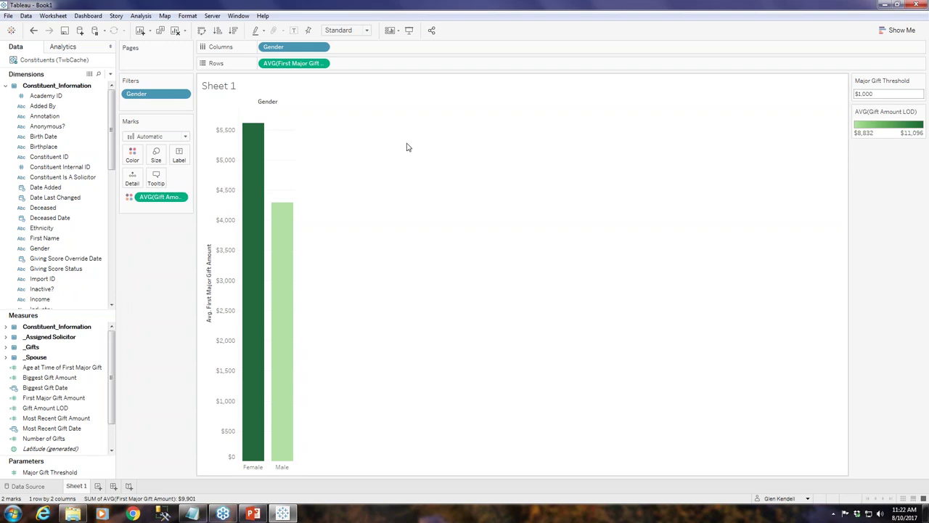
- Check the Female bar's tooltip: $5,610 average first major gift and $11,096 Gift Amount LOD
{"action": "mouse_move", "coordinate": [253, 162]}
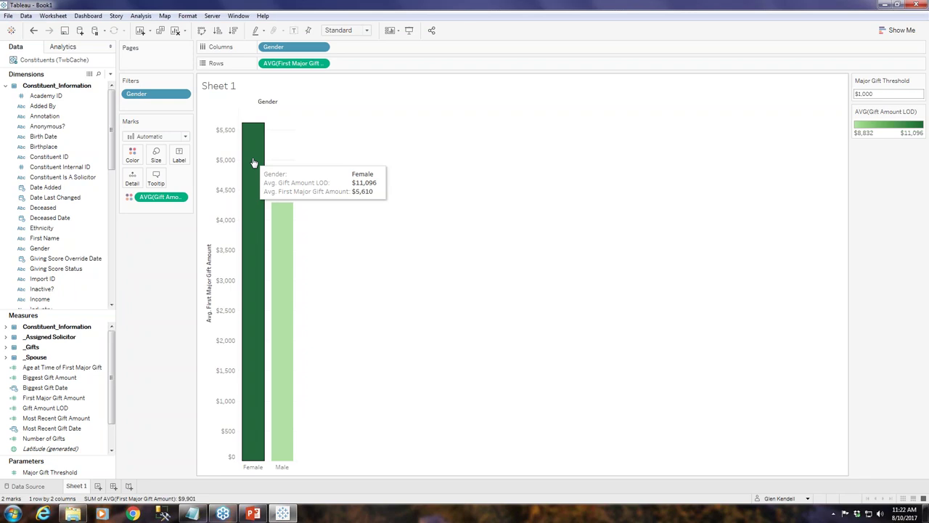
- Rename the tooltip's 'Avg. Gift Amount LOD' to 'Avg. Lifetime Giving' and drop the 'Gender:' label
{"action": "left_click", "coordinate": [156, 177]}
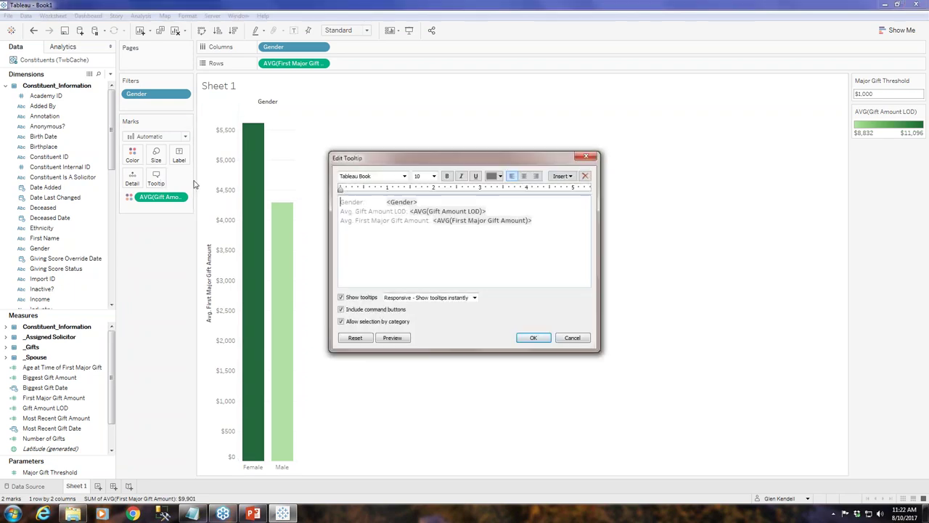
{"action": "left_click", "coordinate": [408, 211]}
{"action": "key", "text": "BackSpace"}
{"action": "key", "text": "BackSpace"}
{"action": "key", "text": "BackSpace"}
{"action": "key", "text": "BackSpace"}
{"action": "key", "text": "BackSpace"}
{"action": "key", "text": "BackSpace"}
{"action": "key", "text": "BackSpace"}
{"action": "key", "text": "BackSpace"}
{"action": "key", "text": "BackSpace"}
{"action": "key", "text": "BackSpace"}
{"action": "key", "text": "BackSpace"}
{"action": "key", "text": "BackSpace"}
{"action": "key", "text": "BackSpace"}
{"action": "key", "text": "BackSpace"}
{"action": "key", "text": "BackSpace"}
{"action": "key", "text": "BackSpace"}
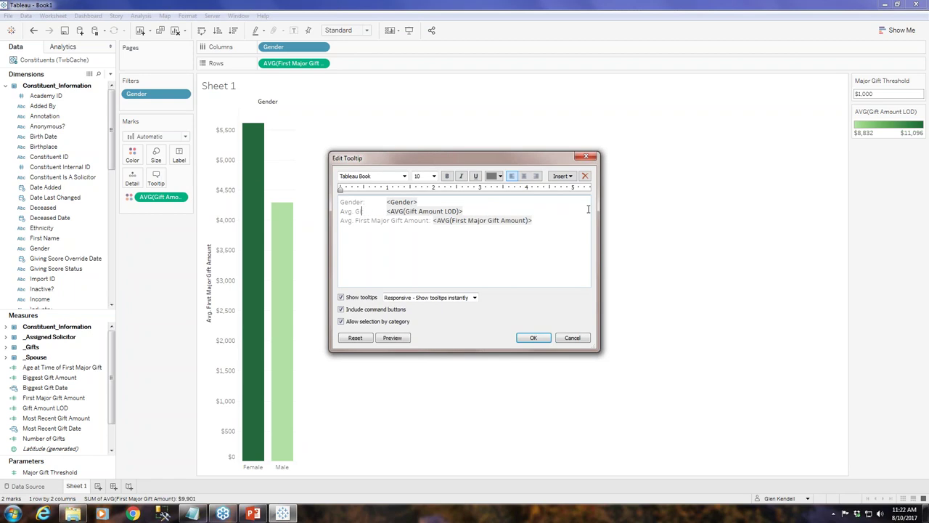
{"action": "type", "text": "Lifetime G"}
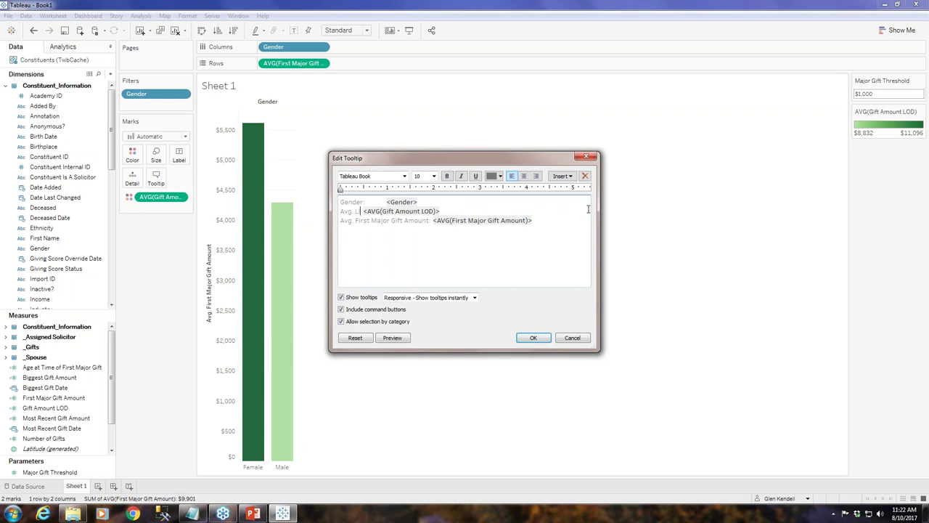
{"action": "type", "text": "iving"}
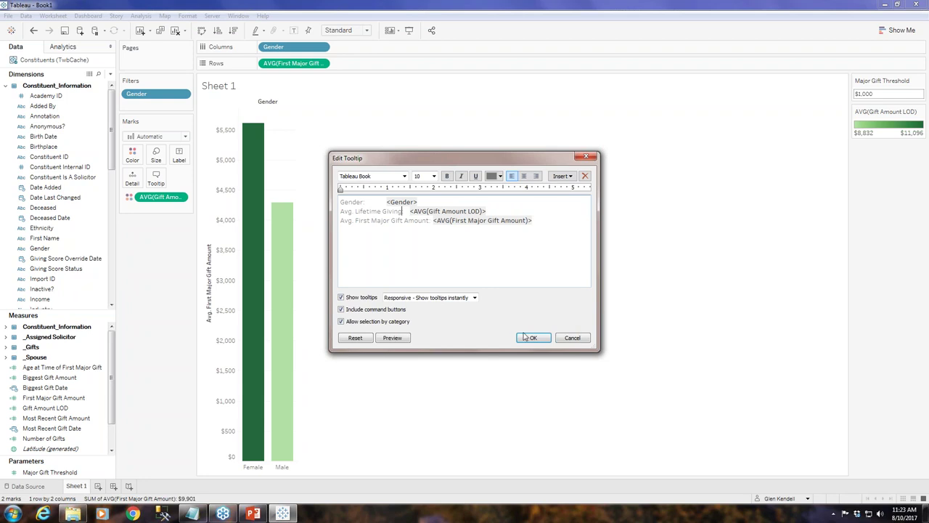
{"action": "left_click", "coordinate": [387, 202]}
{"action": "key", "text": "BackSpace"}
{"action": "key", "text": "BackSpace"}
{"action": "key", "text": "BackSpace"}
{"action": "key", "text": "BackSpace"}
{"action": "key", "text": "BackSpace"}
{"action": "key", "text": "BackSpace"}
{"action": "key", "text": "BackSpace"}
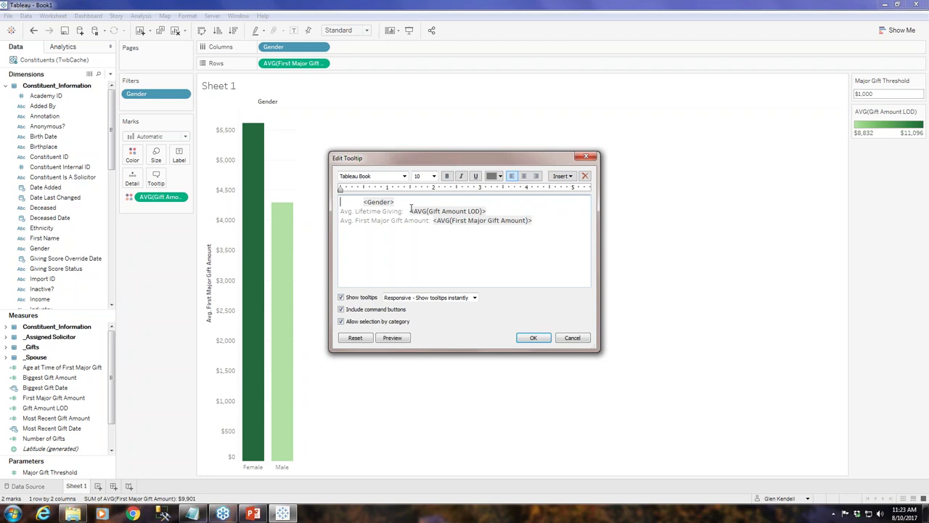
{"action": "left_click", "coordinate": [534, 339]}
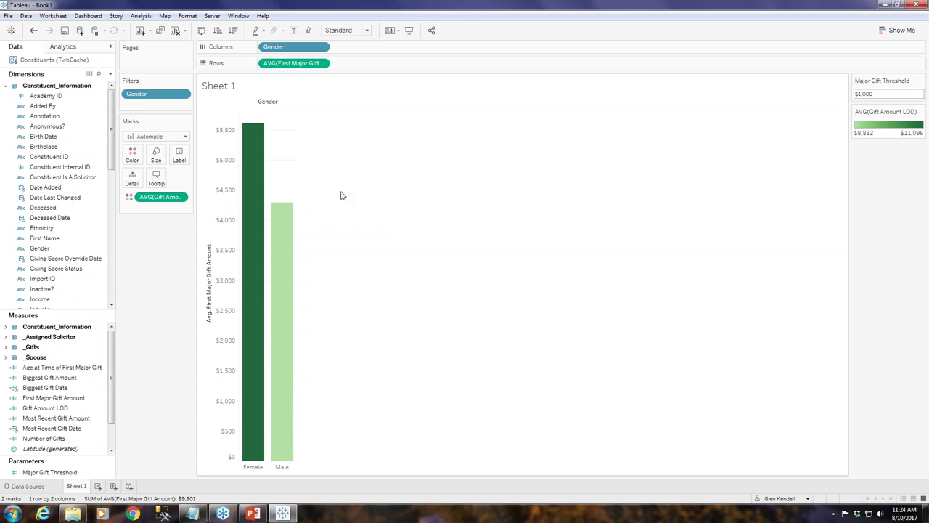
- Collapse Constituent_Information and expand the _Constituency folder in the Dimensions pane
{"action": "mouse_move", "coordinate": [255, 153]}
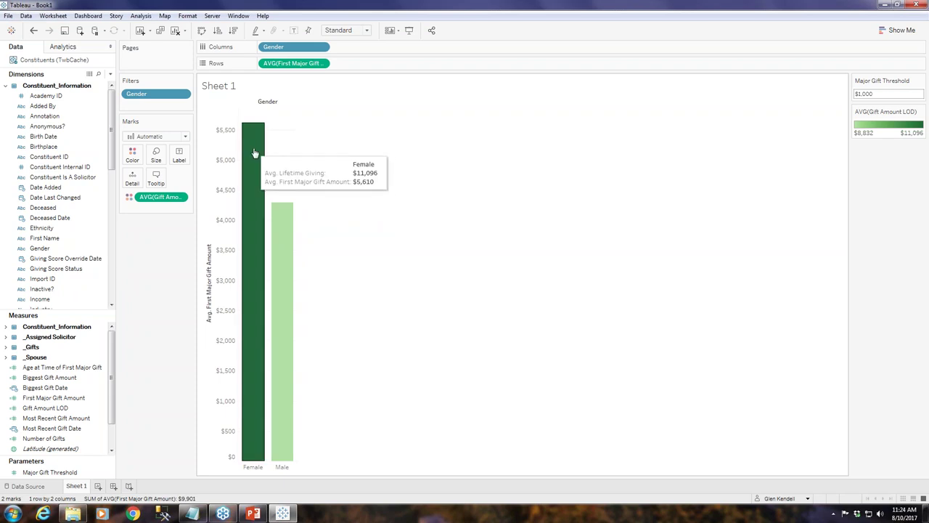
{"action": "mouse_move", "coordinate": [280, 230]}
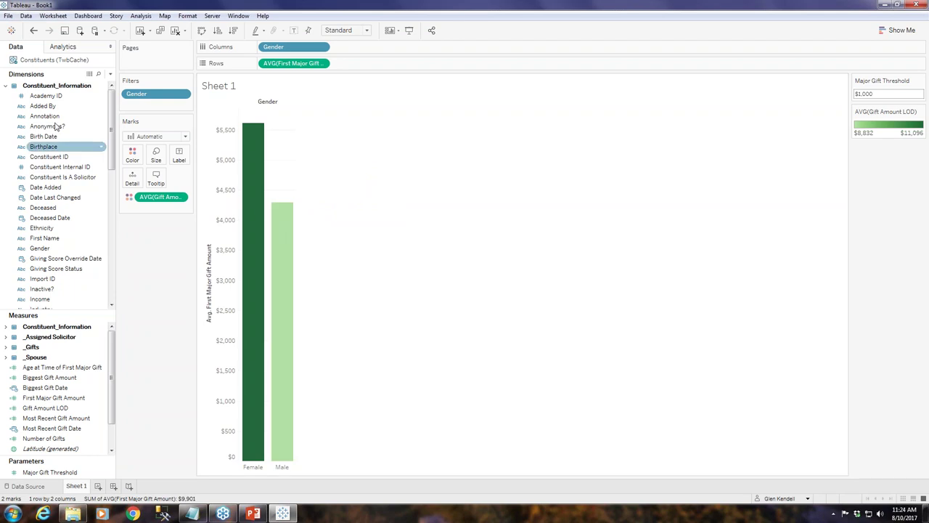
{"action": "left_click", "coordinate": [6, 86]}
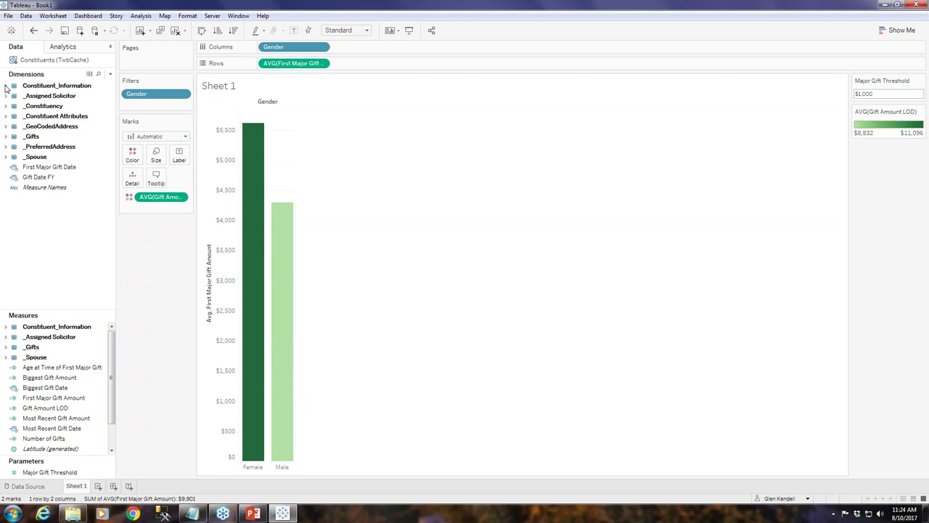
{"action": "left_click", "coordinate": [6, 106]}
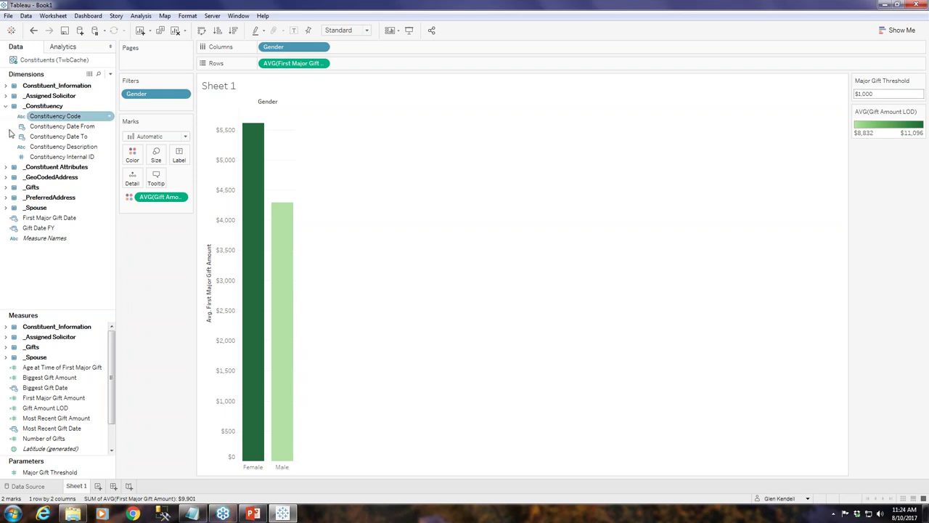
- Rename the first worksheet to 'Gender' and add a new blank Sheet 2
{"action": "double_click", "coordinate": [75, 486]}
{"action": "type", "text": "Gender"}
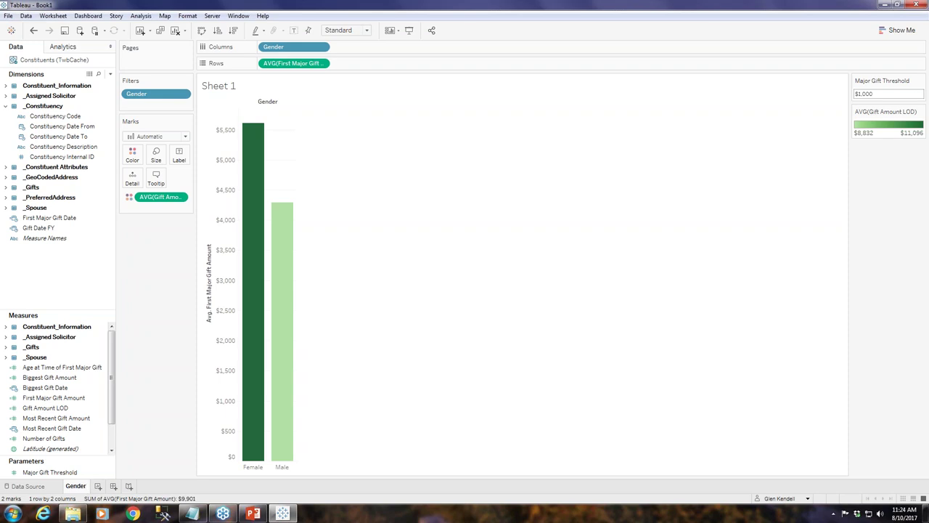
{"action": "left_click", "coordinate": [97, 487]}
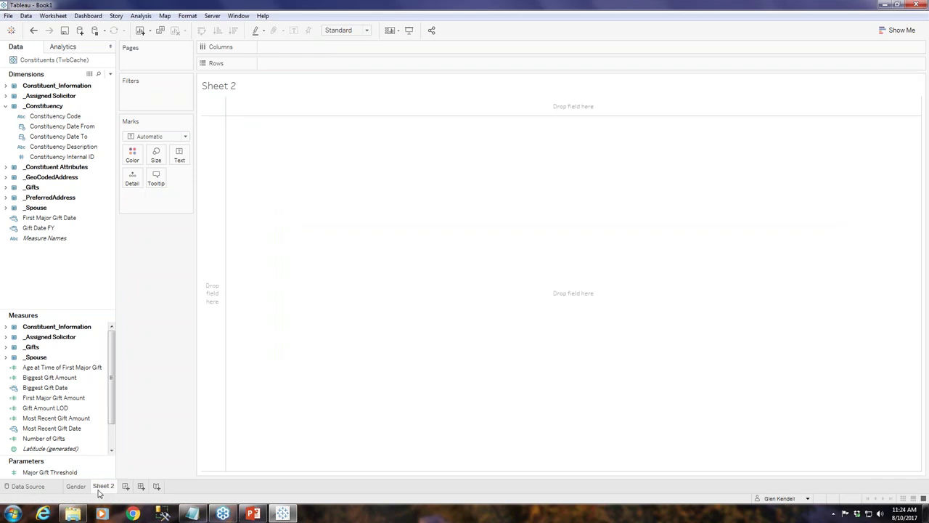
{"action": "left_click", "coordinate": [77, 486]}
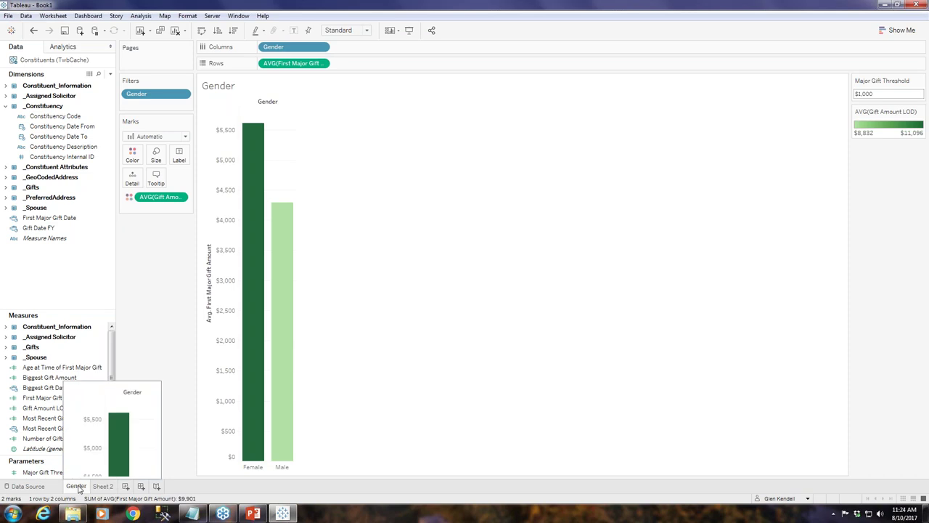
{"action": "left_click", "coordinate": [101, 486]}
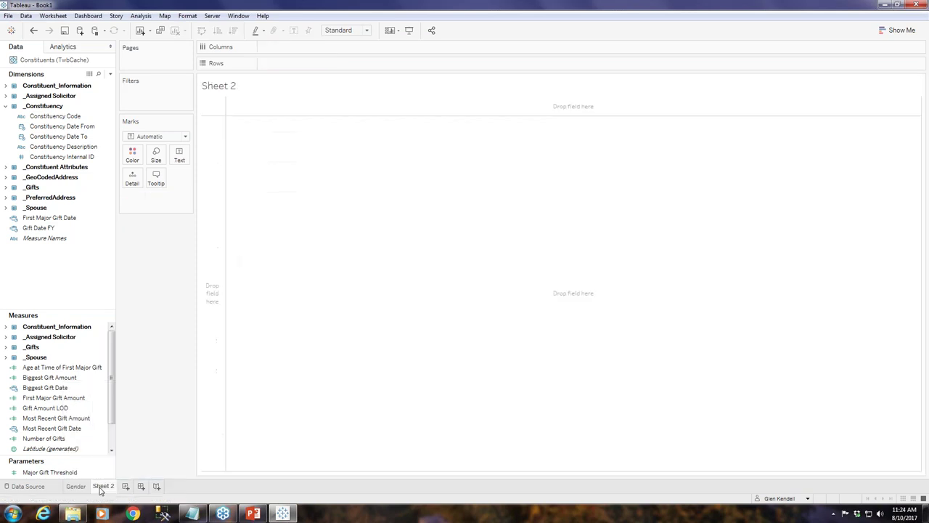
{"action": "left_click", "coordinate": [104, 231]}
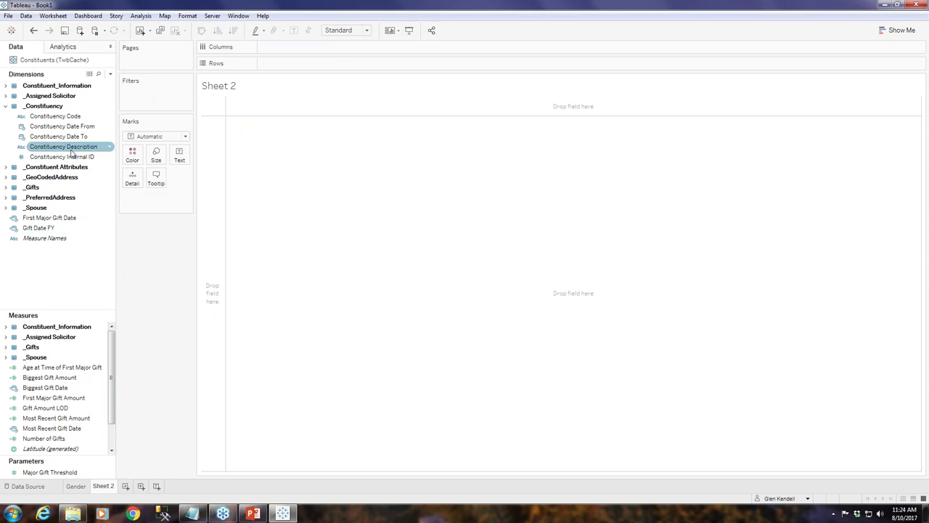
- Put Constituency Description on Rows and exclude its Null value, leaving 29 rows
{"action": "left_click_drag", "start_coordinate": [71, 152], "coordinate": [404, 65]}
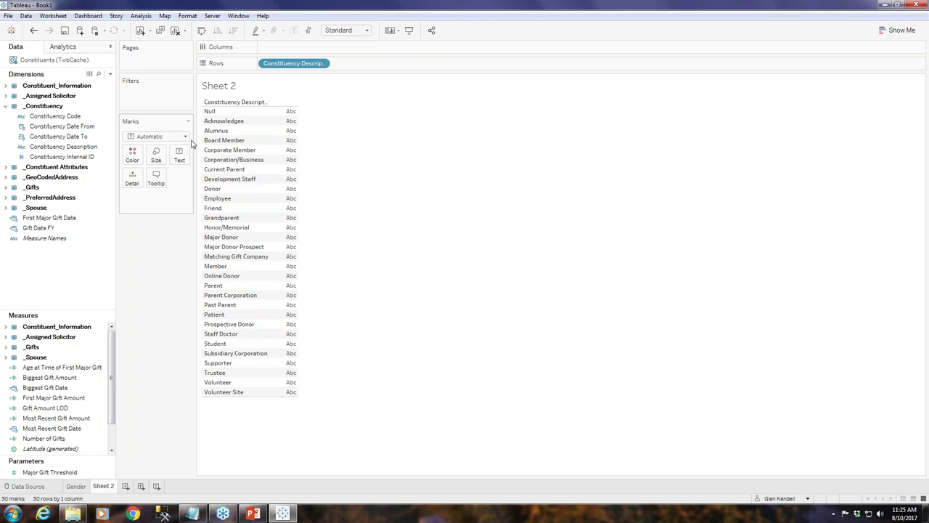
{"action": "left_click", "coordinate": [78, 147]}
{"action": "left_click_drag", "start_coordinate": [78, 150], "coordinate": [134, 92]}
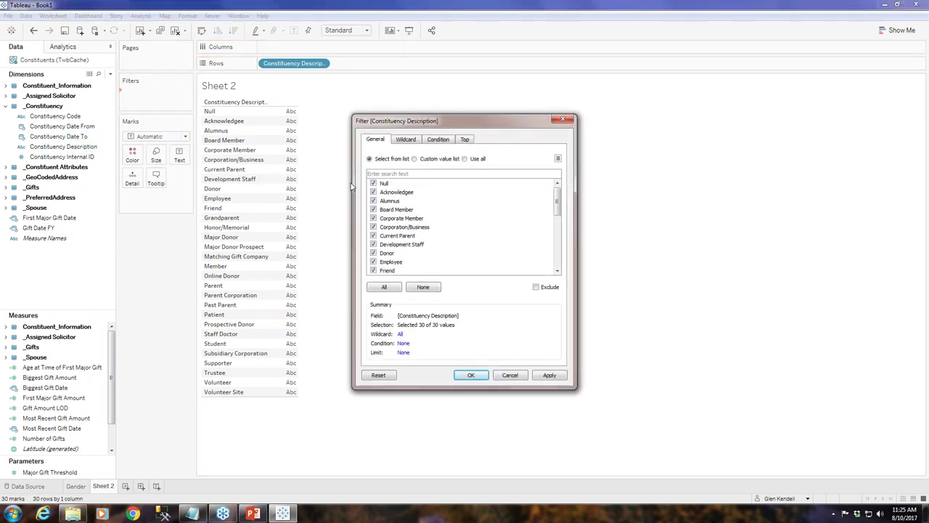
{"action": "left_click", "coordinate": [375, 184]}
{"action": "left_click", "coordinate": [563, 119]}
{"action": "right_click", "coordinate": [230, 111]}
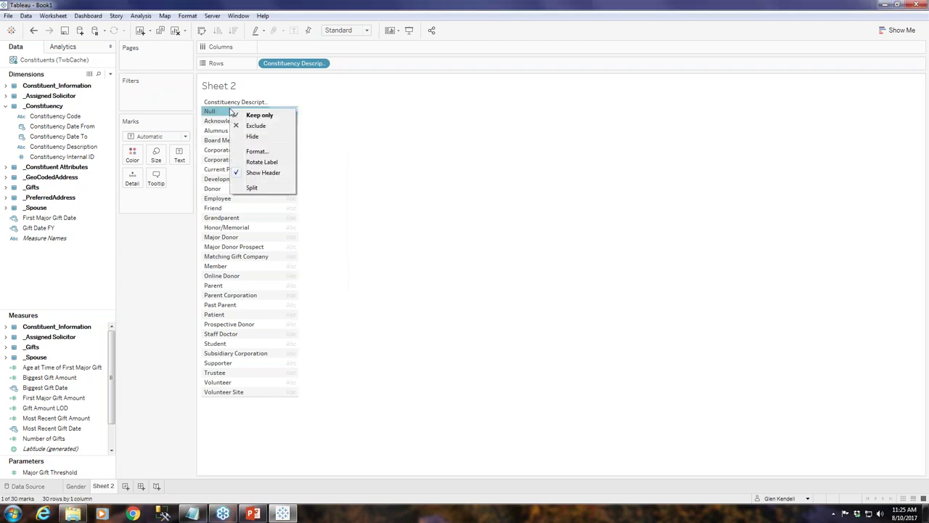
{"action": "left_click", "coordinate": [256, 127]}
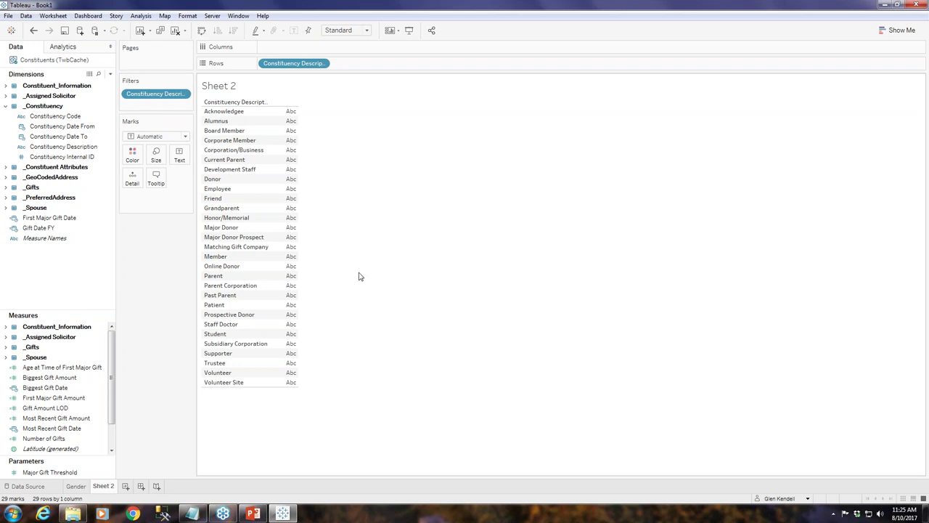
- Put First Major Gift Amount on Columns as an Average to chart bars per constituency
{"action": "left_click", "coordinate": [77, 398]}
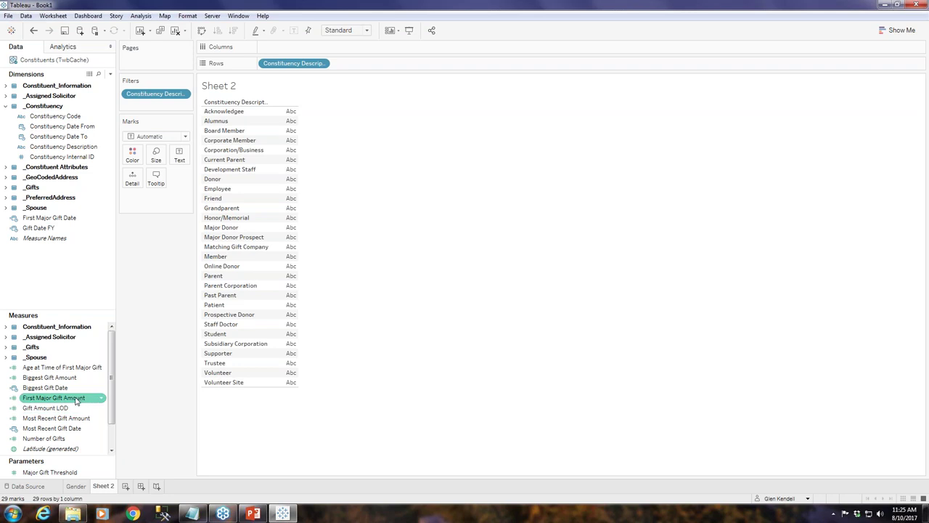
{"action": "left_click_drag", "start_coordinate": [77, 398], "coordinate": [260, 45]}
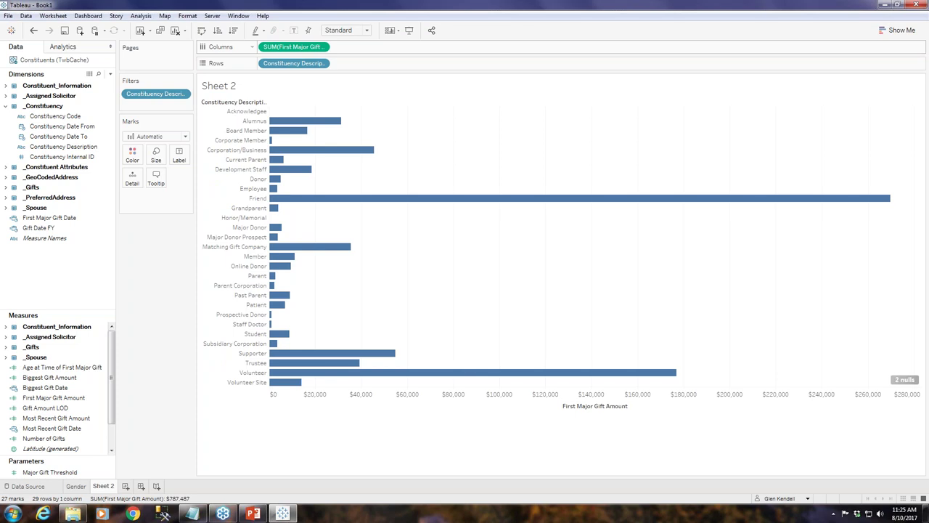
{"action": "left_click", "coordinate": [322, 47]}
{"action": "mouse_move", "coordinate": [317, 148]}
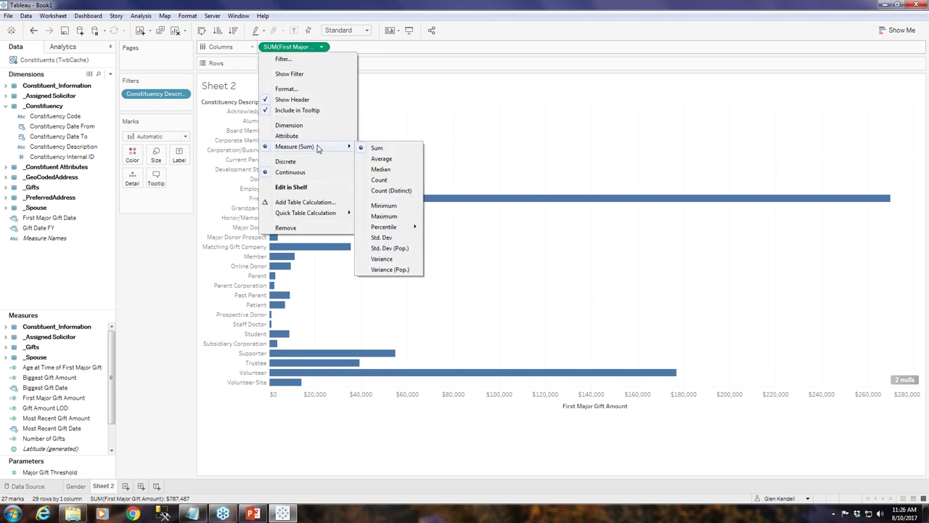
{"action": "left_click", "coordinate": [371, 159]}
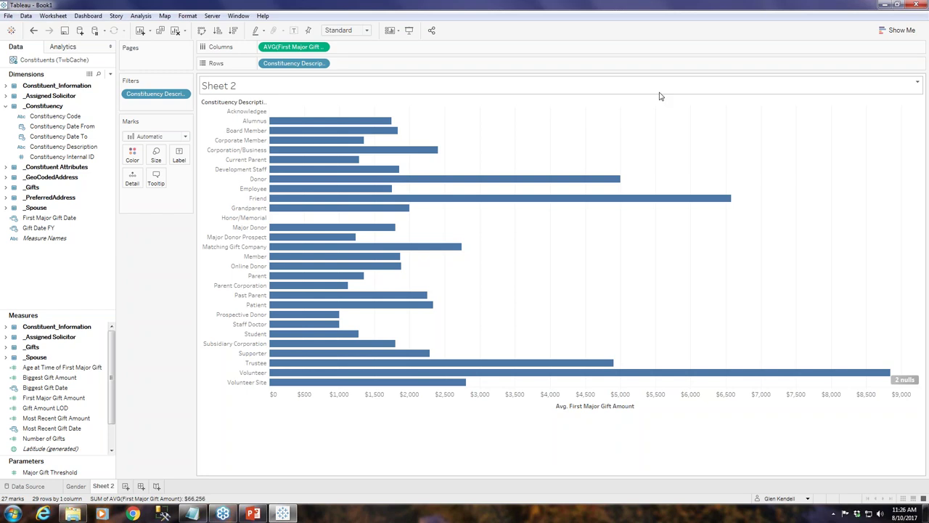
{"action": "right_click", "coordinate": [254, 104]}
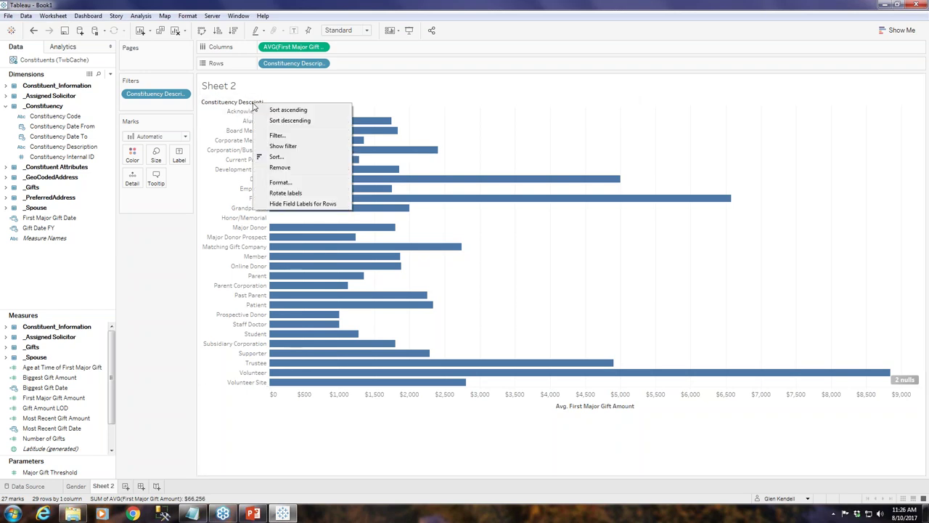
- Sort constituency rows descending by average First Major Gift Amount, putting Volunteer first
{"action": "left_click", "coordinate": [305, 121]}
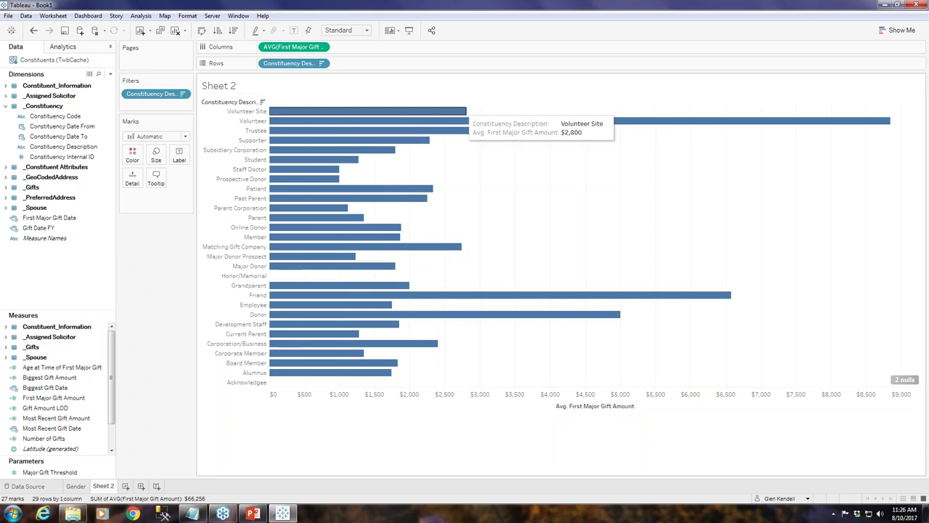
{"action": "right_click", "coordinate": [458, 112]}
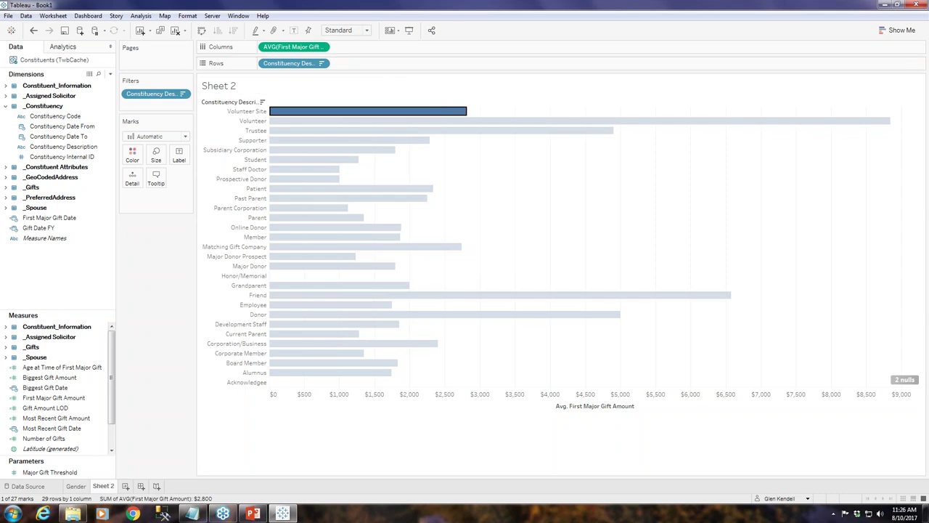
{"action": "right_click", "coordinate": [314, 50]}
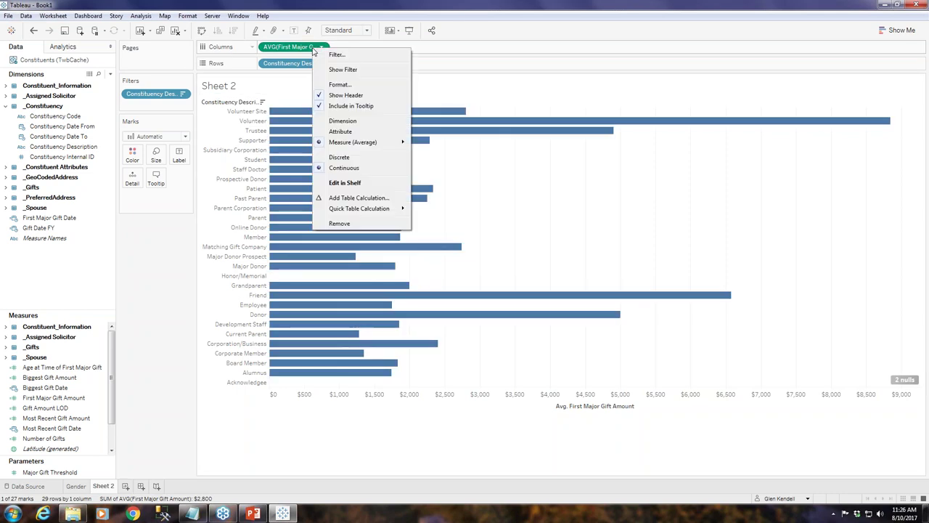
{"action": "left_click", "coordinate": [302, 64]}
{"action": "right_click", "coordinate": [298, 64]}
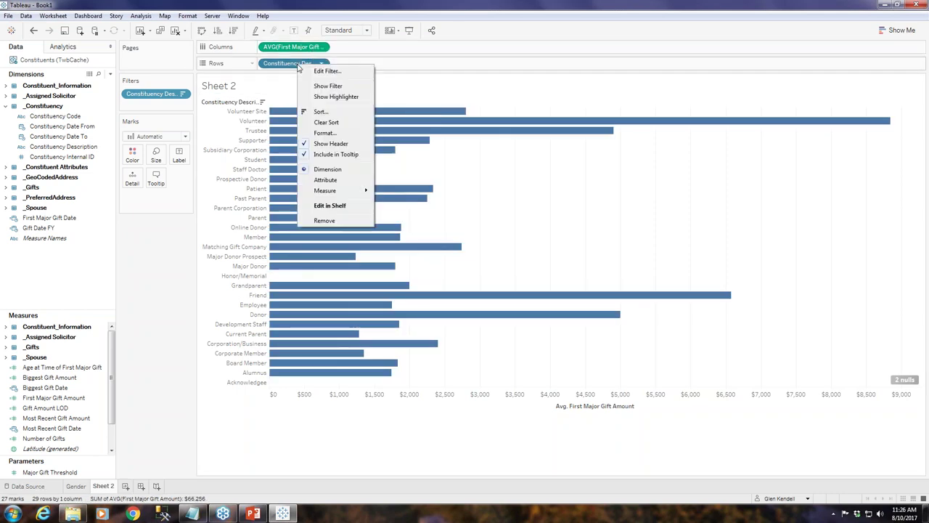
{"action": "left_click", "coordinate": [326, 112]}
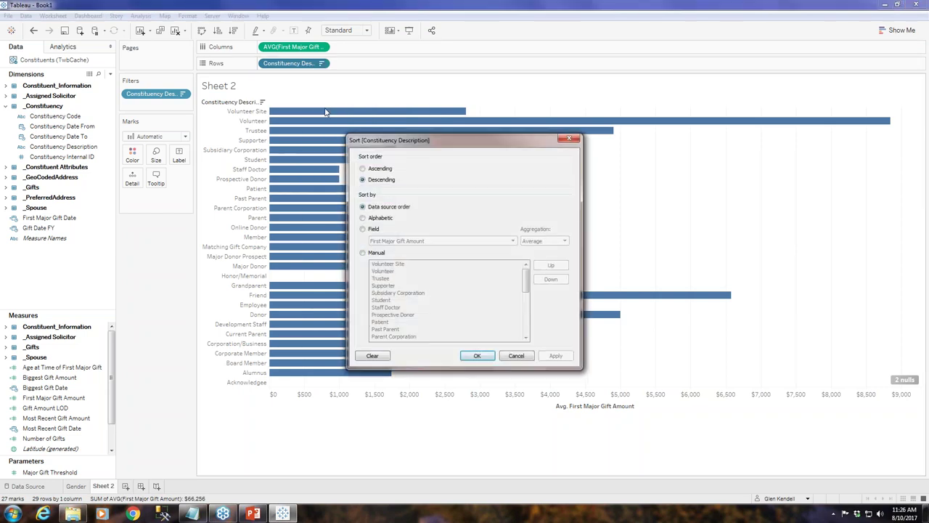
{"action": "left_click", "coordinate": [364, 230]}
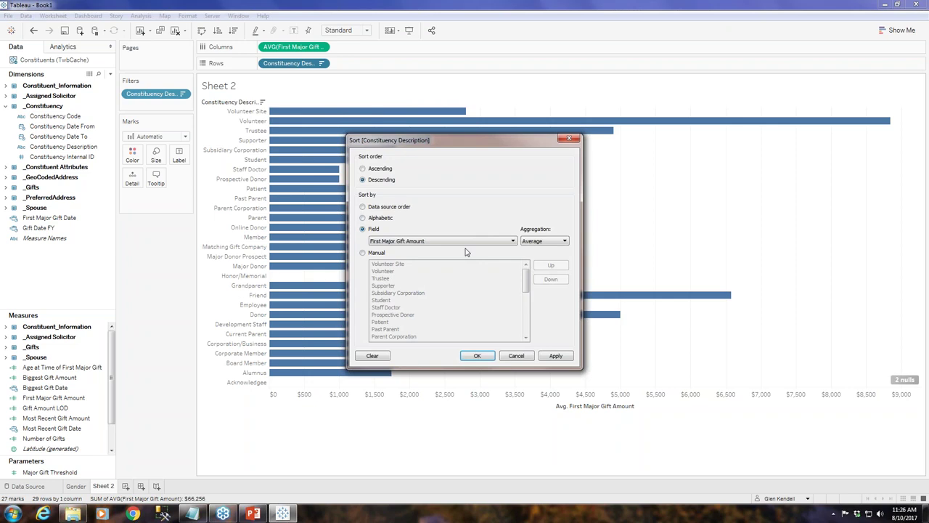
{"action": "left_click", "coordinate": [555, 356]}
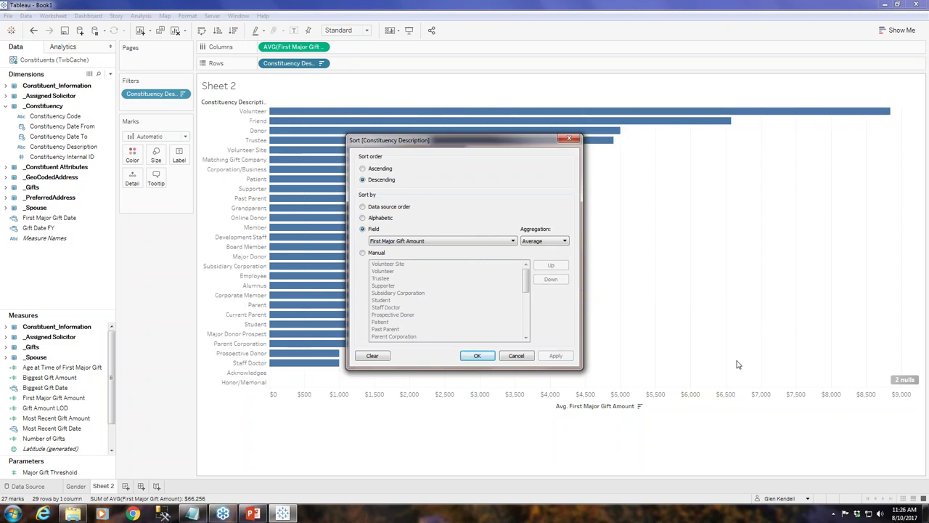
{"action": "left_click", "coordinate": [475, 355]}
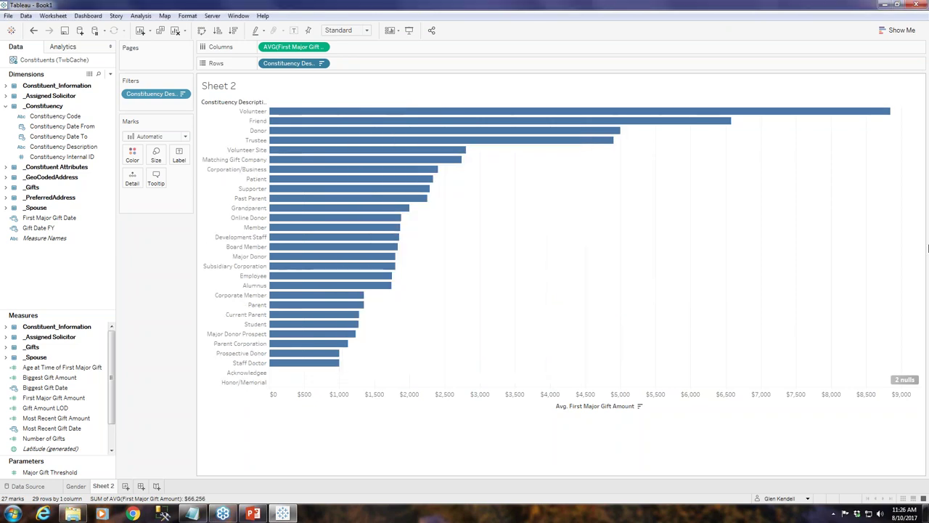
{"action": "mouse_move", "coordinate": [805, 112]}
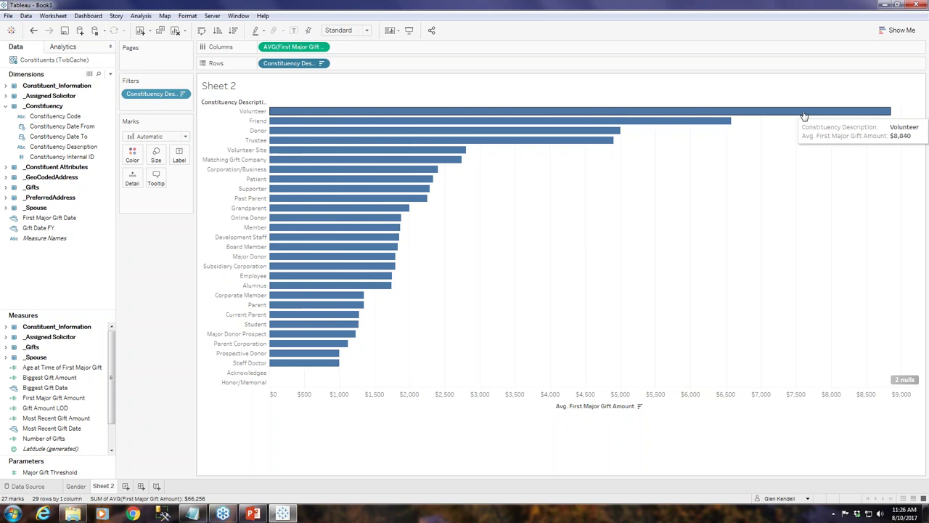
{"action": "mouse_move", "coordinate": [319, 355]}
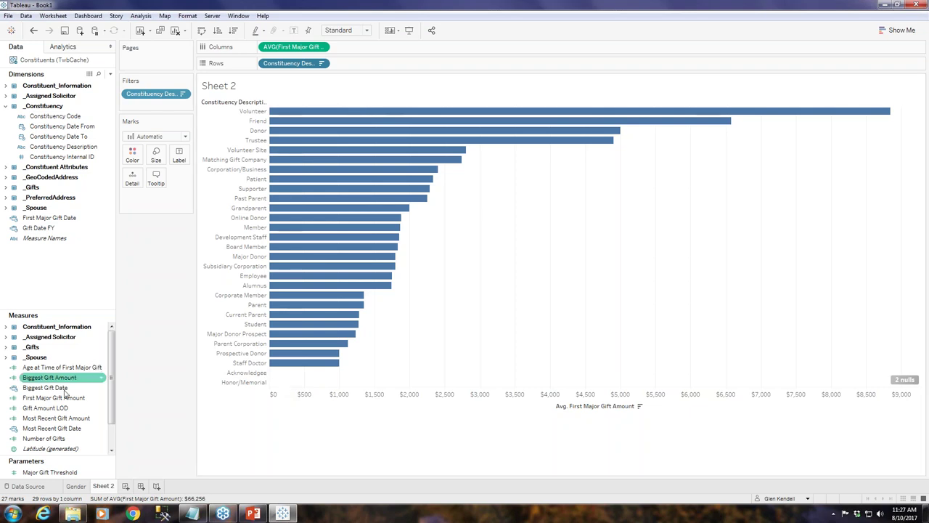
- Put Gift Amount LOD on Color as an Average, giving a blue $75–$16,654 legend
{"action": "left_click_drag", "start_coordinate": [45, 408], "coordinate": [131, 151]}
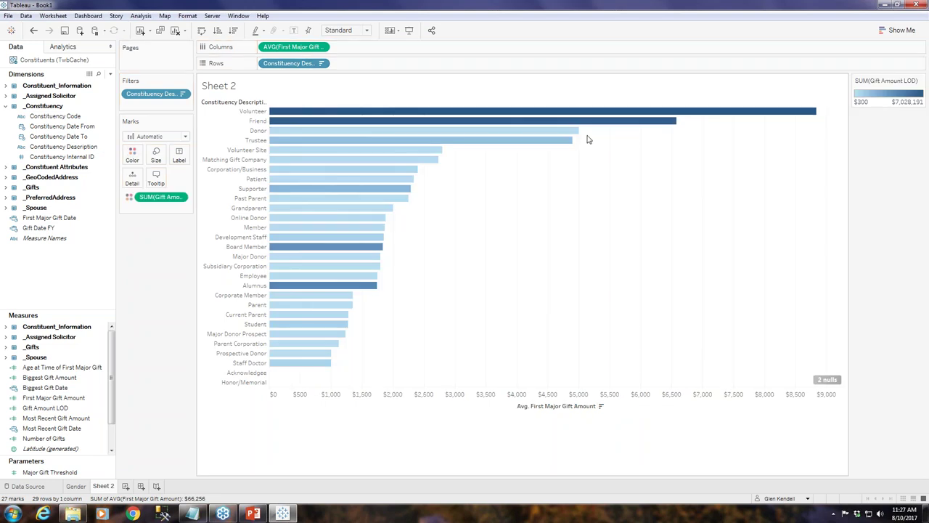
{"action": "left_click", "coordinate": [179, 197]}
{"action": "mouse_move", "coordinate": [187, 275]}
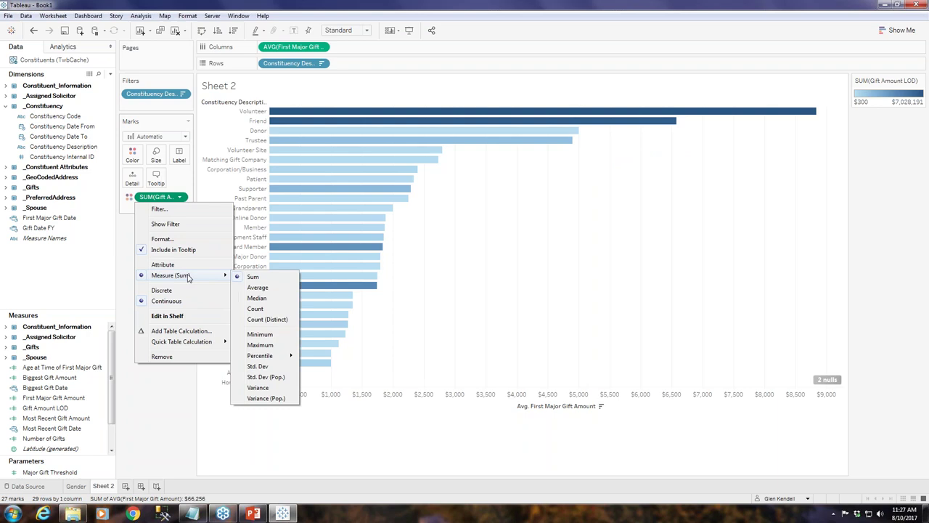
{"action": "left_click", "coordinate": [285, 291]}
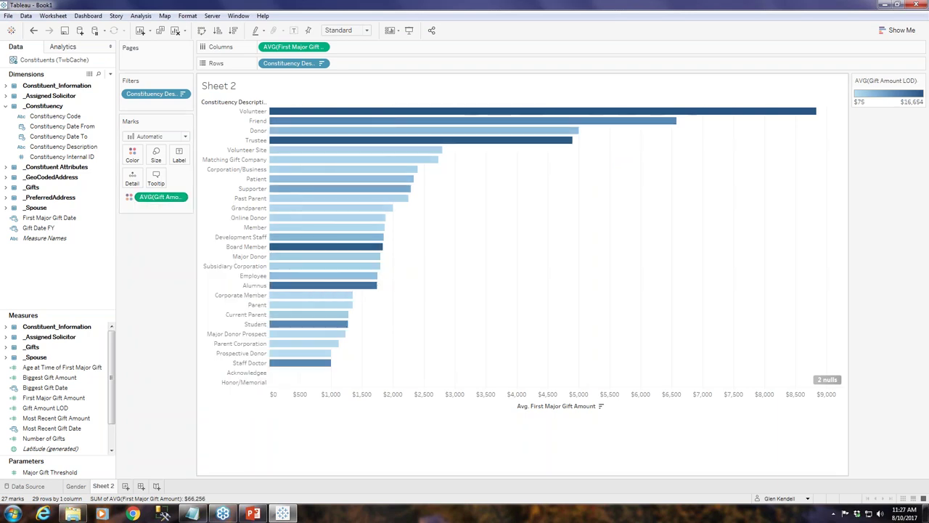
{"action": "mouse_move", "coordinate": [759, 118]}
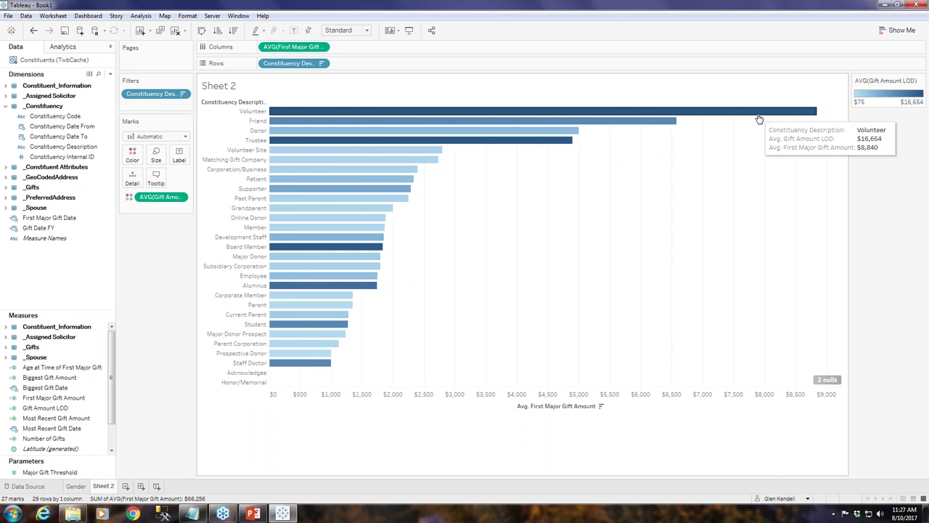
{"action": "mouse_move", "coordinate": [520, 122]}
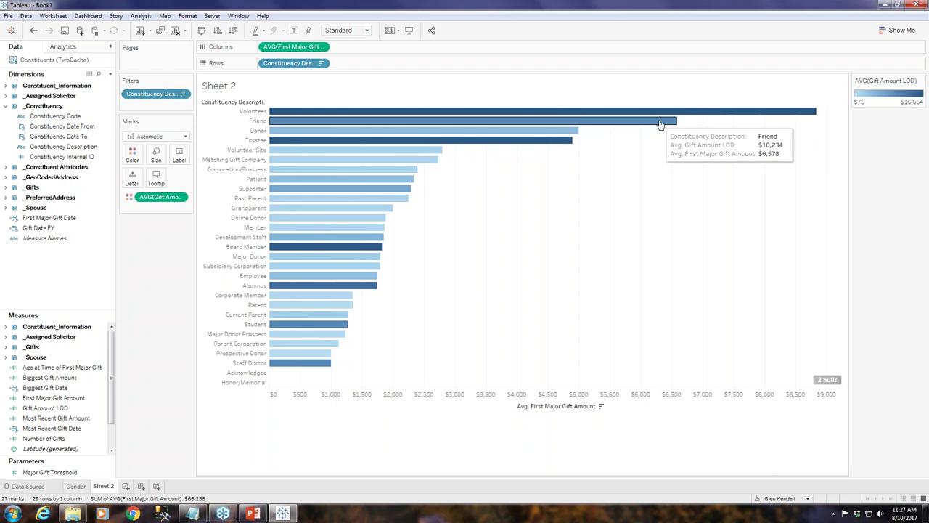
{"action": "mouse_move", "coordinate": [697, 114]}
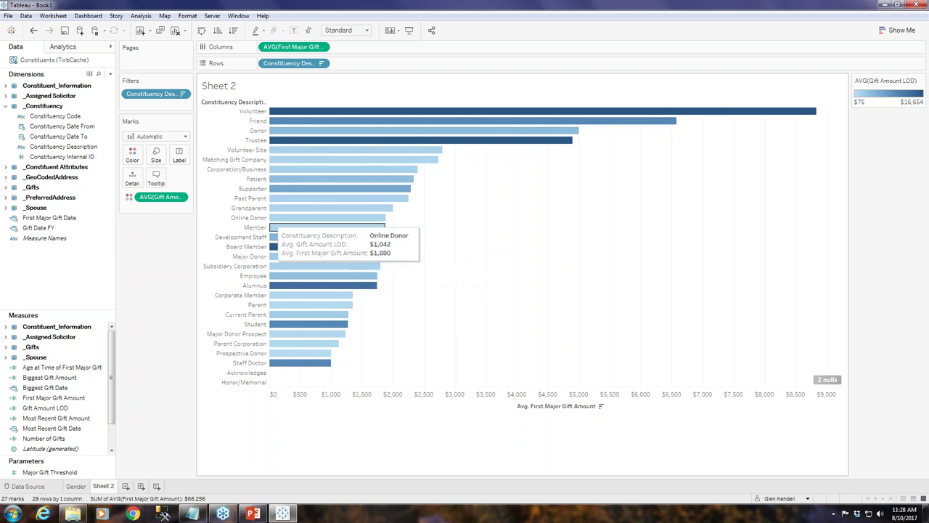
- Relabel the tooltip's Gift Amount LOD line as 'Avg. Lifetime Giving:' and remove the constituency label text
{"action": "left_click", "coordinate": [156, 178]}
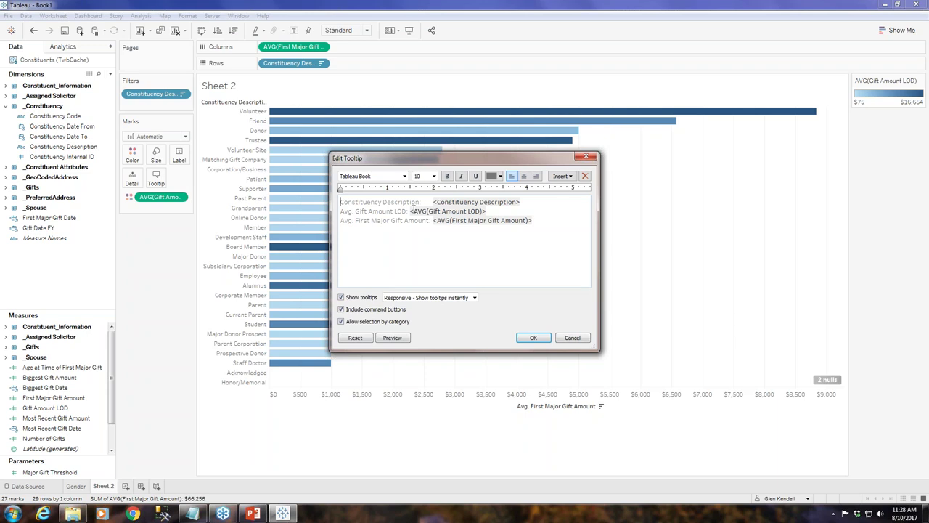
{"action": "key", "text": "BackSpace"}
{"action": "key", "text": "BackSpace"}
{"action": "key", "text": "BackSpace"}
{"action": "key", "text": "BackSpace"}
{"action": "key", "text": "BackSpace"}
{"action": "key", "text": "BackSpace"}
{"action": "key", "text": "BackSpace"}
{"action": "key", "text": "BackSpace"}
{"action": "key", "text": "BackSpace"}
{"action": "key", "text": "BackSpace"}
{"action": "key", "text": "BackSpace"}
{"action": "key", "text": "BackSpace"}
{"action": "key", "text": "BackSpace"}
{"action": "key", "text": "BackSpace"}
{"action": "key", "text": "BackSpace"}
{"action": "key", "text": "BackSpace"}
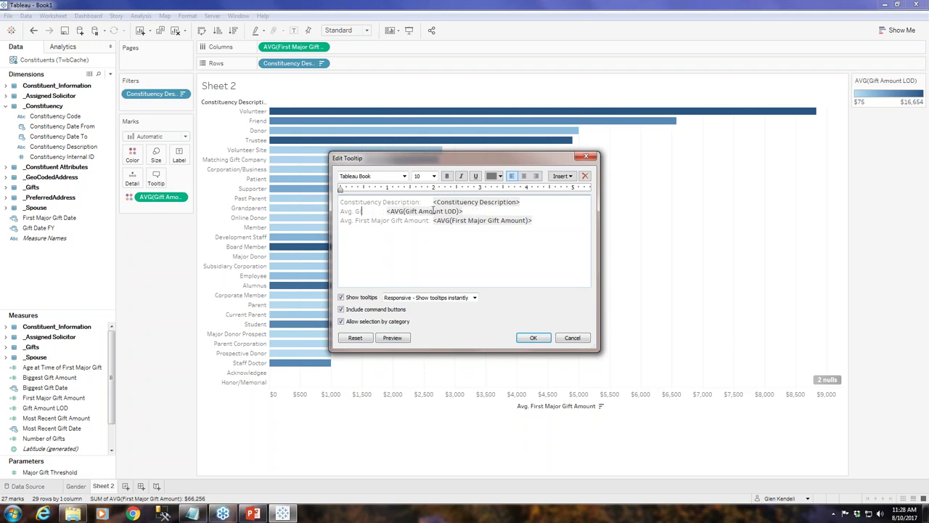
{"action": "type", "text": "Lifetime Giv"}
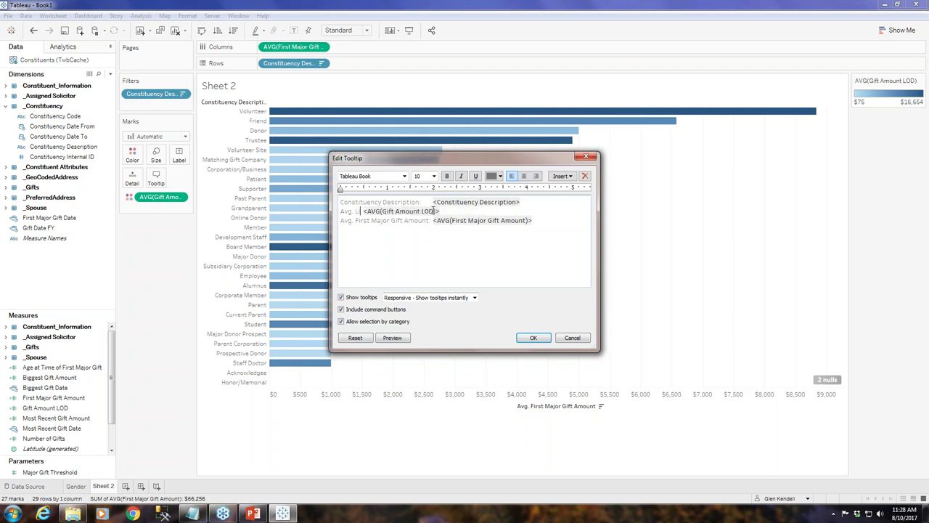
{"action": "type", "text": "ing:"}
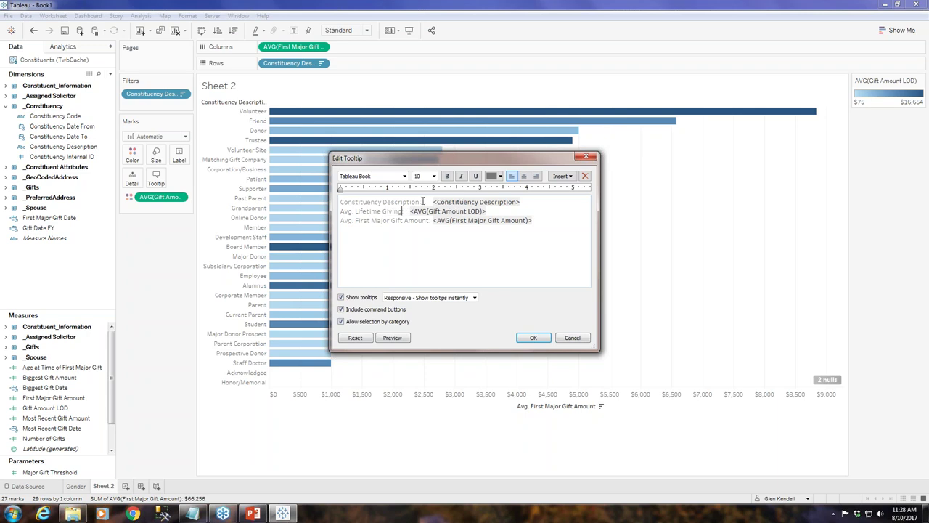
{"action": "left_click", "coordinate": [430, 201]}
{"action": "key", "text": "BackSpace"}
{"action": "key", "text": "BackSpace"}
{"action": "key", "text": "BackSpace"}
{"action": "key", "text": "BackSpace"}
{"action": "key", "text": "BackSpace"}
{"action": "key", "text": "BackSpace"}
{"action": "key", "text": "BackSpace"}
{"action": "key", "text": "BackSpace"}
{"action": "key", "text": "BackSpace"}
{"action": "key", "text": "BackSpace"}
{"action": "key", "text": "BackSpace"}
{"action": "key", "text": "BackSpace"}
{"action": "key", "text": "BackSpace"}
{"action": "key", "text": "BackSpace"}
{"action": "key", "text": "BackSpace"}
{"action": "key", "text": "BackSpace"}
{"action": "key", "text": "BackSpace"}
{"action": "key", "text": "BackSpace"}
{"action": "key", "text": "BackSpace"}
{"action": "key", "text": "BackSpace"}
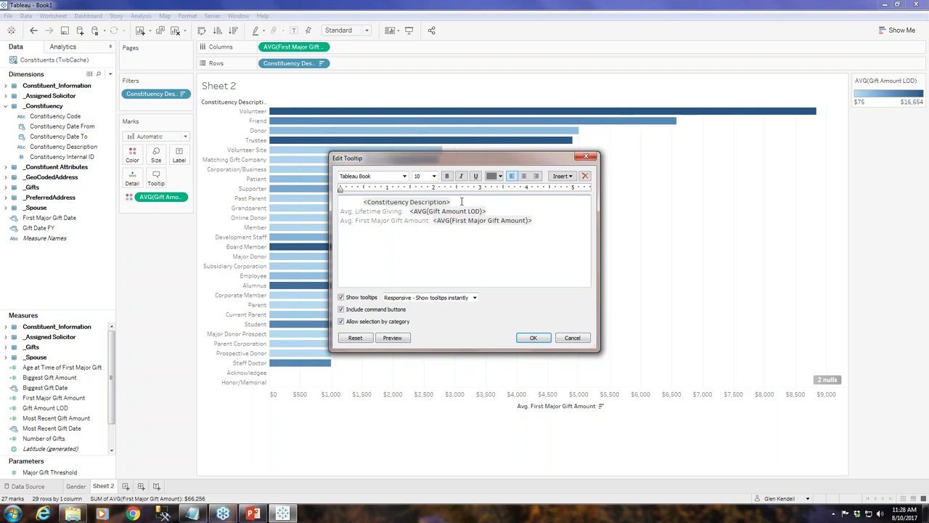
- Set the tooltip's Constituency Description name to 14 pt font
{"action": "left_click_drag", "start_coordinate": [452, 202], "coordinate": [365, 203]}
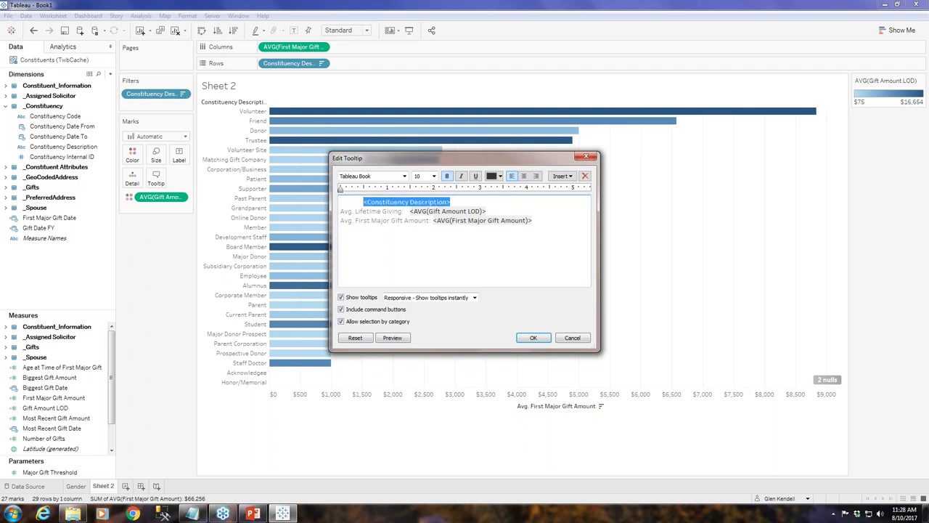
{"action": "left_click", "coordinate": [433, 176]}
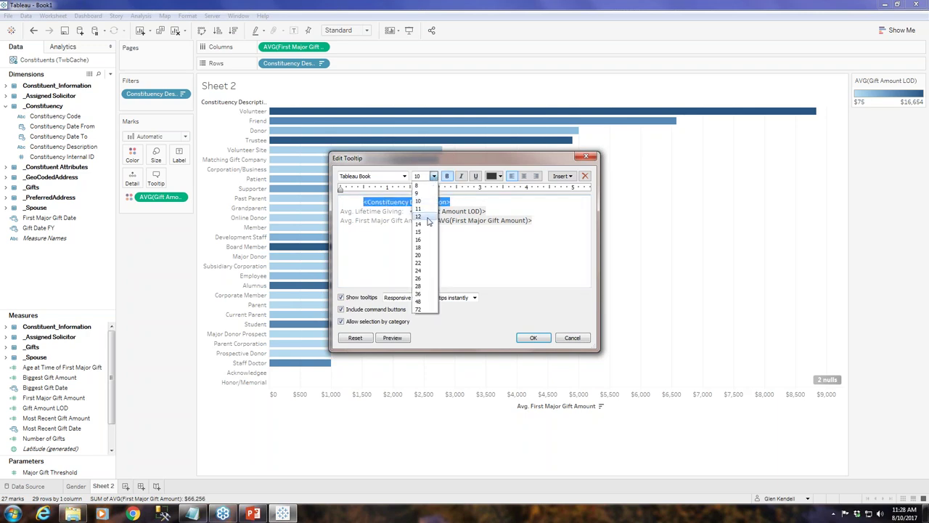
{"action": "left_click", "coordinate": [427, 225]}
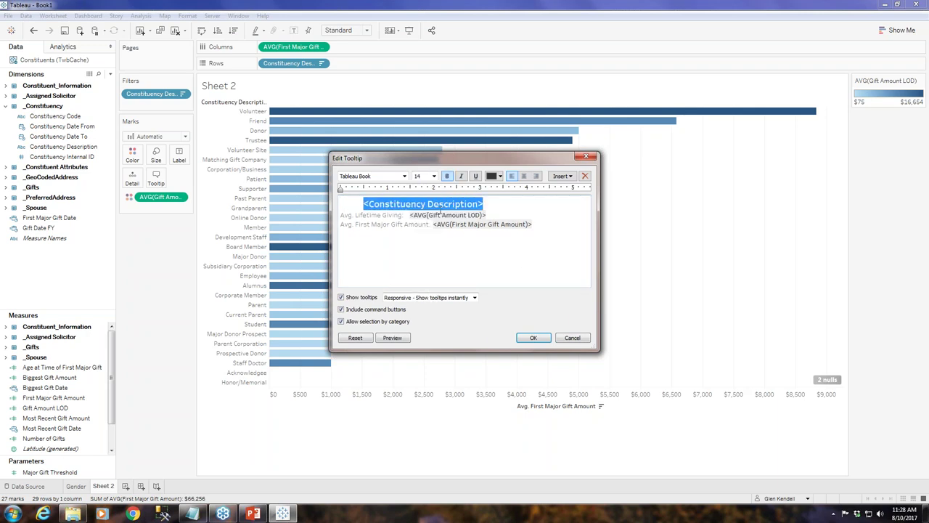
{"action": "left_click", "coordinate": [533, 339]}
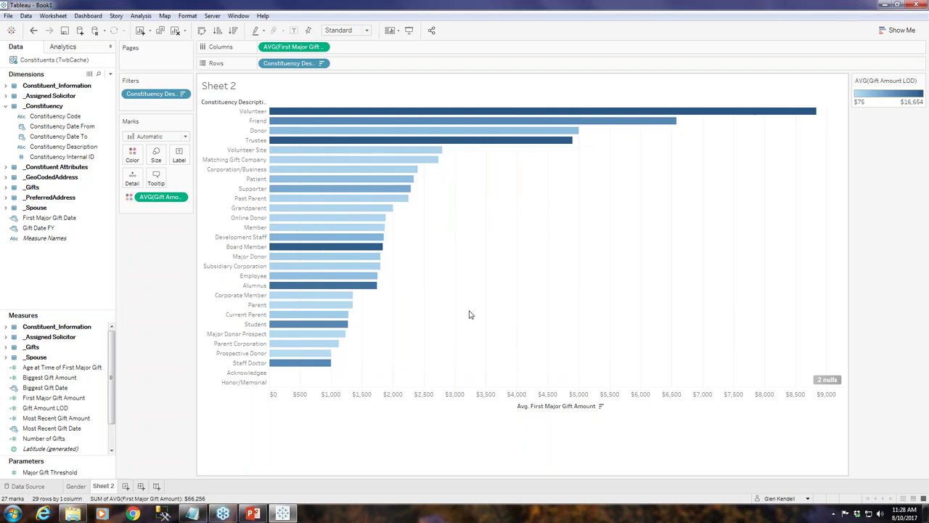
{"action": "mouse_move", "coordinate": [293, 251]}
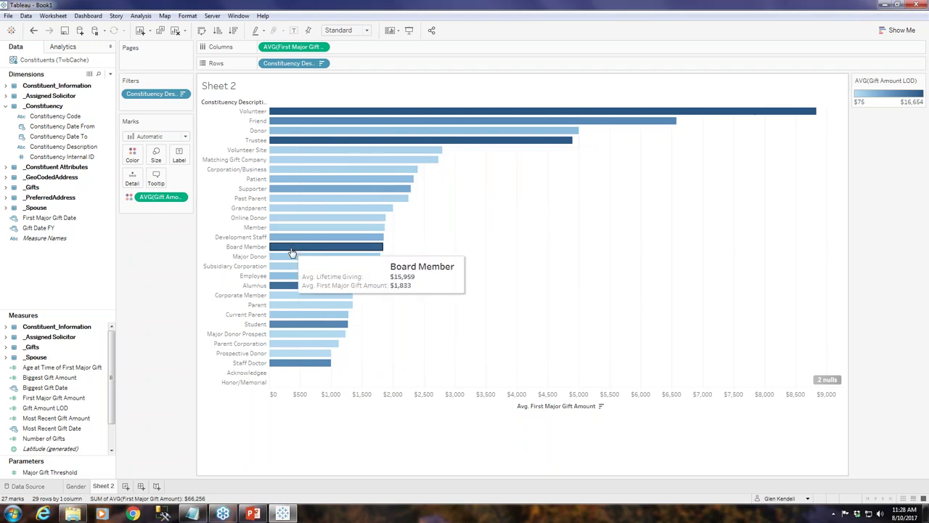
{"action": "left_click", "coordinate": [155, 178]}
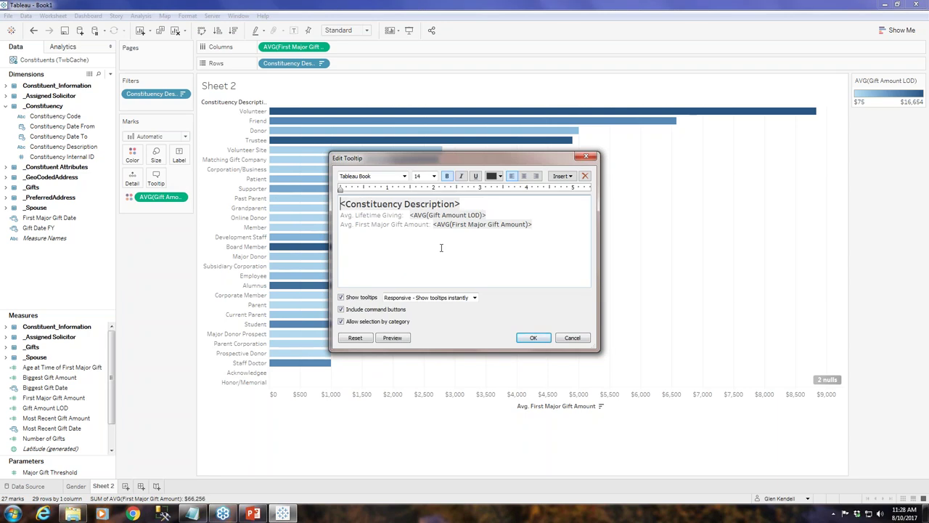
{"action": "left_click", "coordinate": [532, 337]}
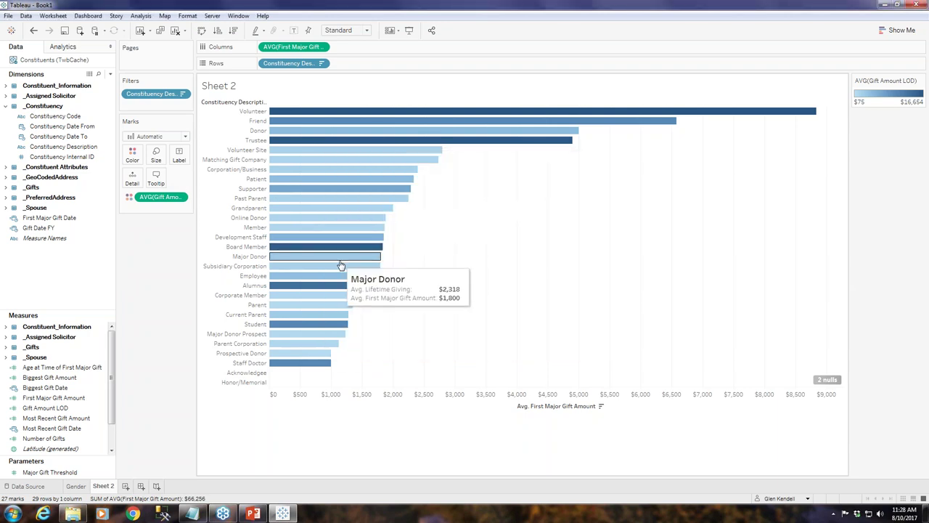
- Recolour the constituency bars with the Green palette, stepped into 4 colour bands
{"action": "left_click", "coordinate": [131, 155]}
{"action": "left_click", "coordinate": [174, 186]}
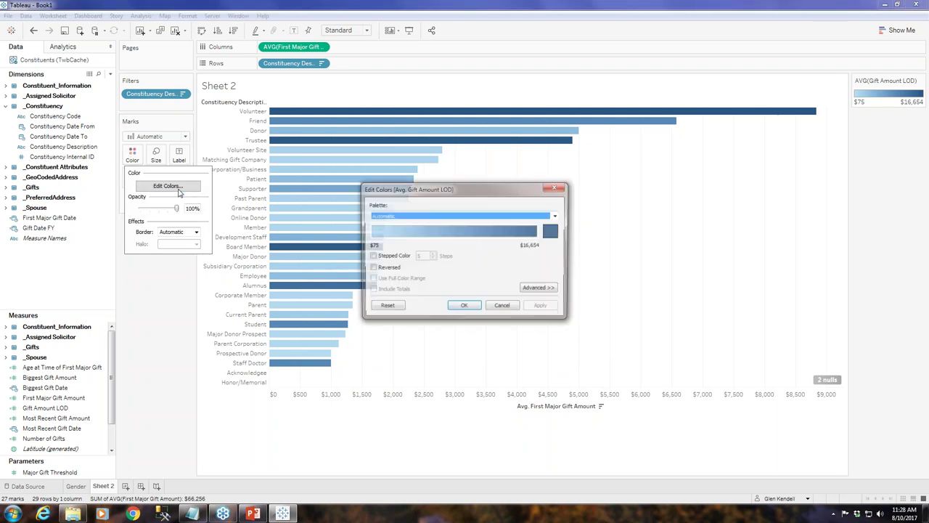
{"action": "left_click", "coordinate": [553, 215]}
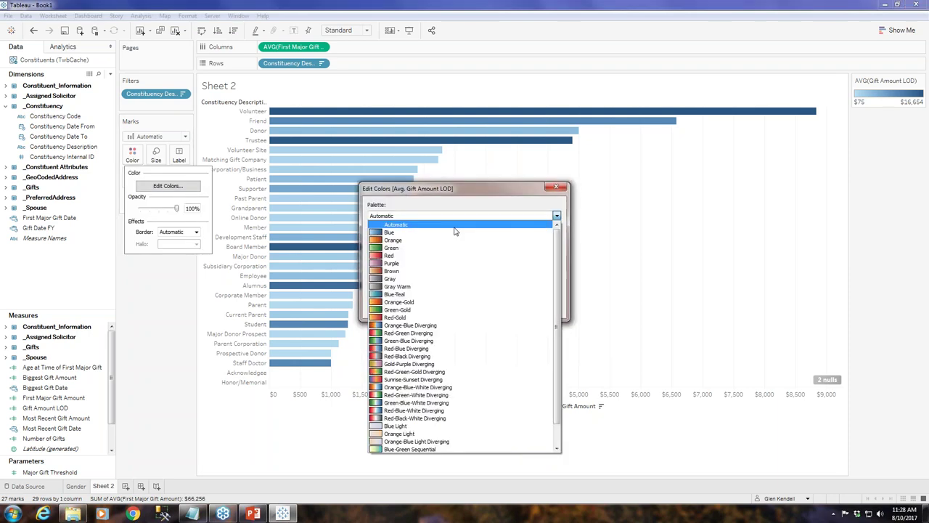
{"action": "left_click", "coordinate": [387, 248]}
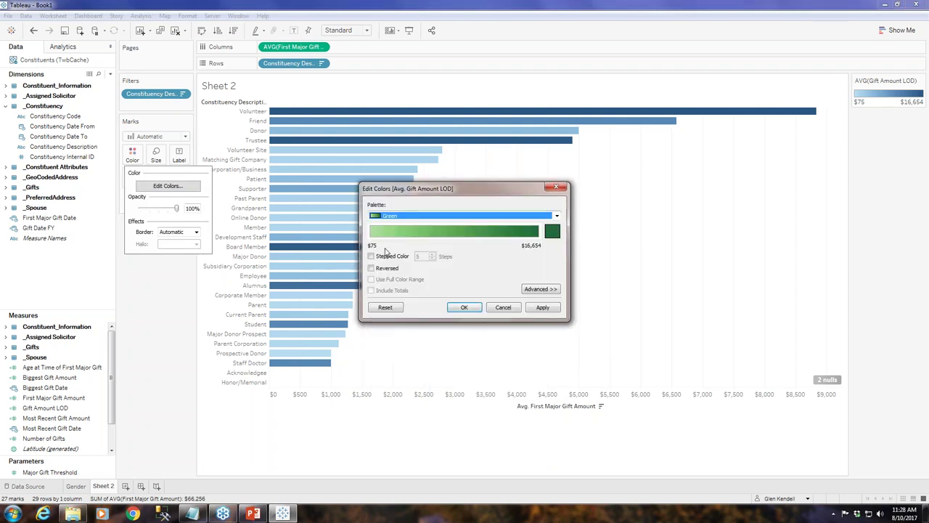
{"action": "left_click", "coordinate": [371, 256]}
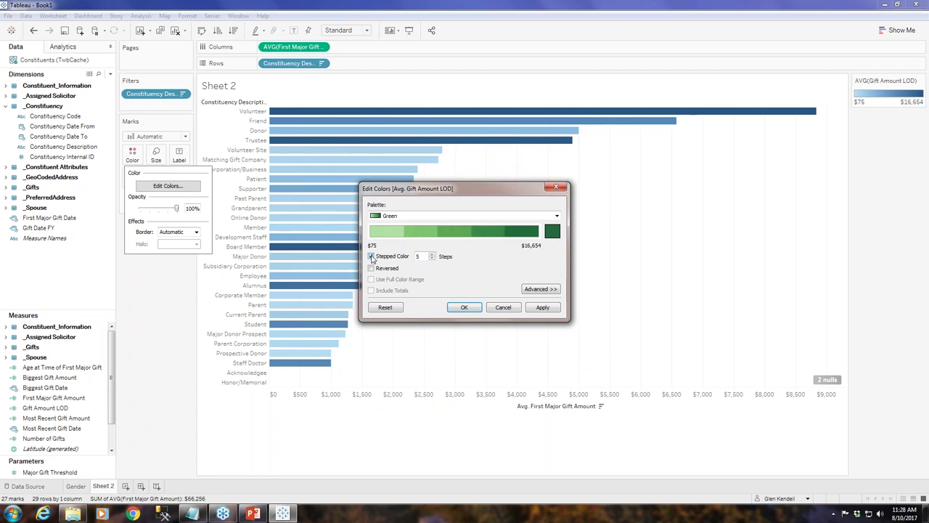
{"action": "left_click", "coordinate": [433, 259]}
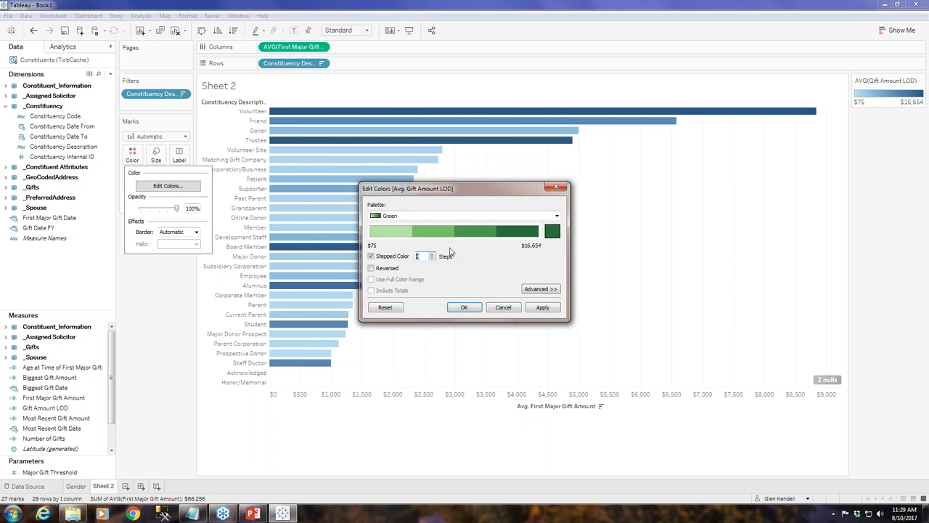
{"action": "left_click", "coordinate": [544, 306]}
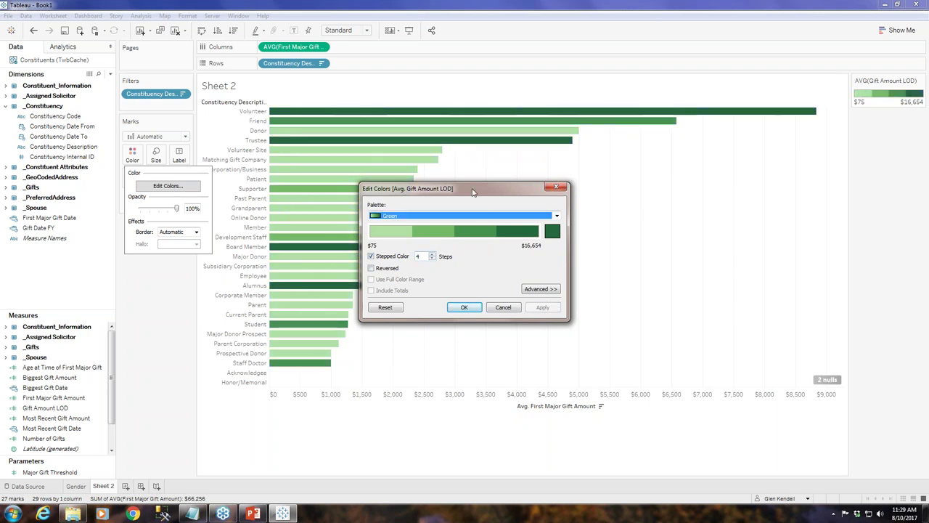
{"action": "left_click_drag", "start_coordinate": [472, 191], "coordinate": [562, 213]}
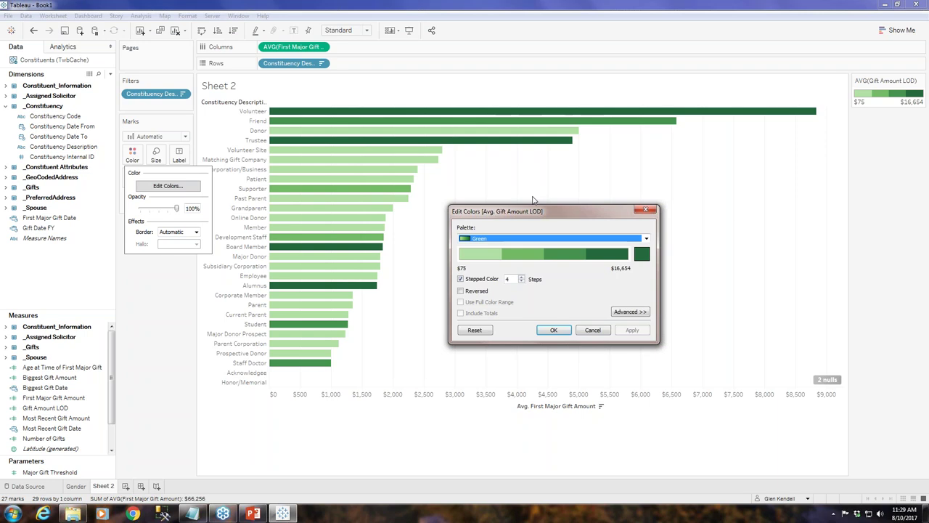
{"action": "left_click", "coordinate": [553, 331]}
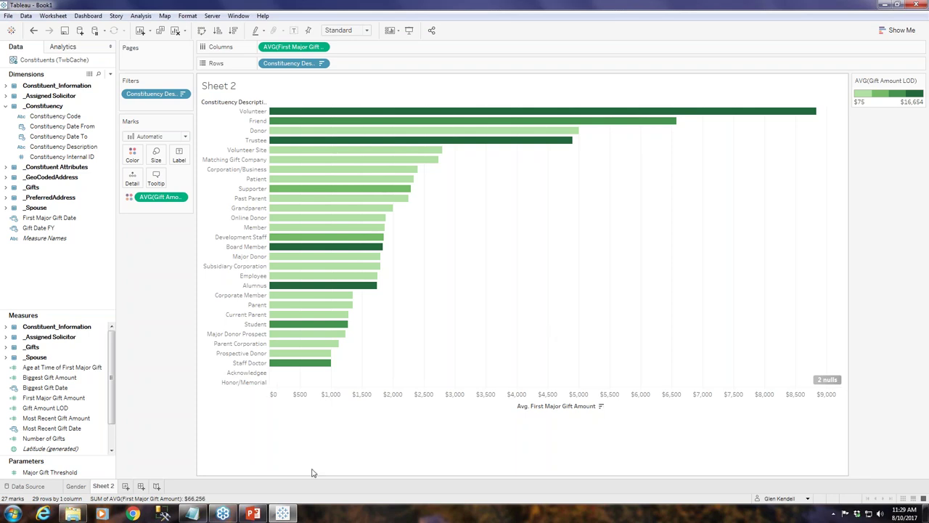
- Rename the Sheet 2 worksheet tab to 'Constituency'
{"action": "double_click", "coordinate": [102, 486]}
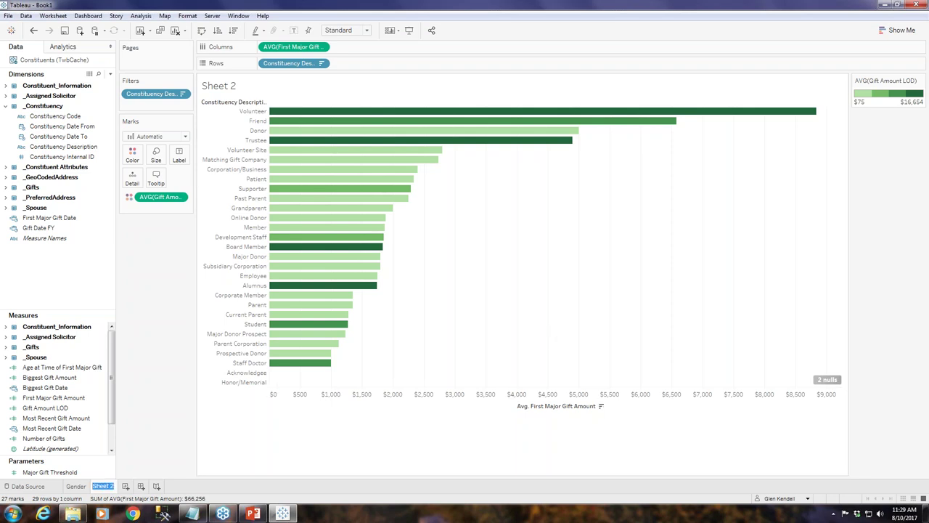
{"action": "type", "text": "Const"}
{"action": "type", "text": "ituency"}
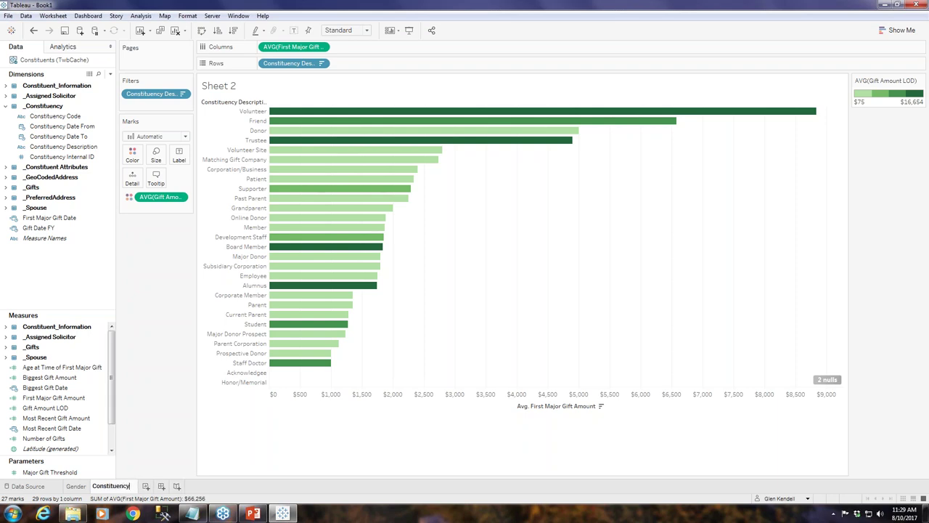
{"action": "left_click", "coordinate": [153, 448]}
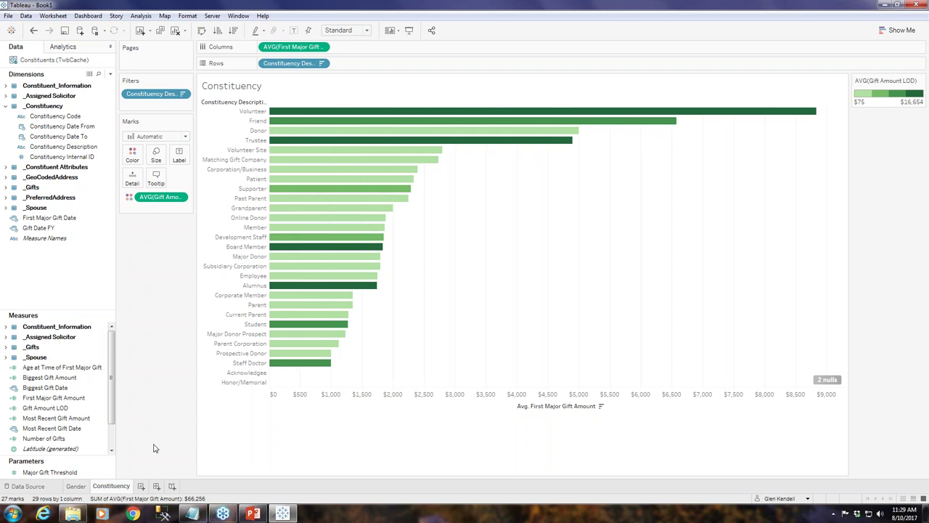
- On a new worksheet, add Longitude and Latitude (generated) to produce a world map
{"action": "left_click", "coordinate": [141, 486]}
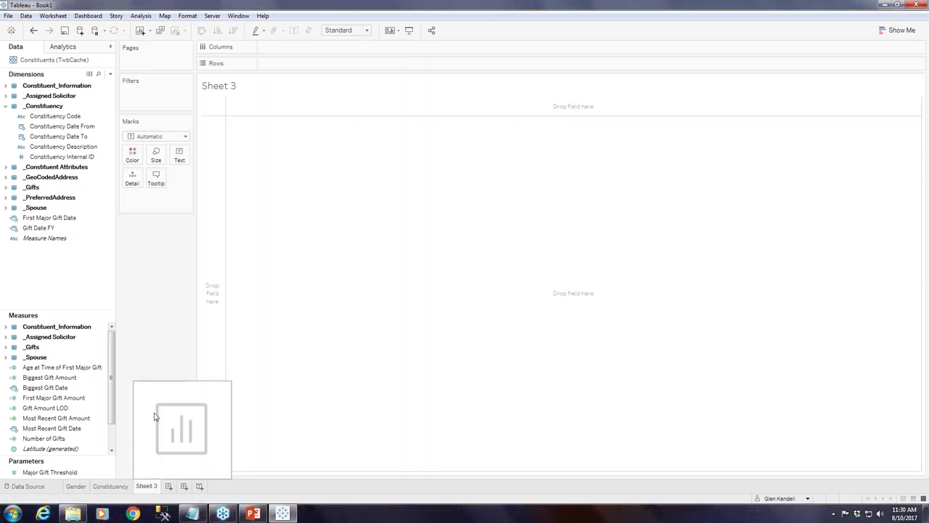
{"action": "left_click", "coordinate": [5, 106]}
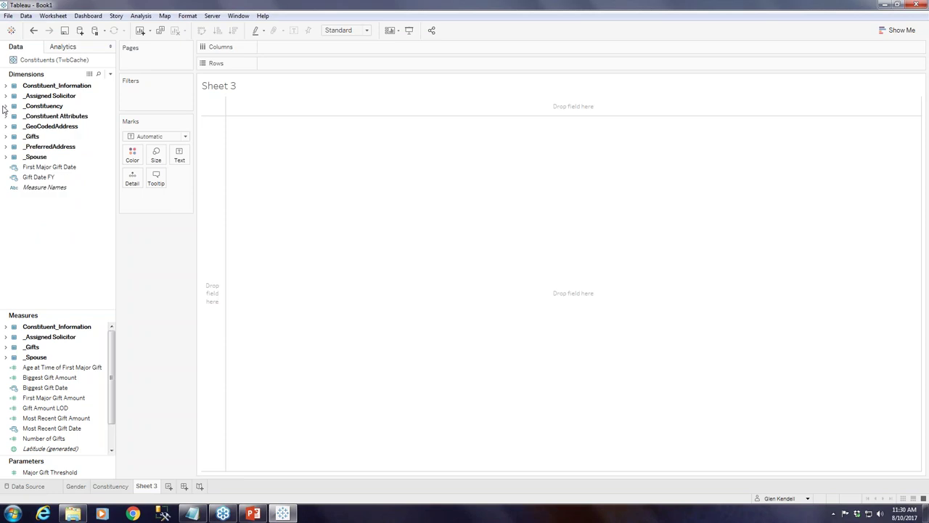
{"action": "scroll", "coordinate": [65, 402], "scroll_direction": "down", "scroll_amount": 1}
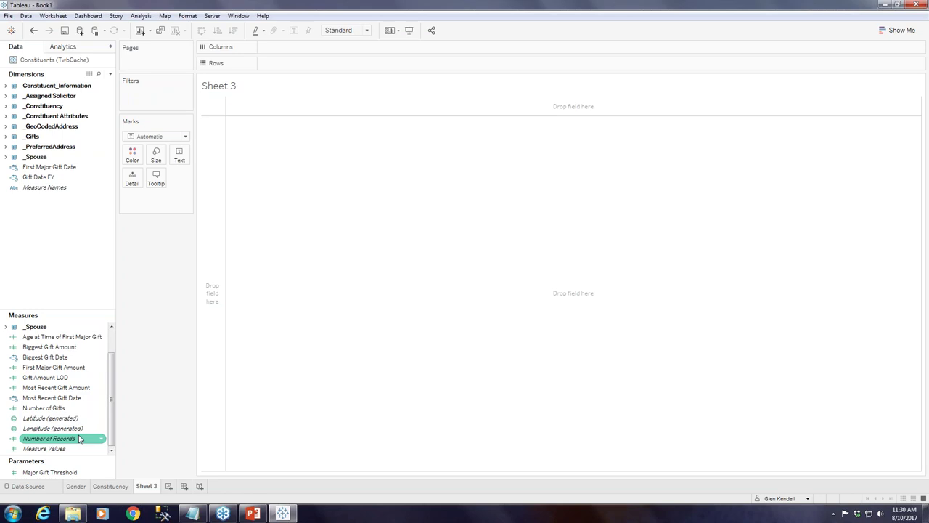
{"action": "double_click", "coordinate": [53, 429]}
{"action": "double_click", "coordinate": [68, 420]}
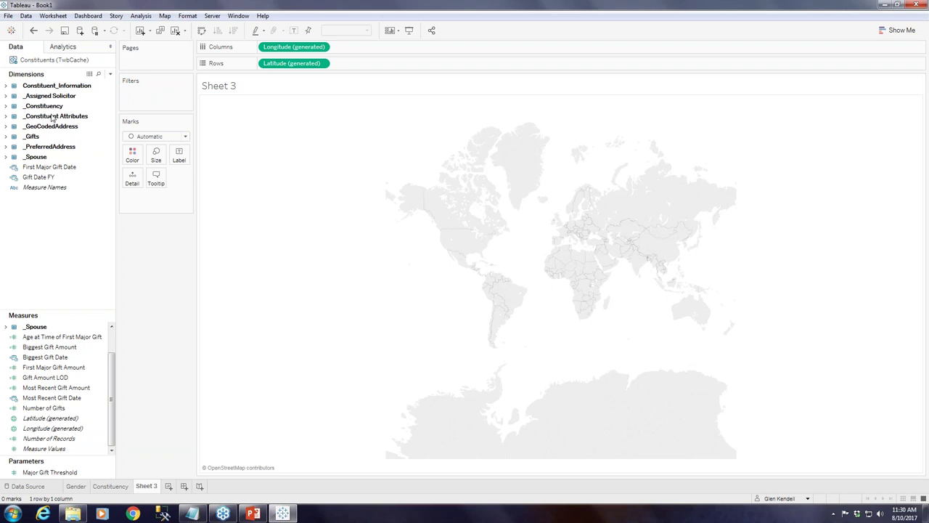
- Add Country and State to the Marks card and frame North America's state points
{"action": "left_click", "coordinate": [4, 148]}
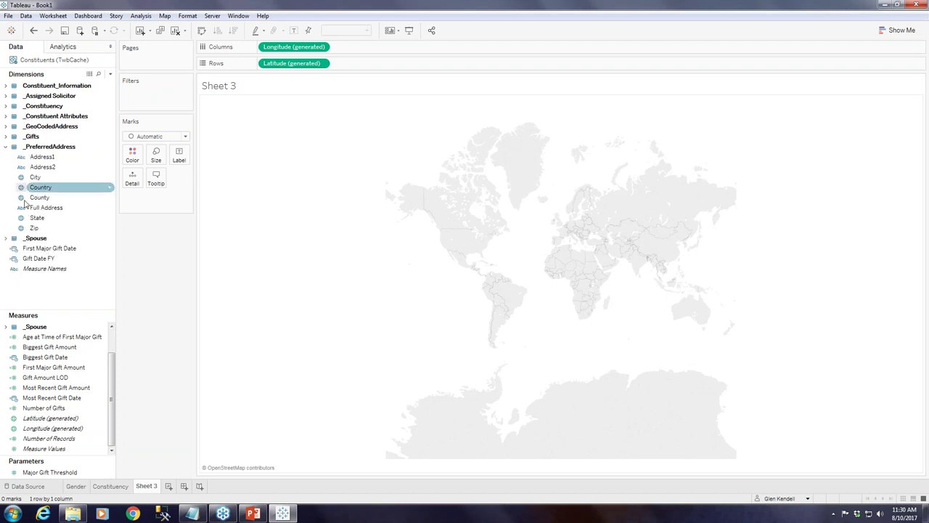
{"action": "mouse_move", "coordinate": [40, 187]}
{"action": "left_mouse_down"}
{"action": "mouse_move", "coordinate": [145, 201]}
{"action": "mouse_move", "coordinate": [127, 197]}
{"action": "left_mouse_up"}
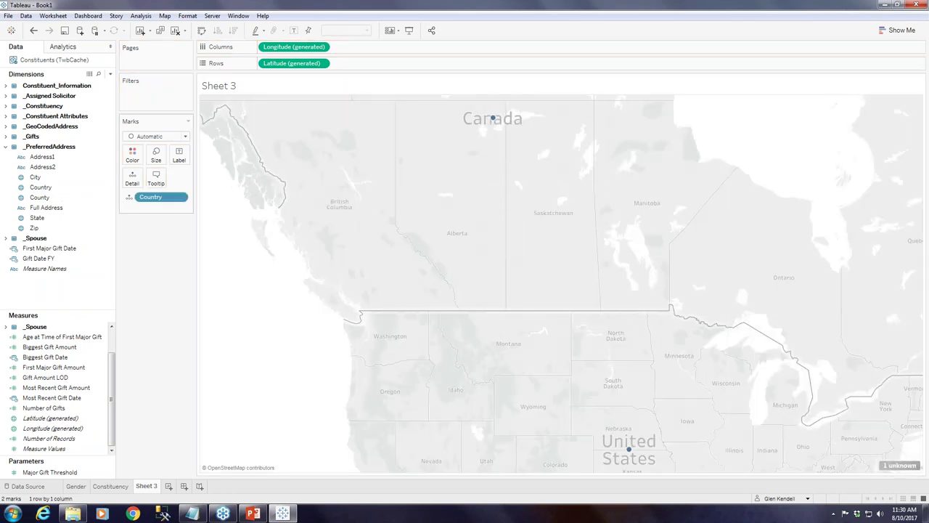
{"action": "scroll", "coordinate": [208, 325], "scroll_direction": "down", "scroll_amount": 2}
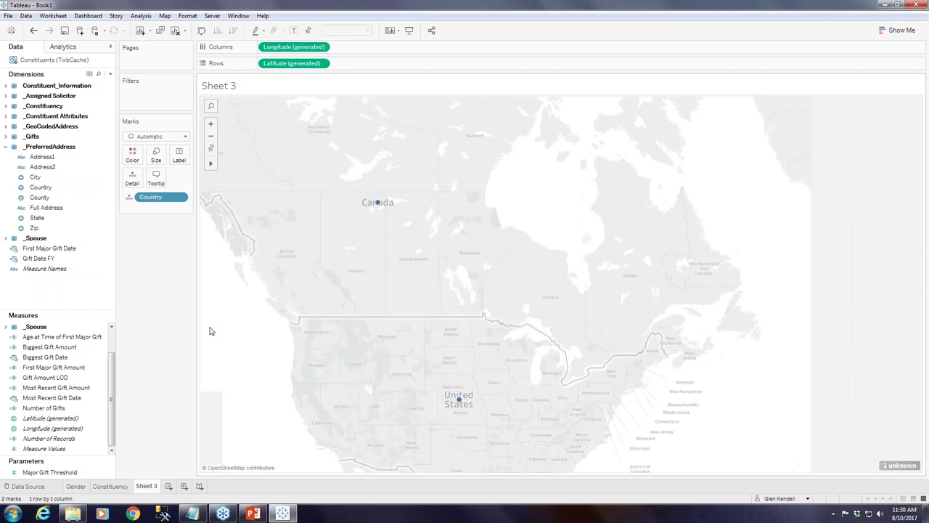
{"action": "mouse_move", "coordinate": [461, 400]}
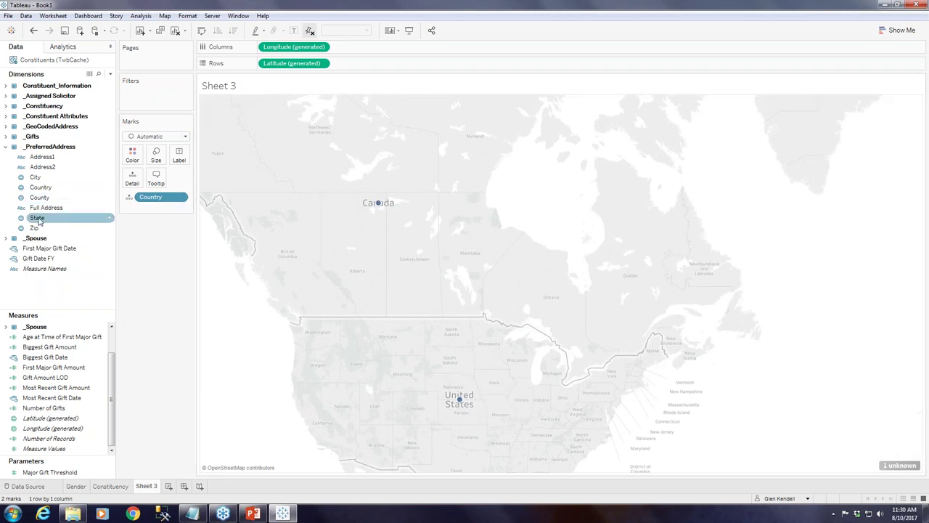
{"action": "left_click_drag", "start_coordinate": [38, 217], "coordinate": [146, 208]}
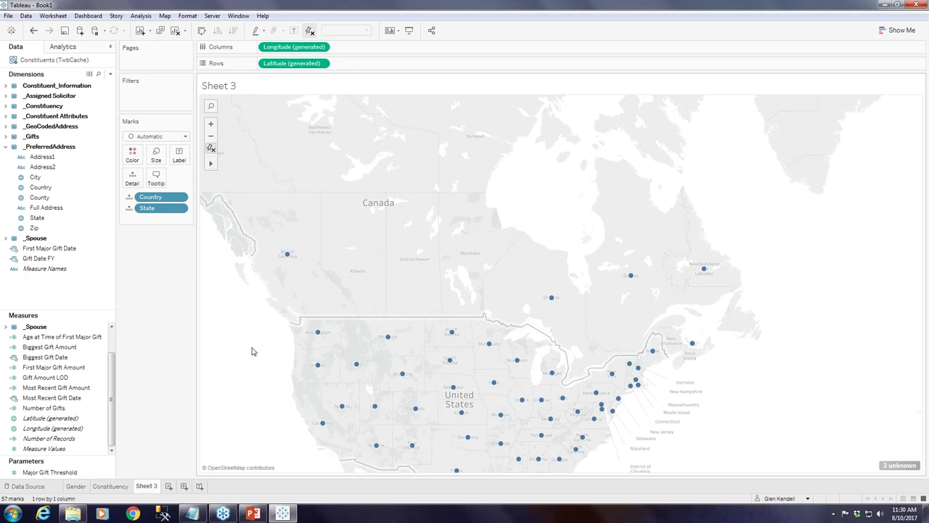
{"action": "left_click_drag", "start_coordinate": [248, 360], "coordinate": [315, 307]}
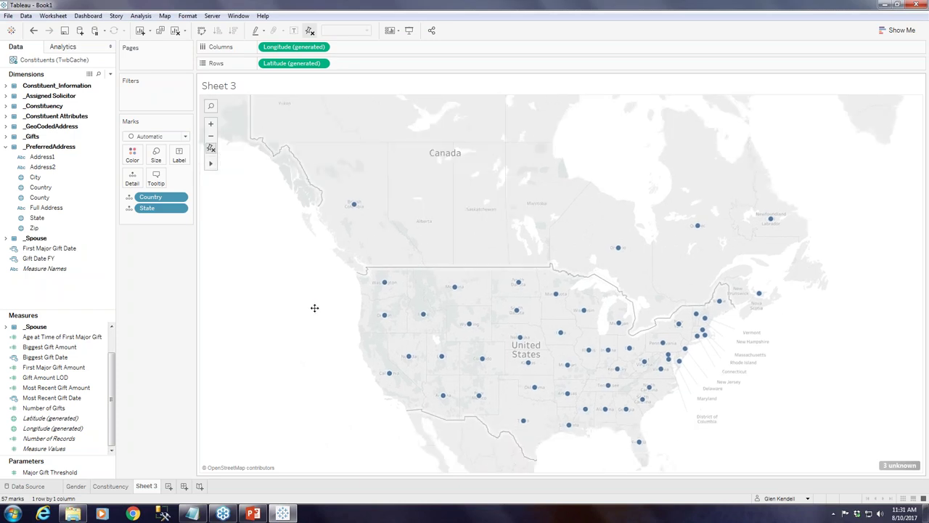
{"action": "scroll", "coordinate": [298, 328], "scroll_direction": "down", "scroll_amount": 1}
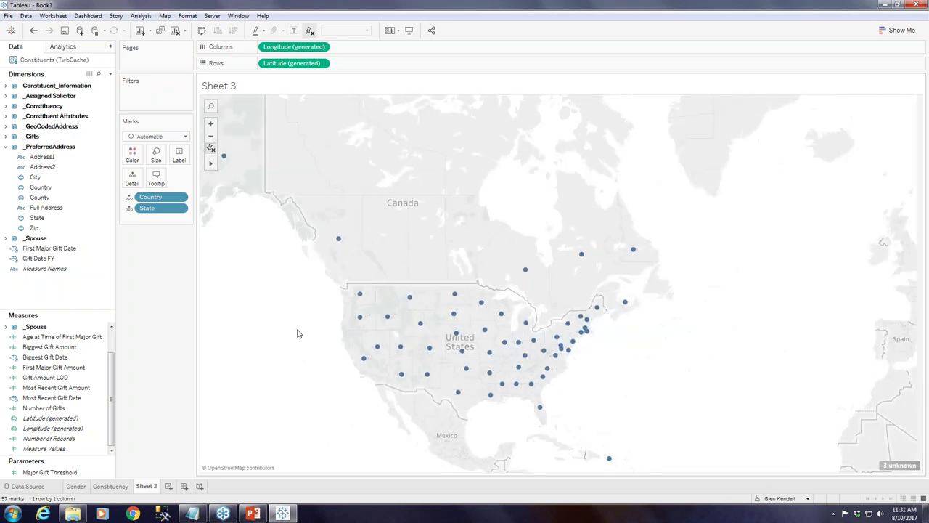
{"action": "left_click_drag", "start_coordinate": [294, 359], "coordinate": [484, 255]}
{"action": "left_click_drag", "start_coordinate": [479, 293], "coordinate": [268, 291]}
{"action": "scroll", "coordinate": [374, 347], "scroll_direction": "up", "scroll_amount": 2}
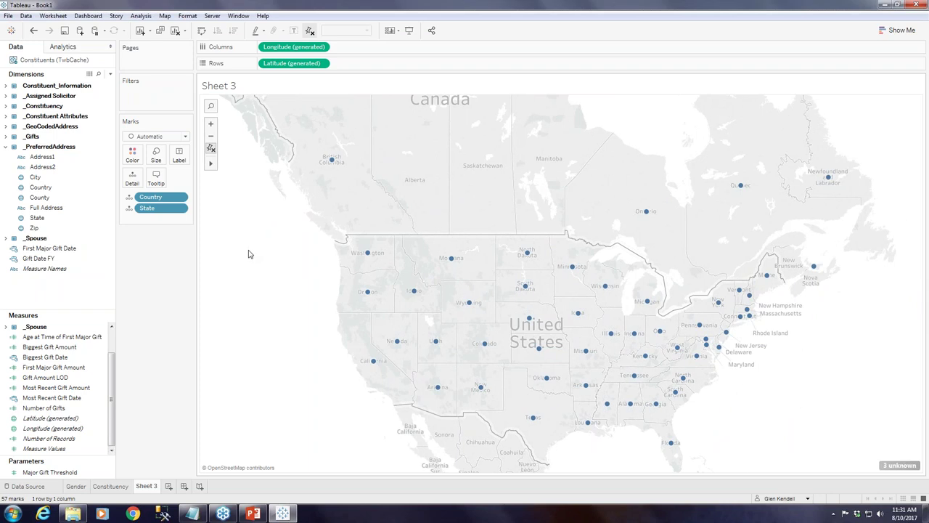
{"action": "left_click", "coordinate": [185, 138]}
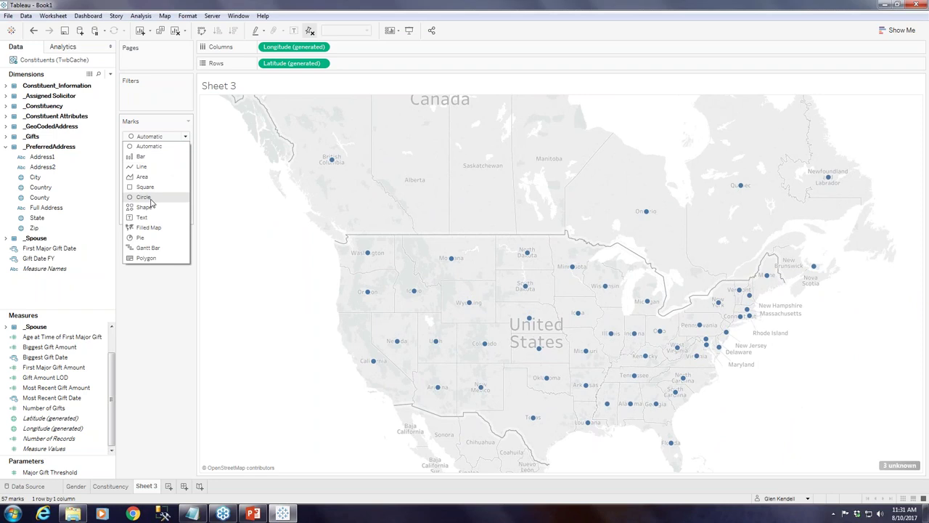
{"action": "key", "text": "Escape"}
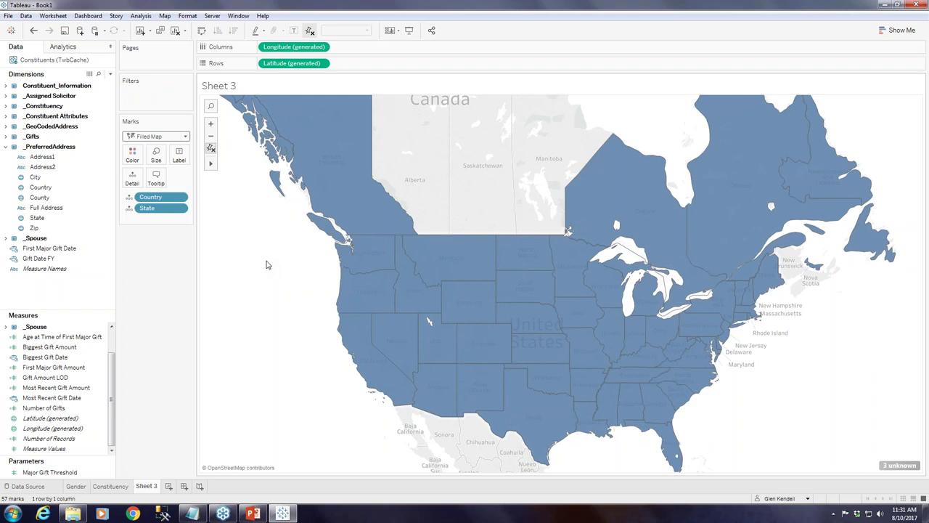
{"action": "scroll", "coordinate": [291, 270], "scroll_direction": "down", "scroll_amount": 2}
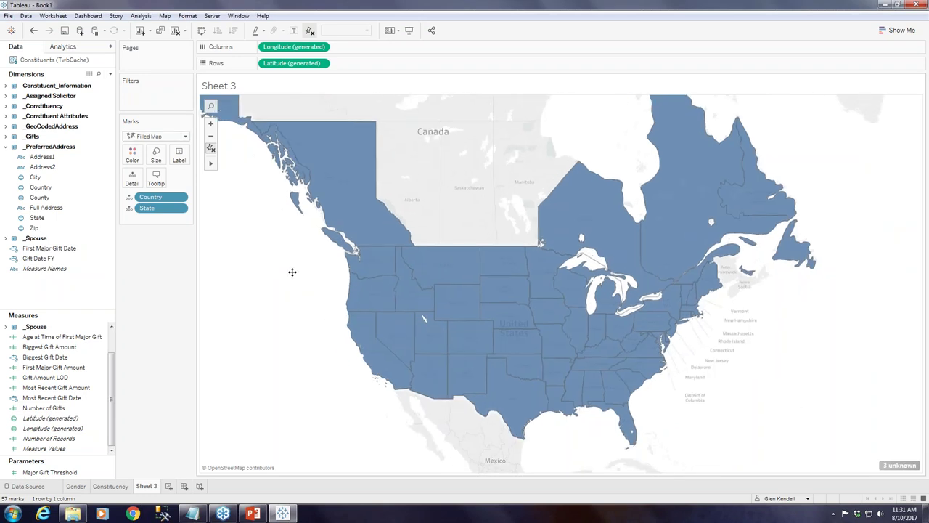
{"action": "scroll", "coordinate": [297, 277], "scroll_direction": "down", "scroll_amount": 2}
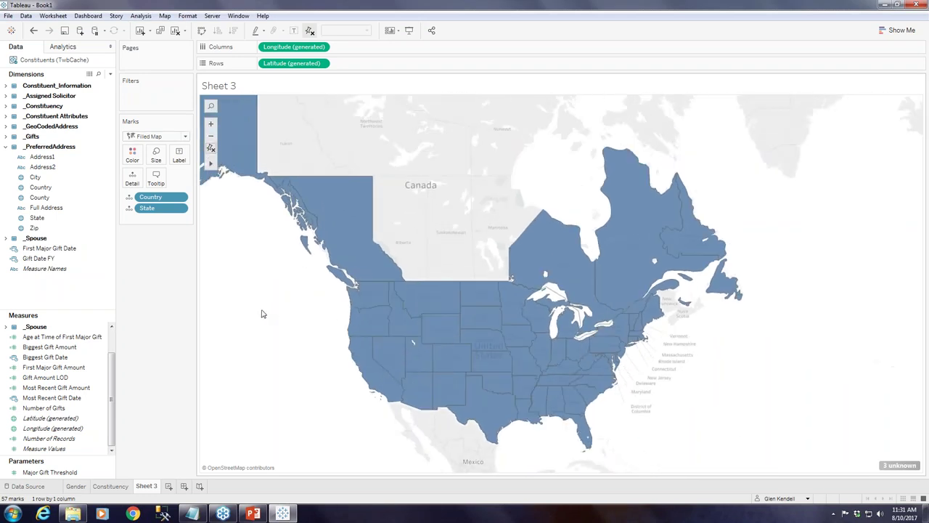
{"action": "left_click_drag", "start_coordinate": [247, 312], "coordinate": [265, 295]}
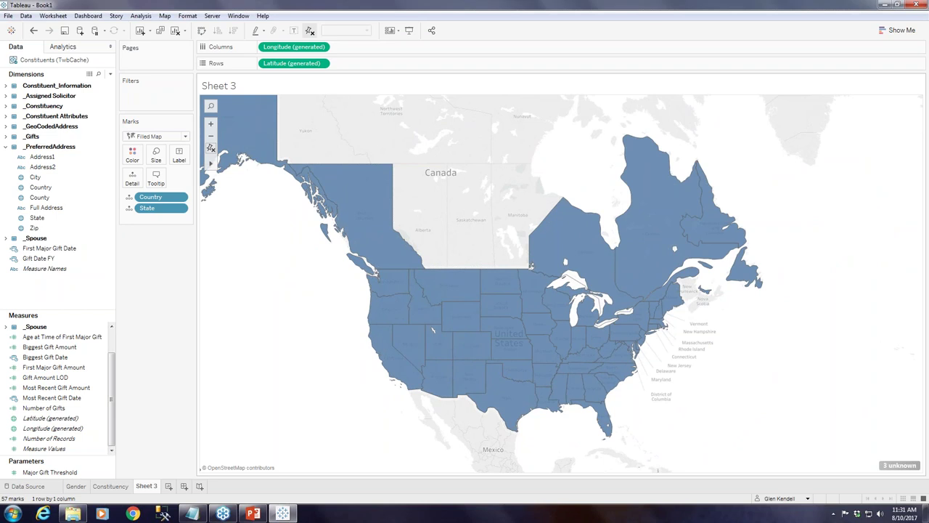
{"action": "left_click", "coordinate": [73, 367]}
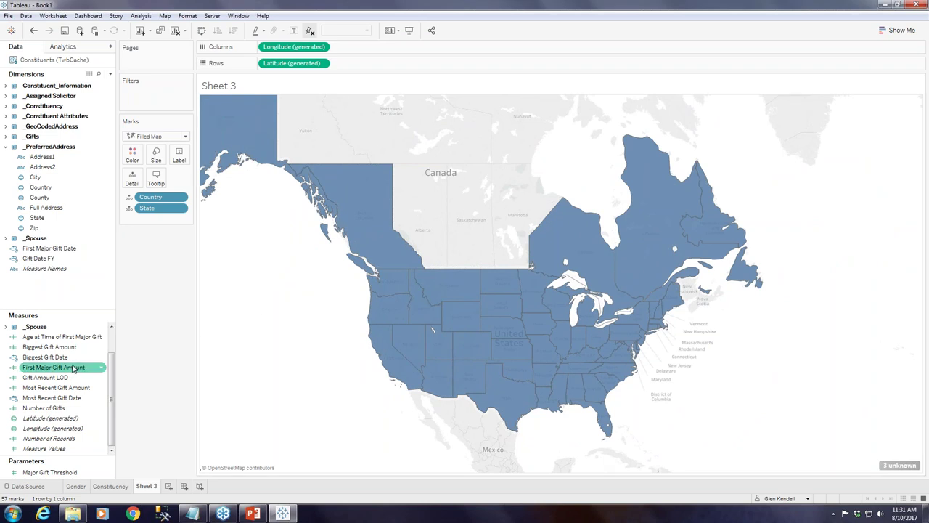
{"action": "left_click", "coordinate": [71, 378]}
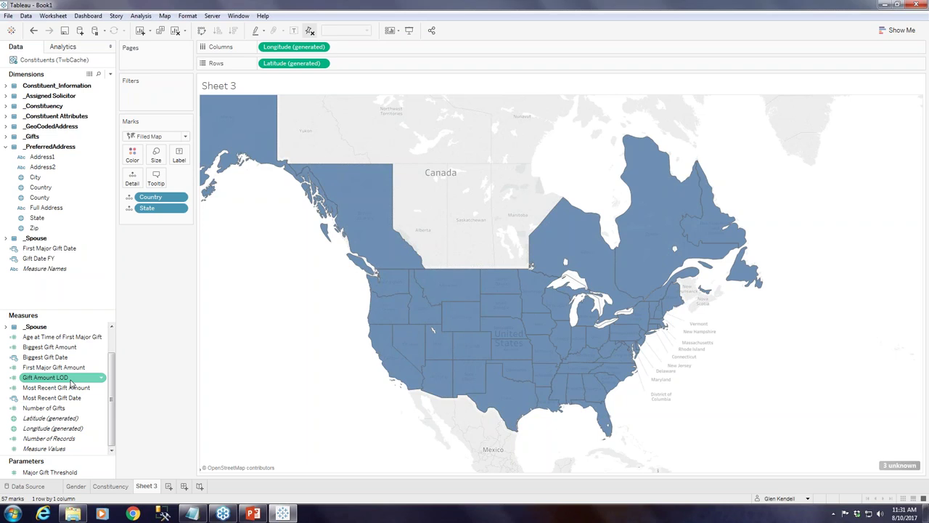
- Colour the map by Gift Amount LOD using a 4-step stepped Green palette
{"action": "left_click_drag", "start_coordinate": [71, 382], "coordinate": [134, 156]}
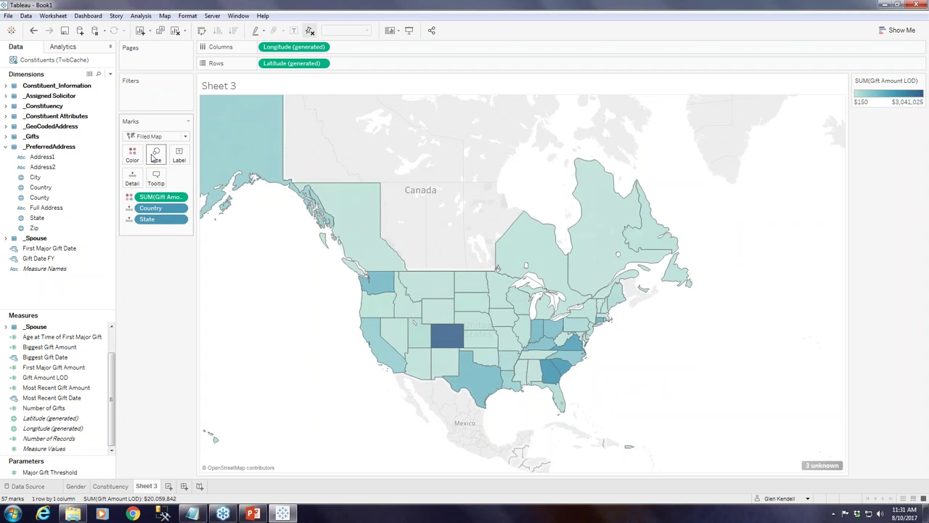
{"action": "left_click", "coordinate": [132, 156]}
{"action": "left_click", "coordinate": [167, 185]}
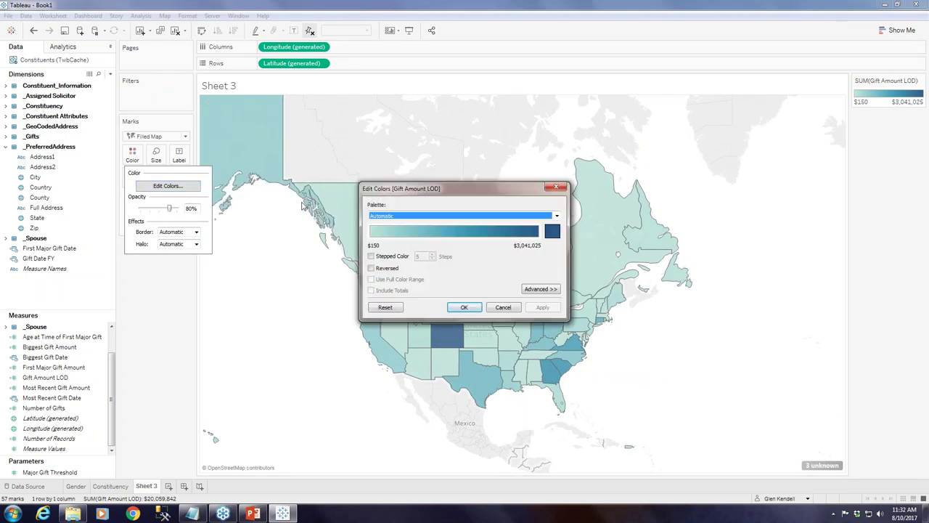
{"action": "left_click", "coordinate": [556, 215]}
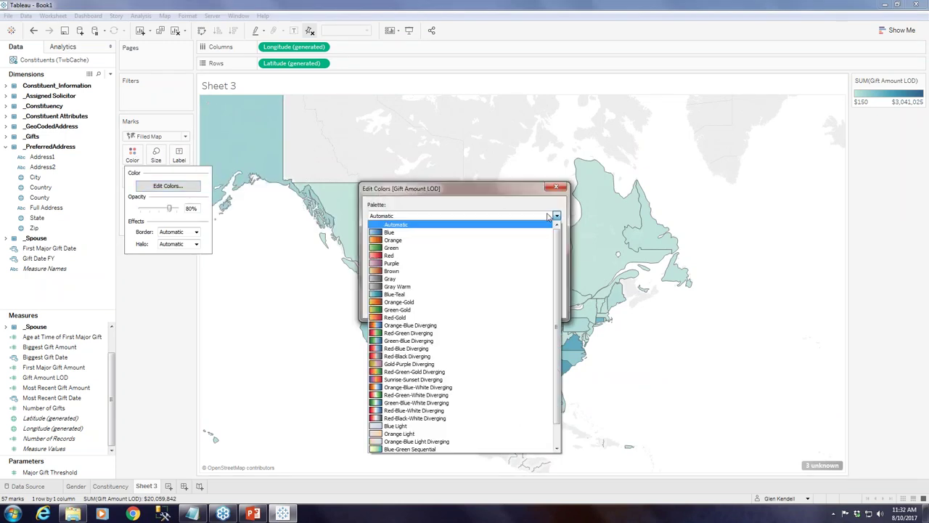
{"action": "left_click", "coordinate": [414, 248]}
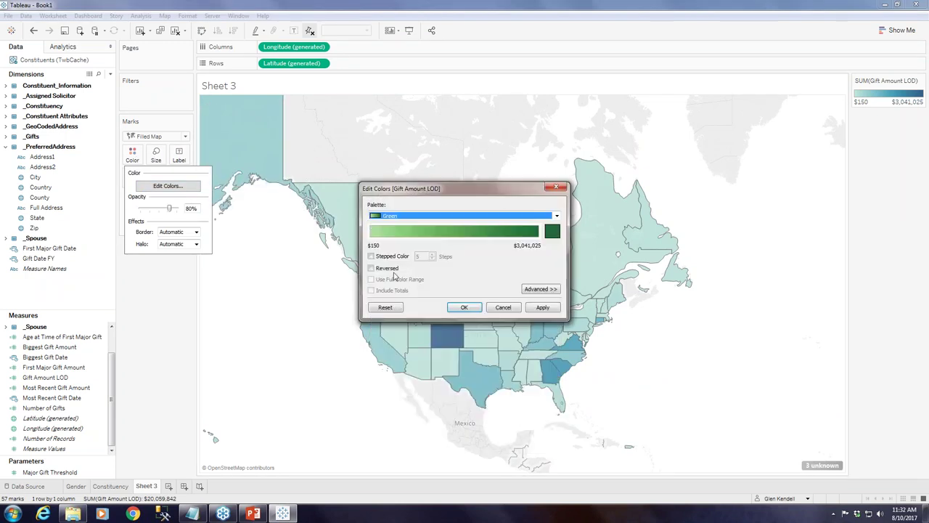
{"action": "left_click", "coordinate": [371, 258]}
{"action": "left_click", "coordinate": [432, 259]}
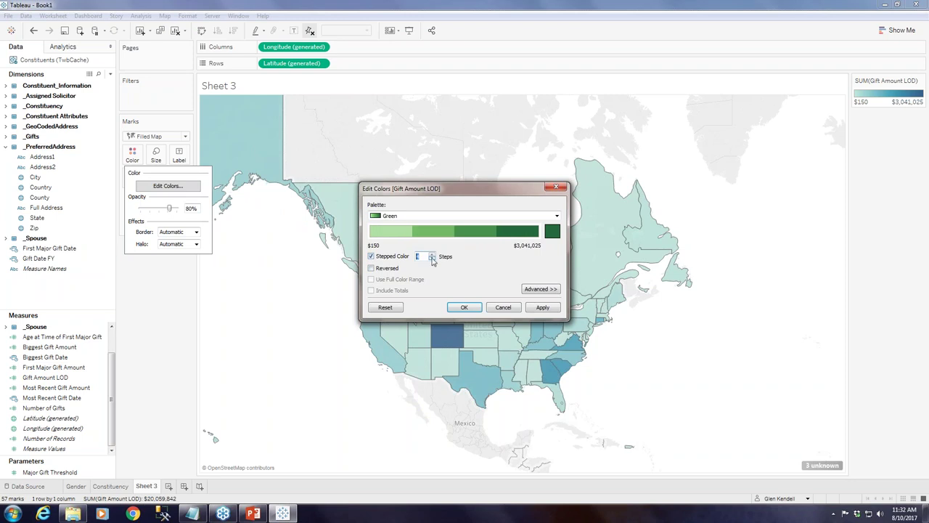
{"action": "left_click", "coordinate": [543, 308]}
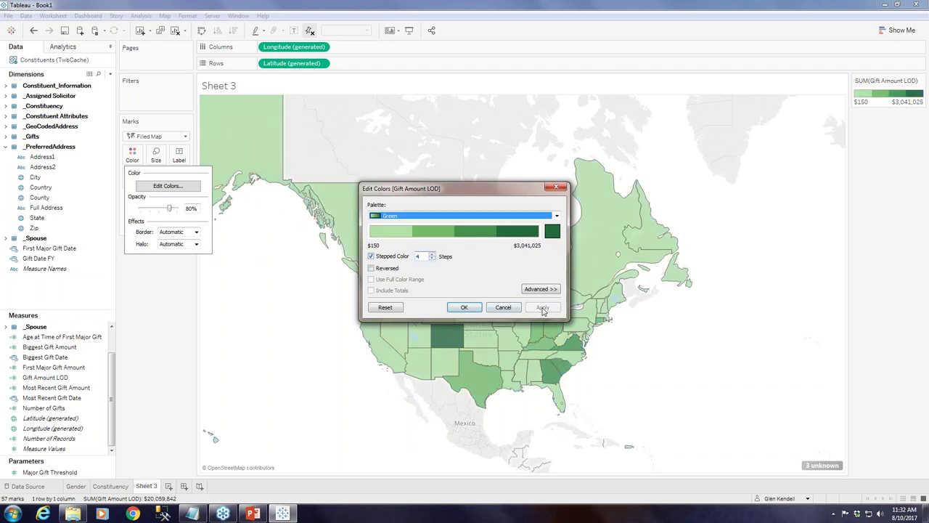
{"action": "left_click_drag", "start_coordinate": [498, 194], "coordinate": [361, 257]}
{"action": "left_click", "coordinate": [316, 377]}
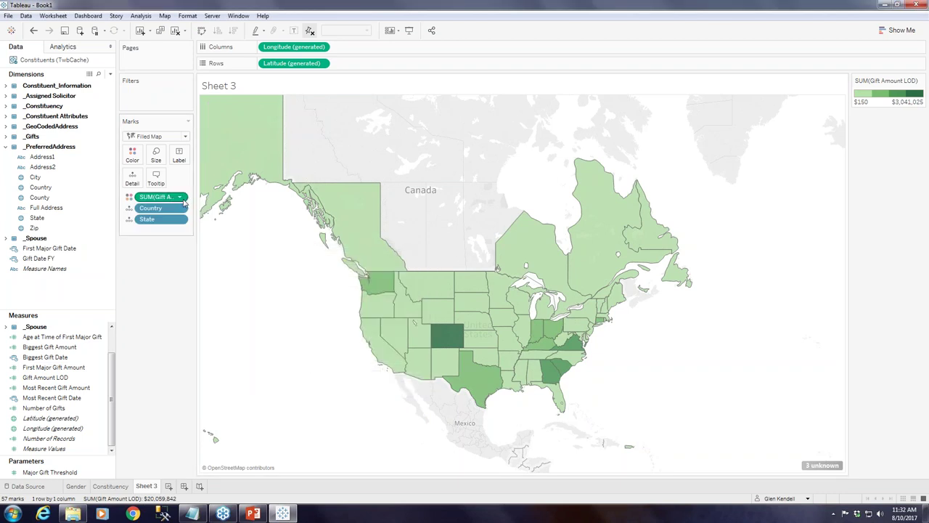
- Change the Gift Amount LOD colour field's aggregation to Average
{"action": "left_click", "coordinate": [180, 198]}
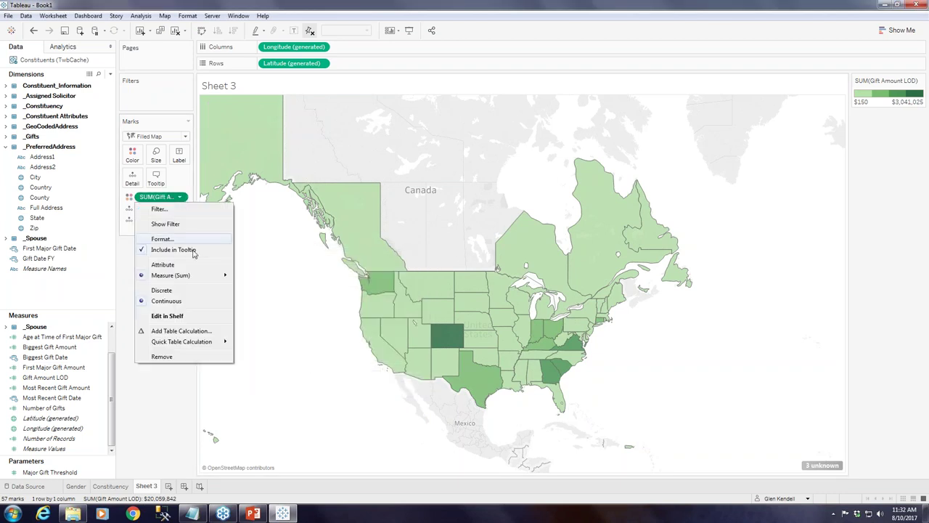
{"action": "mouse_move", "coordinate": [199, 279]}
{"action": "left_click", "coordinate": [271, 292]}
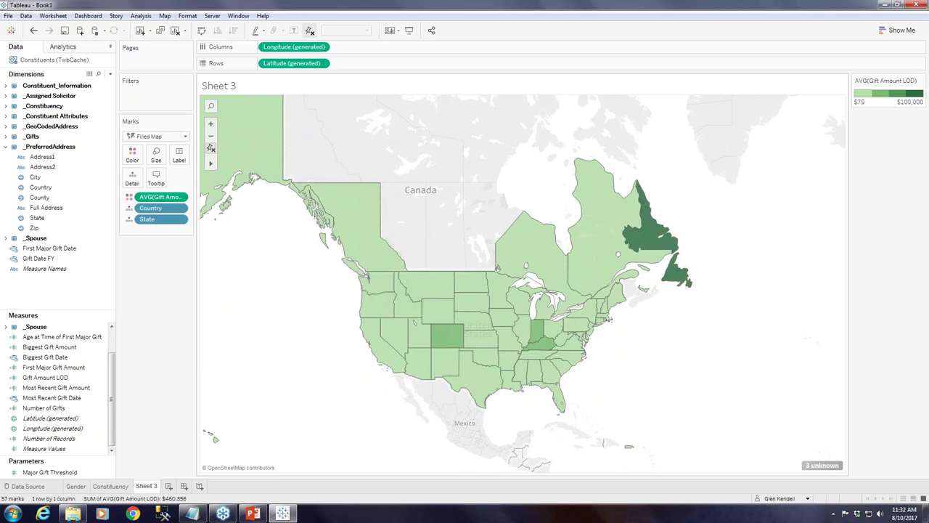
- Add First Major Gift Amount to the tooltip, aggregated as Average
{"action": "mouse_move", "coordinate": [617, 281]}
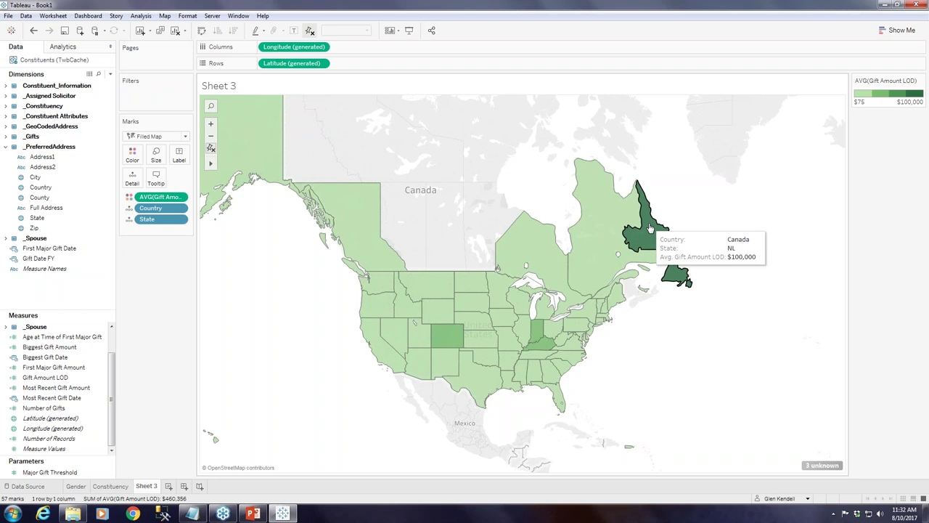
{"action": "left_click", "coordinate": [64, 368]}
{"action": "left_click_drag", "start_coordinate": [64, 368], "coordinate": [156, 178]}
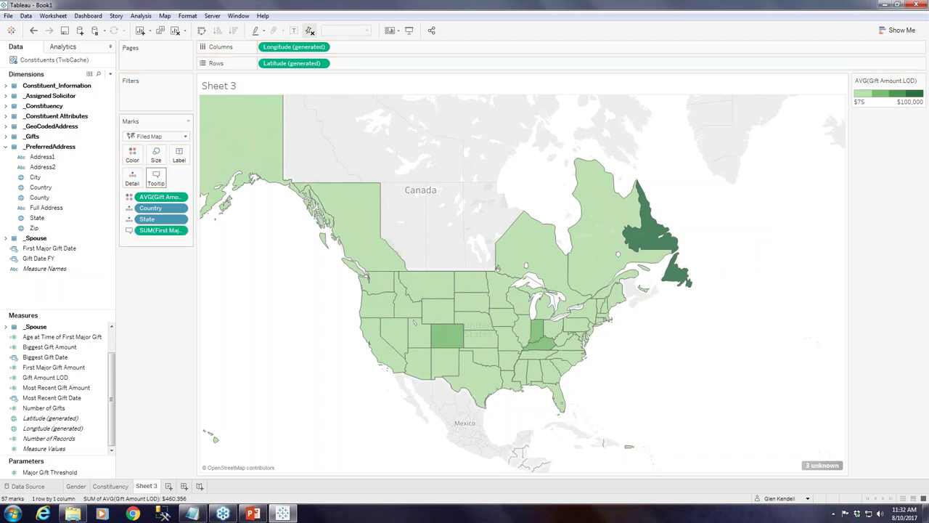
{"action": "left_click", "coordinate": [179, 230]}
{"action": "mouse_move", "coordinate": [190, 326]}
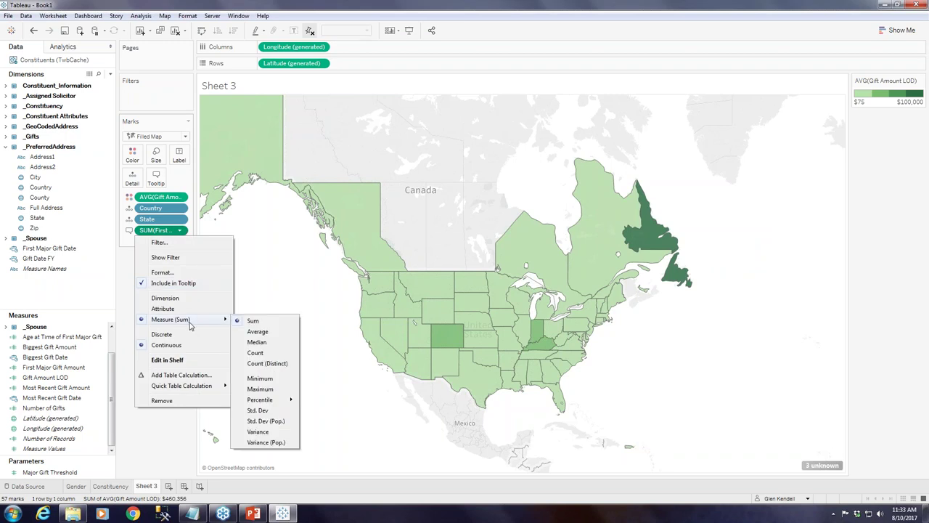
{"action": "left_click", "coordinate": [260, 332]}
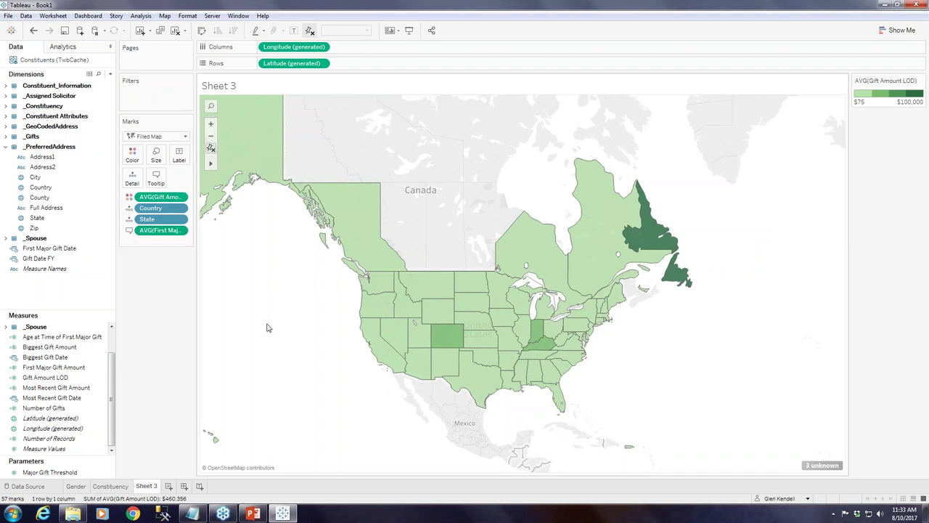
- Relabel the Gift Amount LOD tooltip line as 'Avg. Lifetime Giving'
{"action": "left_click", "coordinate": [153, 178]}
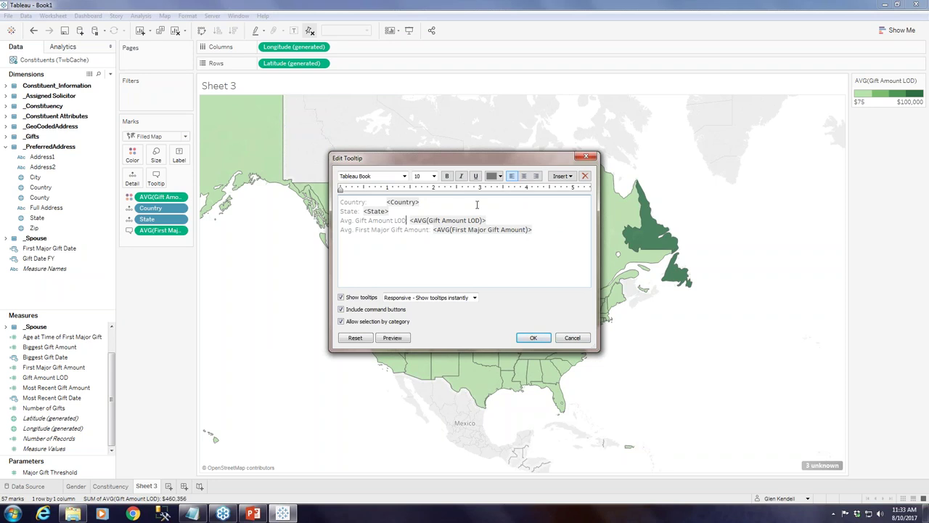
{"action": "key", "text": "BackSpace"}
{"action": "key", "text": "BackSpace"}
{"action": "key", "text": "BackSpace"}
{"action": "key", "text": "BackSpace"}
{"action": "key", "text": "BackSpace"}
{"action": "key", "text": "BackSpace"}
{"action": "key", "text": "BackSpace"}
{"action": "key", "text": "BackSpace"}
{"action": "key", "text": "BackSpace"}
{"action": "key", "text": "BackSpace"}
{"action": "key", "text": "BackSpace"}
{"action": "key", "text": "BackSpace"}
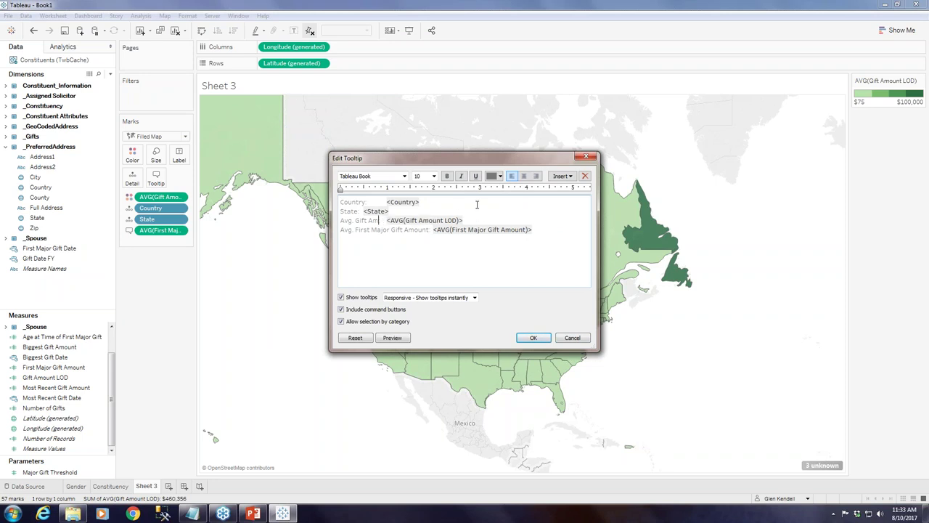
{"action": "key", "text": "BackSpace"}
{"action": "key", "text": "BackSpace"}
{"action": "key", "text": "BackSpace"}
{"action": "type", "text": "Lifetime Giving"}
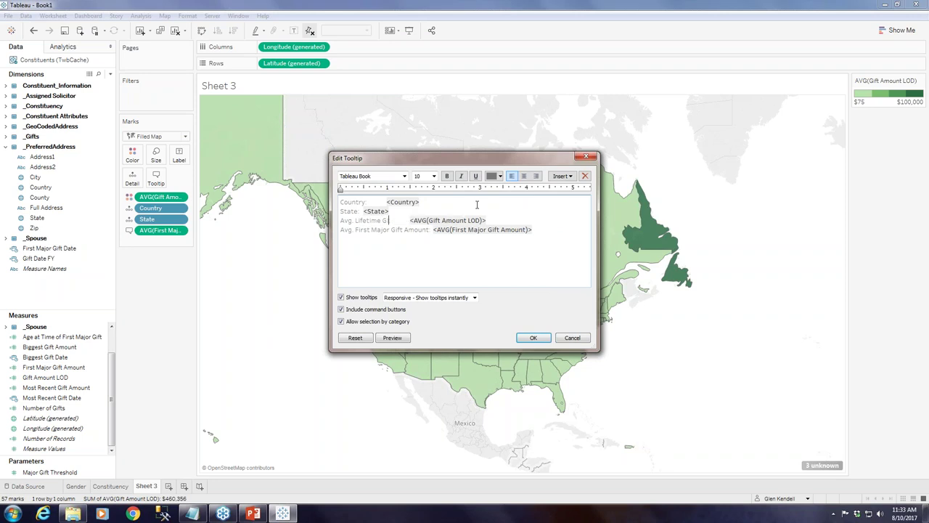
- Delete the Country line and the 'State:' label from the tooltip
{"action": "left_click", "coordinate": [436, 203]}
{"action": "key", "text": "BackSpace"}
{"action": "key", "text": "BackSpace"}
{"action": "key", "text": "BackSpace"}
{"action": "key", "text": "BackSpace"}
{"action": "key", "text": "BackSpace"}
{"action": "key", "text": "BackSpace"}
{"action": "key", "text": "BackSpace"}
{"action": "key", "text": "BackSpace"}
{"action": "key", "text": "BackSpace"}
{"action": "key", "text": "BackSpace"}
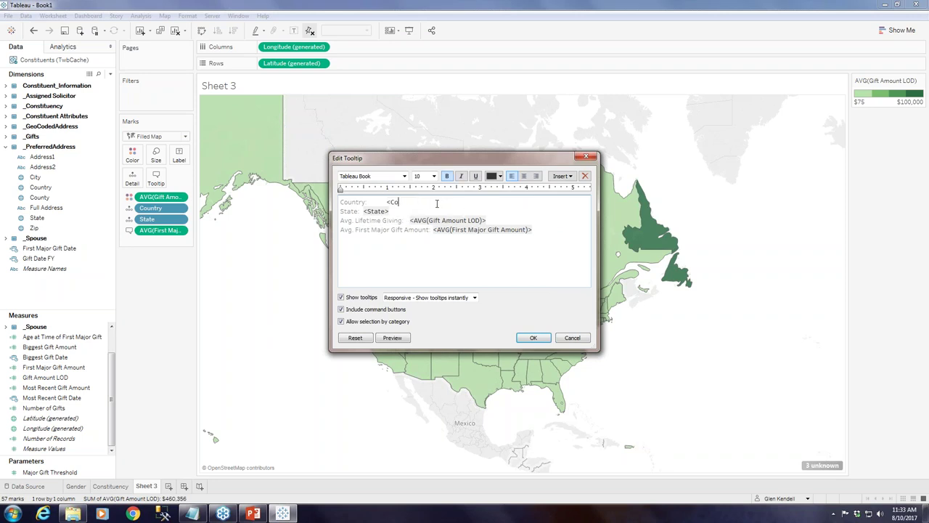
{"action": "key", "text": "Delete"}
{"action": "left_click", "coordinate": [366, 202]}
{"action": "key", "text": "BackSpace"}
{"action": "key", "text": "BackSpace"}
{"action": "key", "text": "BackSpace"}
{"action": "key", "text": "BackSpace"}
{"action": "key", "text": "BackSpace"}
{"action": "key", "text": "BackSpace"}
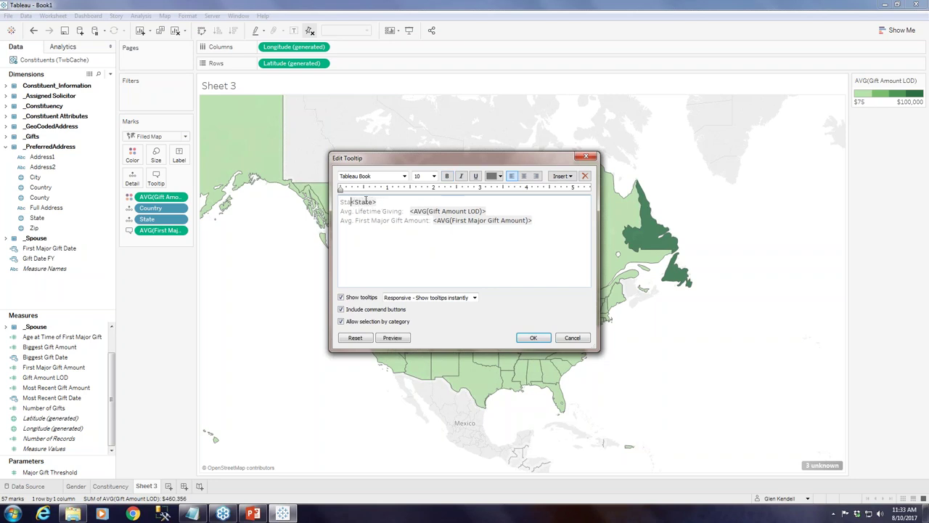
{"action": "key", "text": "BackSpace"}
- Set the state name to font size 14 and save the tooltip
{"action": "double_click", "coordinate": [365, 202]}
{"action": "left_click", "coordinate": [434, 177]}
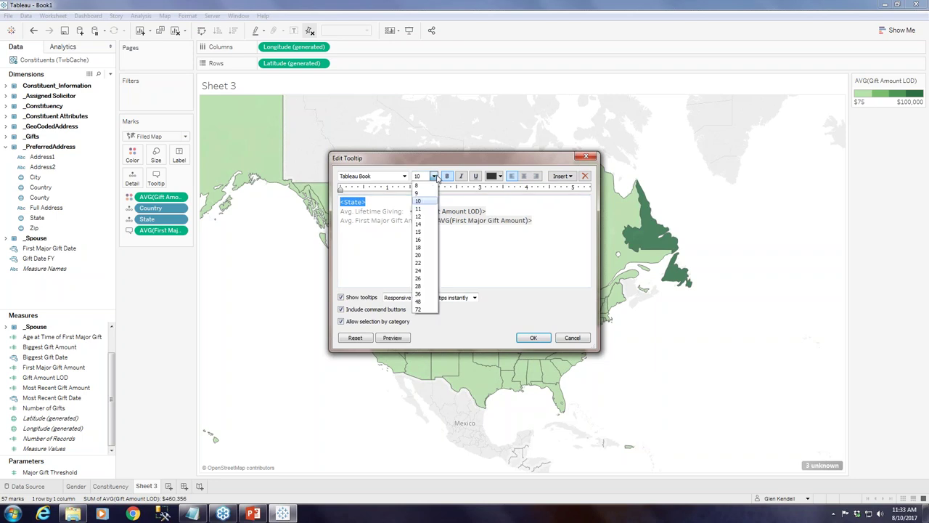
{"action": "left_click", "coordinate": [425, 225]}
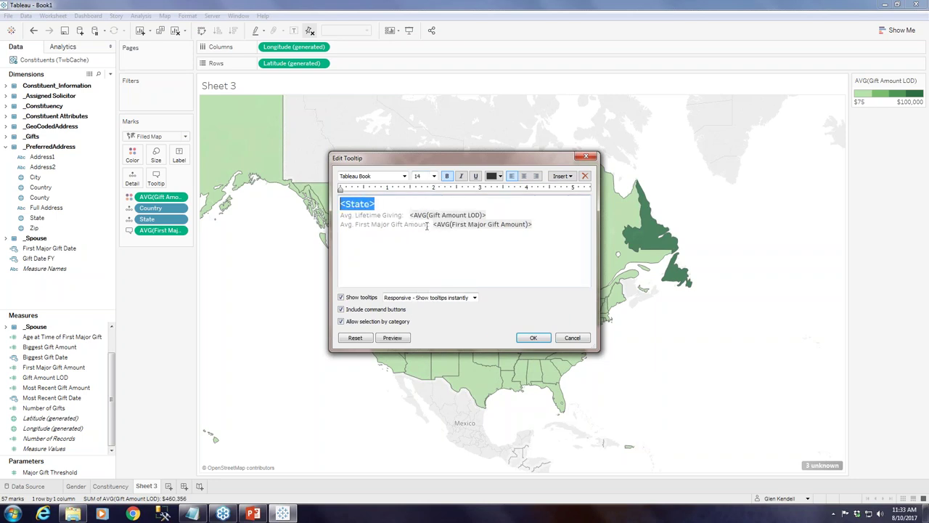
{"action": "left_click", "coordinate": [533, 339]}
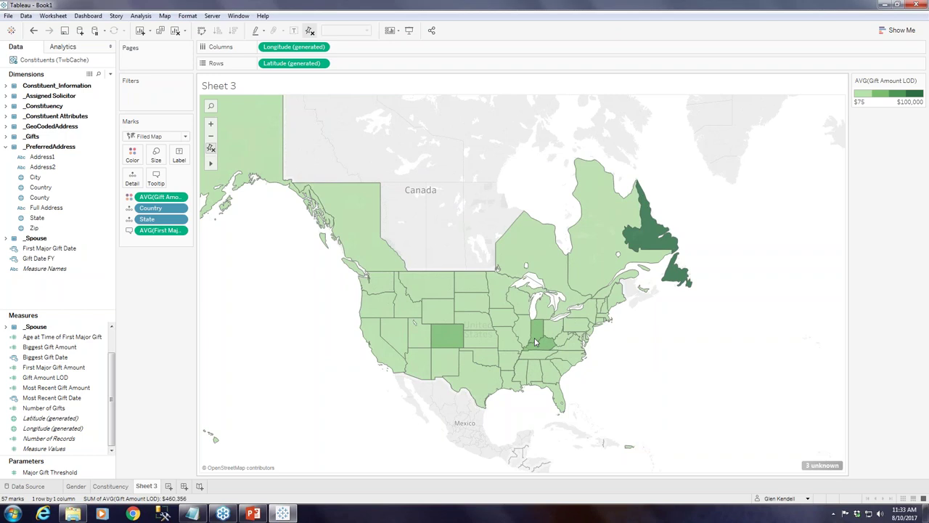
{"action": "mouse_move", "coordinate": [647, 239]}
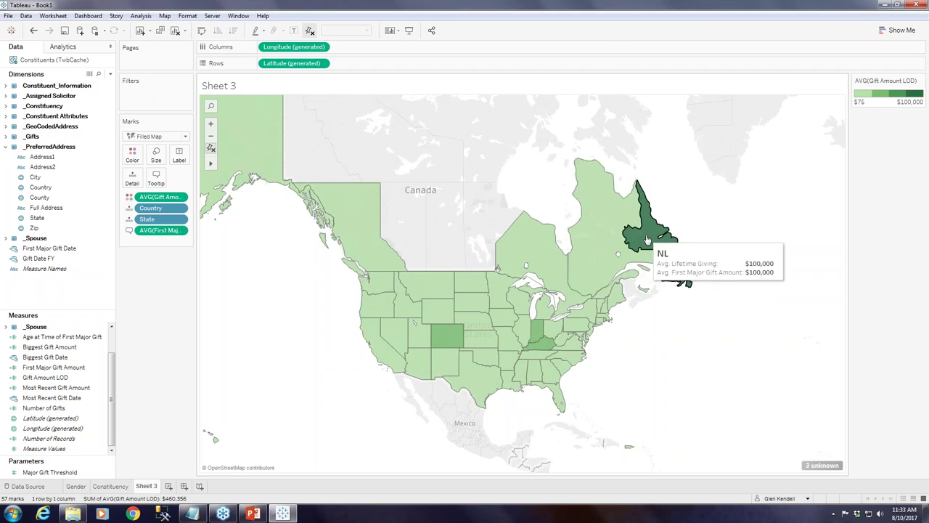
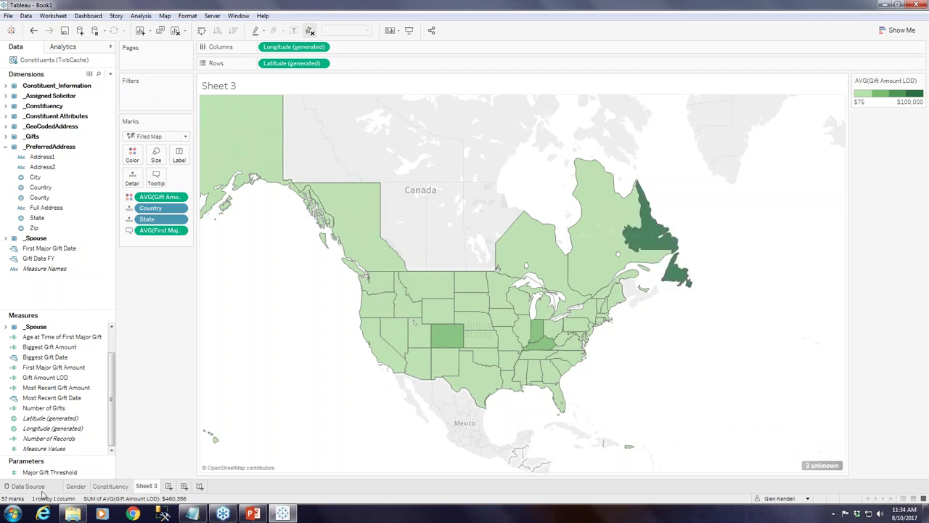
- After a look at the Constituency chart, rename Sheet 3 (the filled map) to 'Location'
{"action": "left_click", "coordinate": [111, 487]}
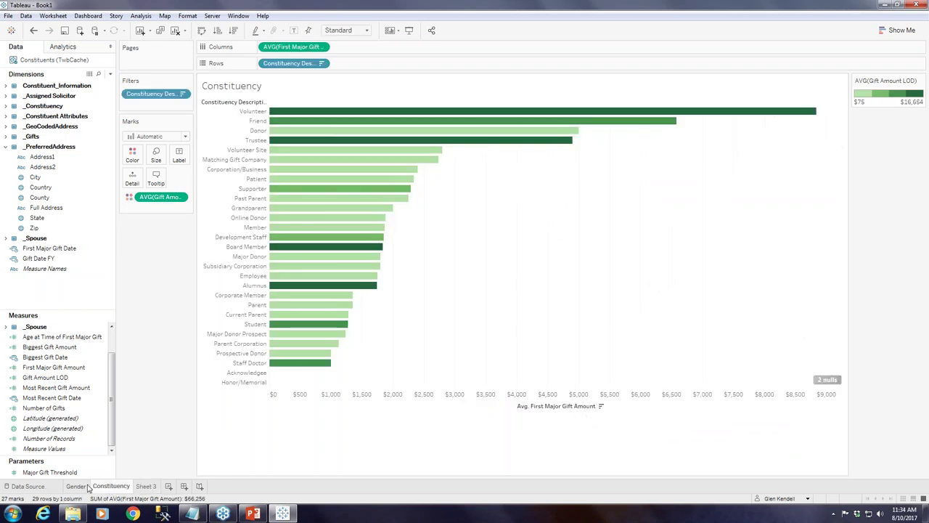
{"action": "mouse_move", "coordinate": [85, 489]}
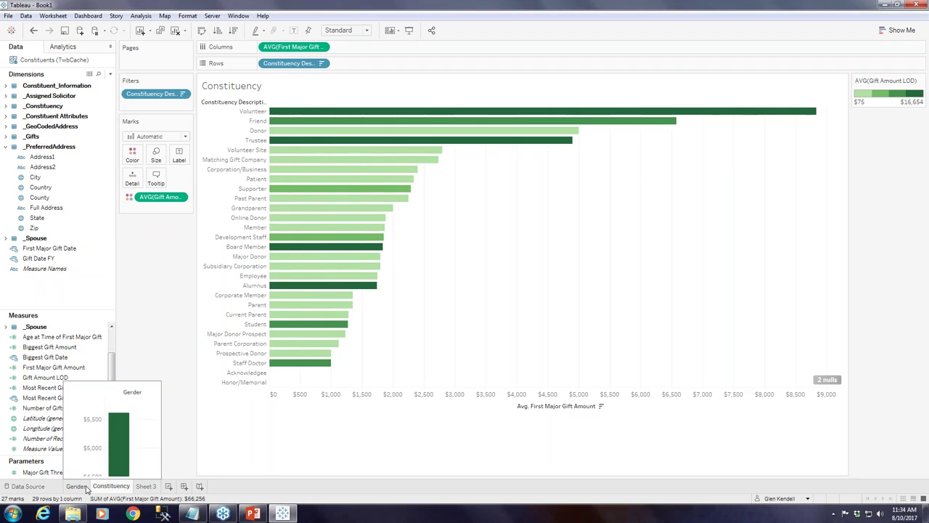
{"action": "left_click", "coordinate": [146, 487]}
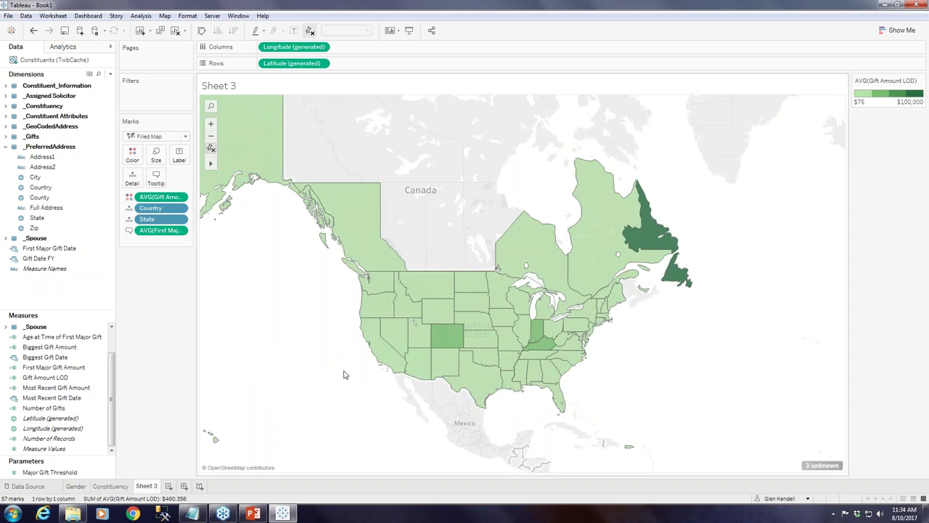
{"action": "double_click", "coordinate": [148, 486]}
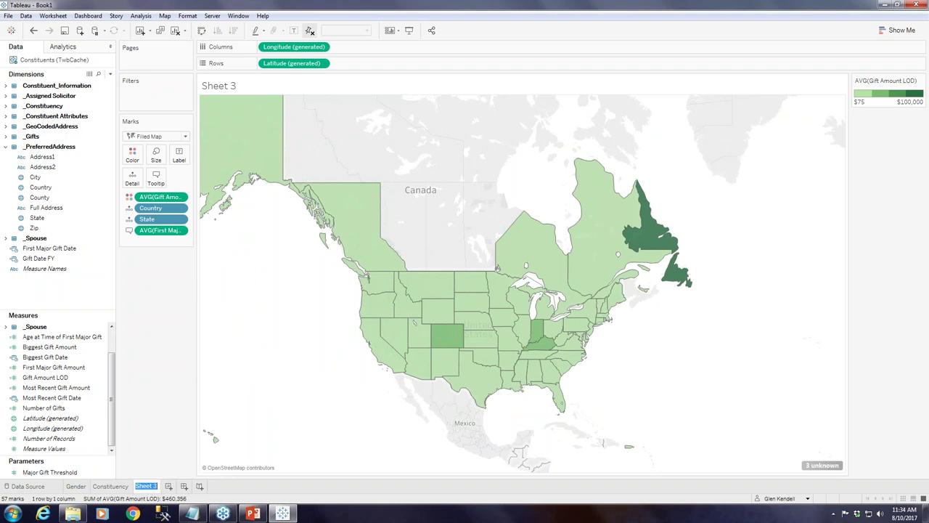
{"action": "type", "text": "Location"}
{"action": "key", "text": "Return"}
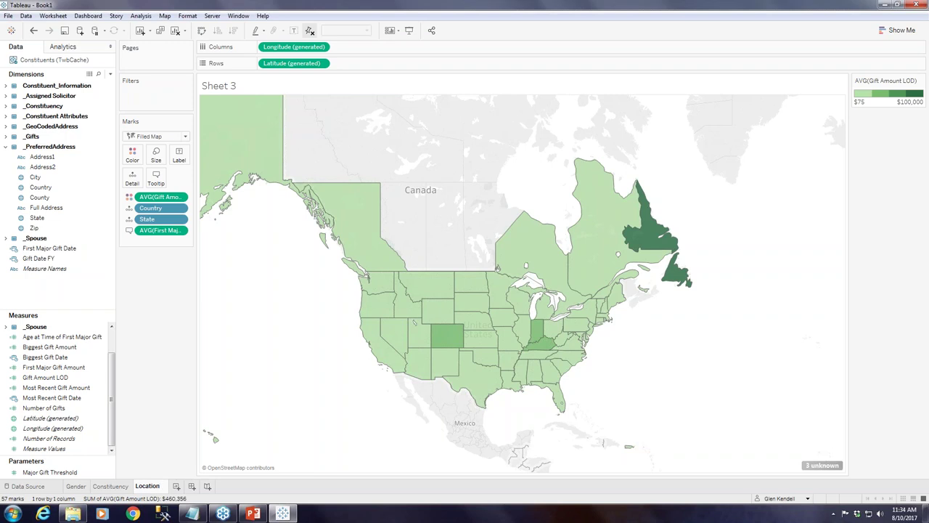
- Create a new worksheet and add Age at Time of First Major Gift to the view
{"action": "left_click", "coordinate": [177, 488]}
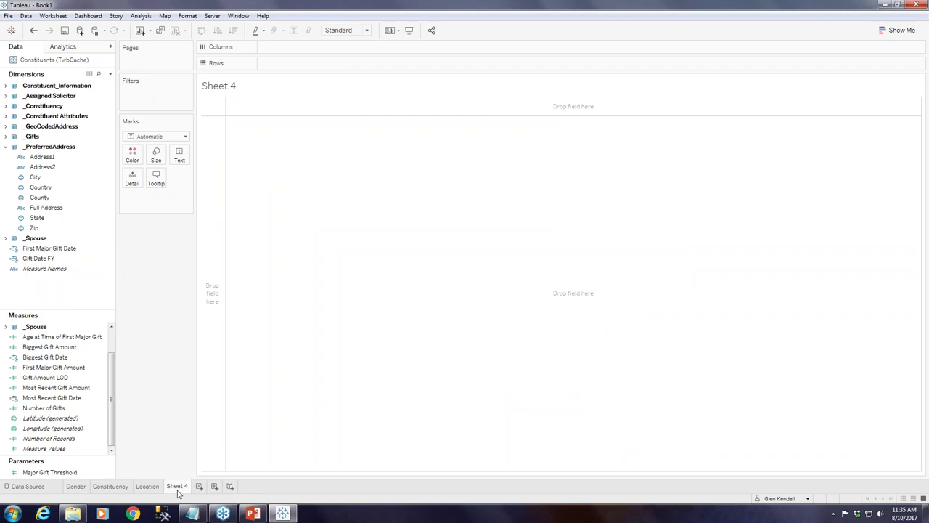
{"action": "left_click", "coordinate": [65, 336]}
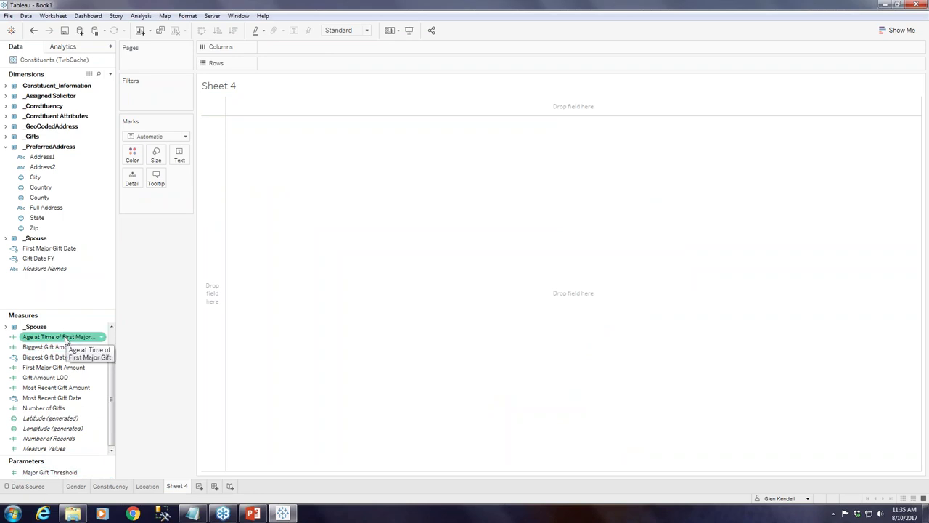
{"action": "left_click", "coordinate": [65, 336]}
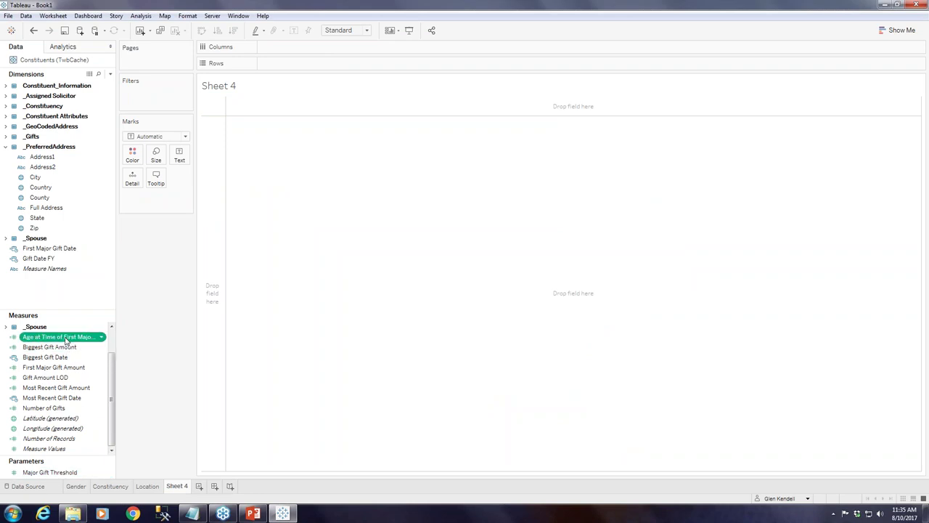
{"action": "double_click", "coordinate": [66, 336]}
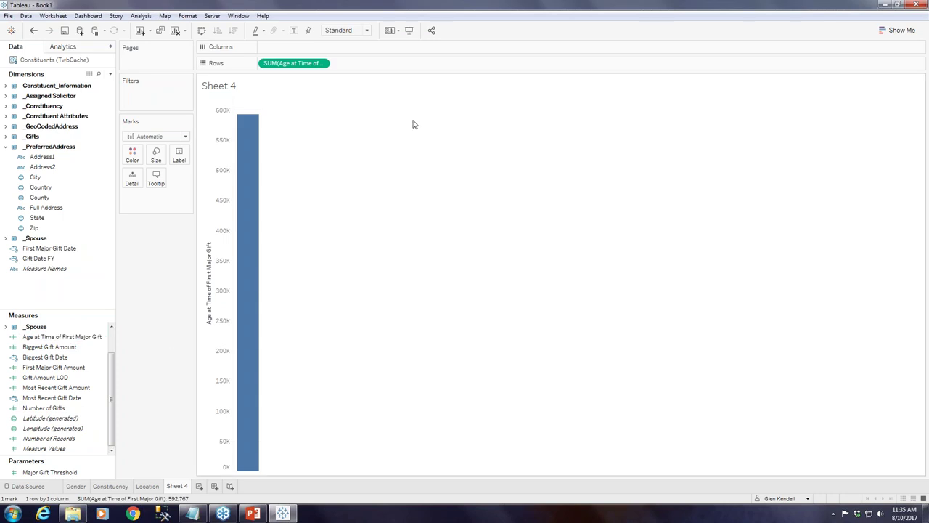
- Try switching the age field to Attribute, then undo that change
{"action": "left_click", "coordinate": [322, 64]}
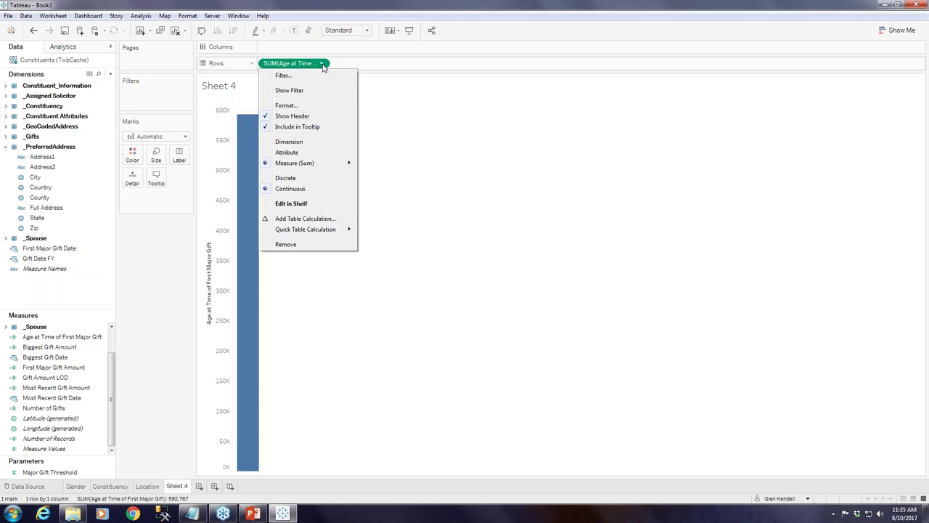
{"action": "left_click", "coordinate": [301, 152]}
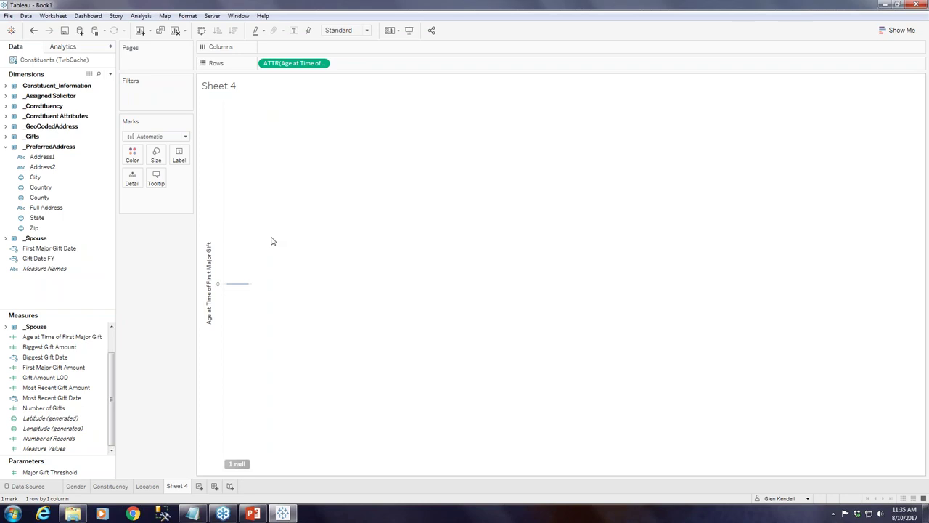
{"action": "mouse_move", "coordinate": [244, 283]}
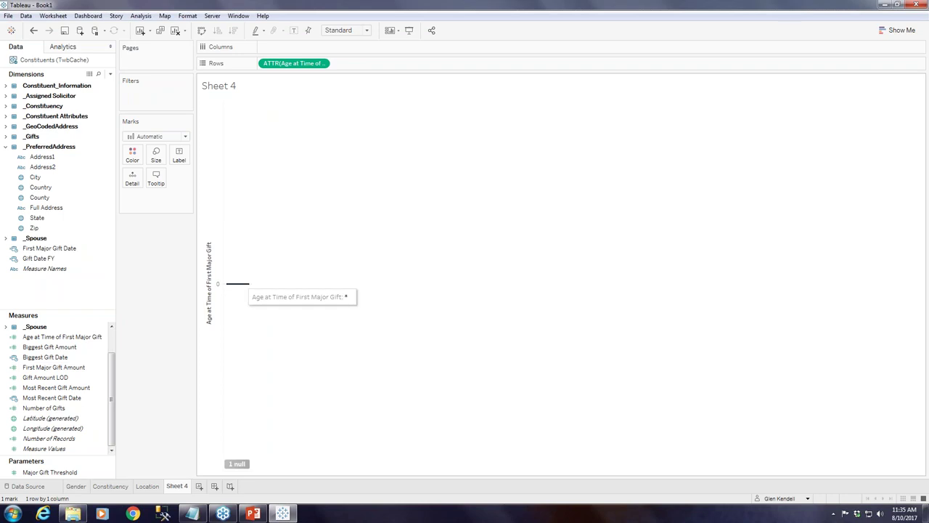
{"action": "left_click", "coordinate": [33, 31]}
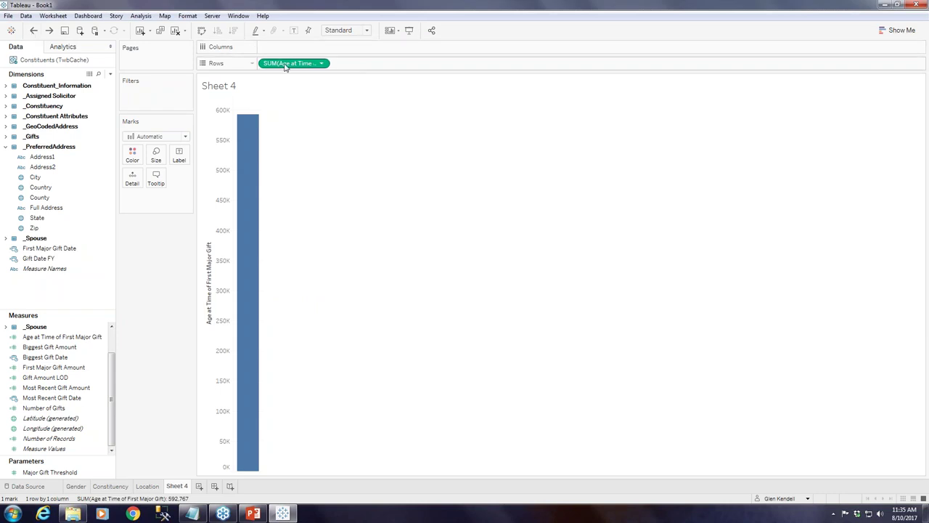
- Convert the Age at Time of First Major Gift pill on Rows to a dimension
{"action": "left_click", "coordinate": [322, 64]}
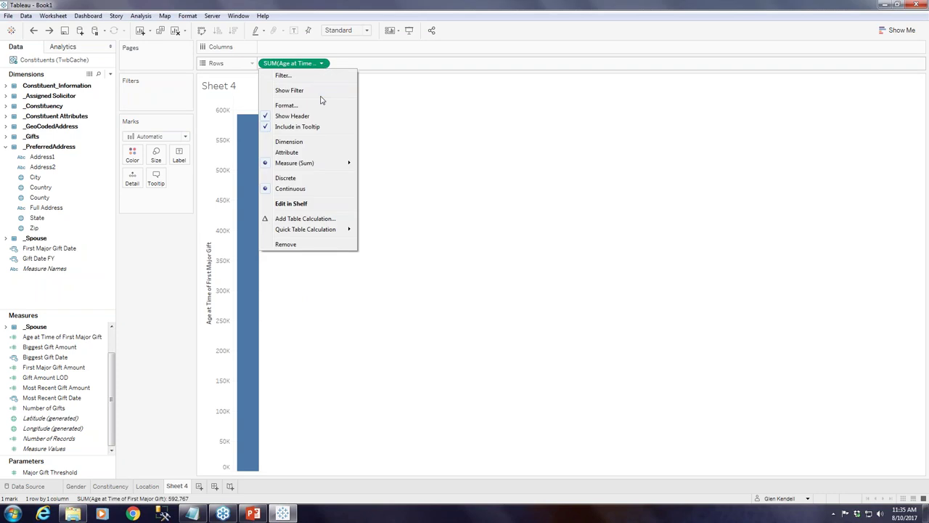
{"action": "left_click", "coordinate": [305, 143]}
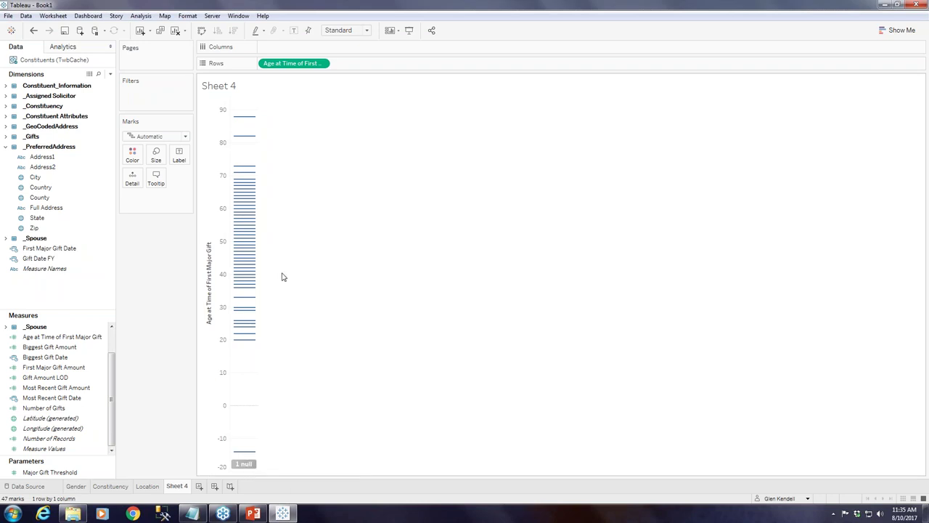
{"action": "left_click", "coordinate": [321, 64]}
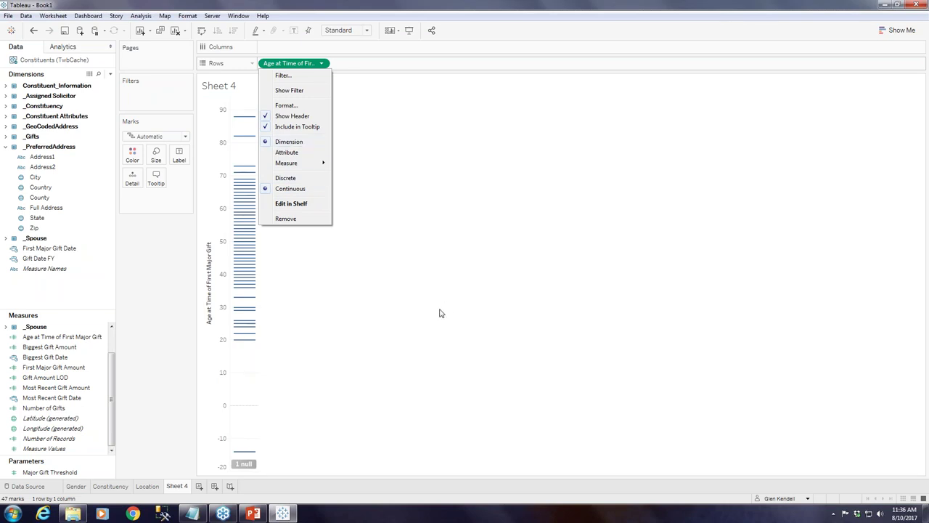
{"action": "left_click", "coordinate": [388, 292]}
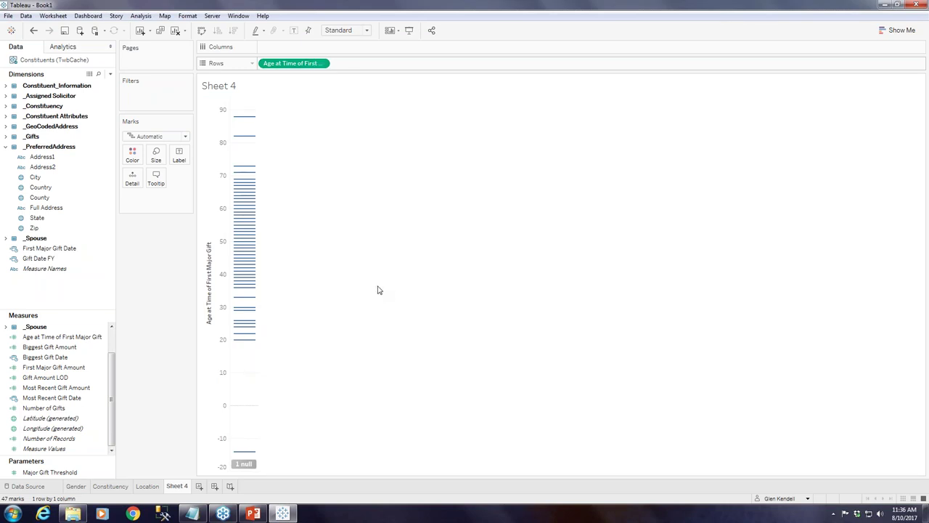
- Hide the null indicator and exclude the -14 age mark from the view
{"action": "right_click", "coordinate": [244, 465]}
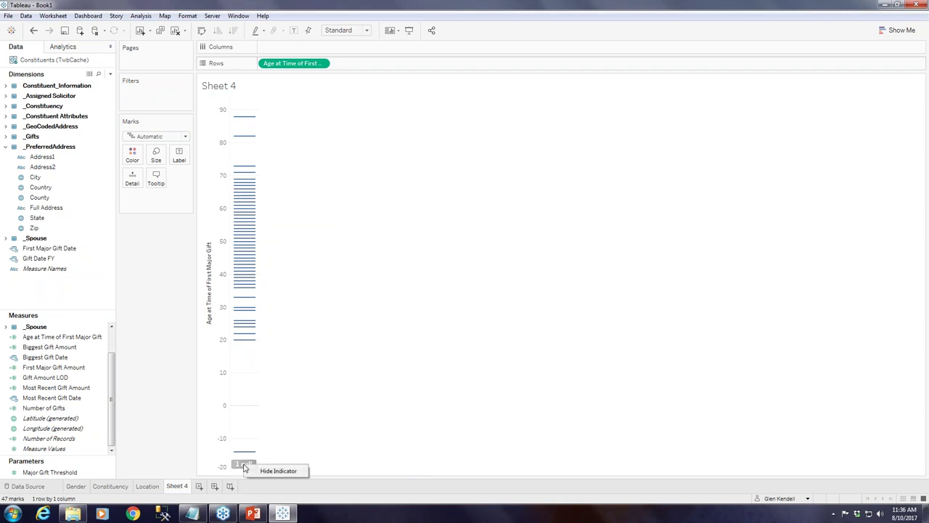
{"action": "left_click", "coordinate": [285, 471]}
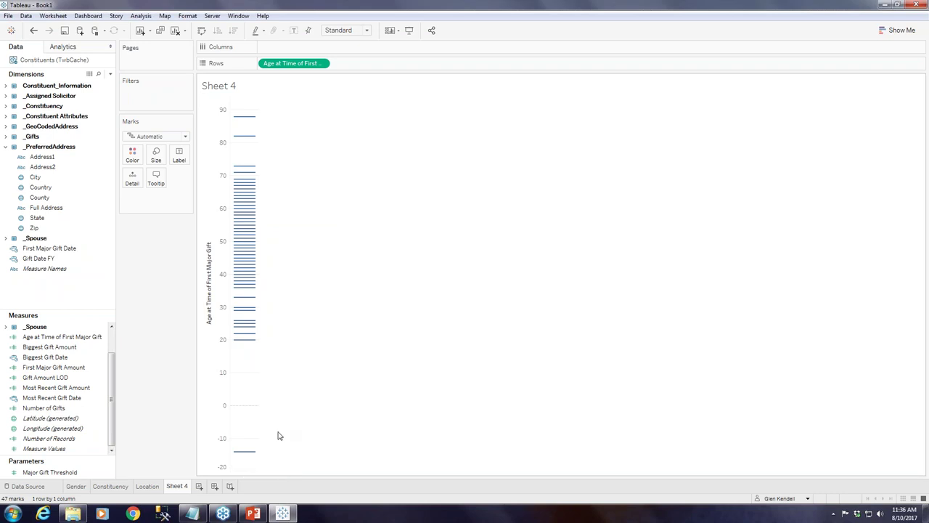
{"action": "mouse_move", "coordinate": [250, 456]}
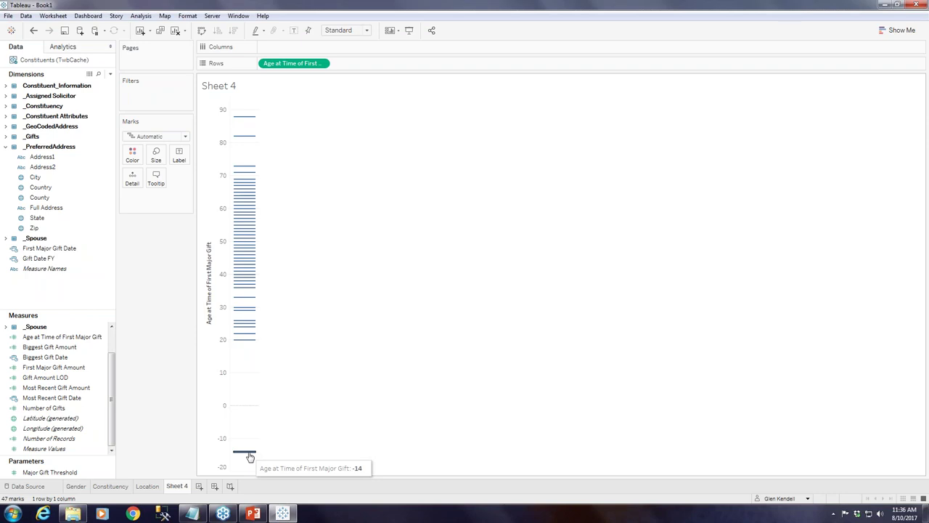
{"action": "right_click", "coordinate": [250, 453]}
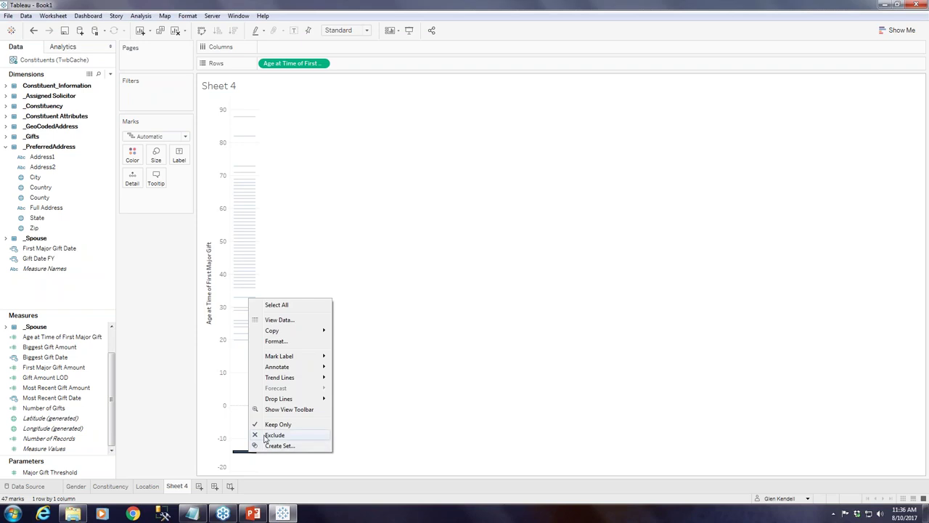
{"action": "left_click", "coordinate": [274, 435]}
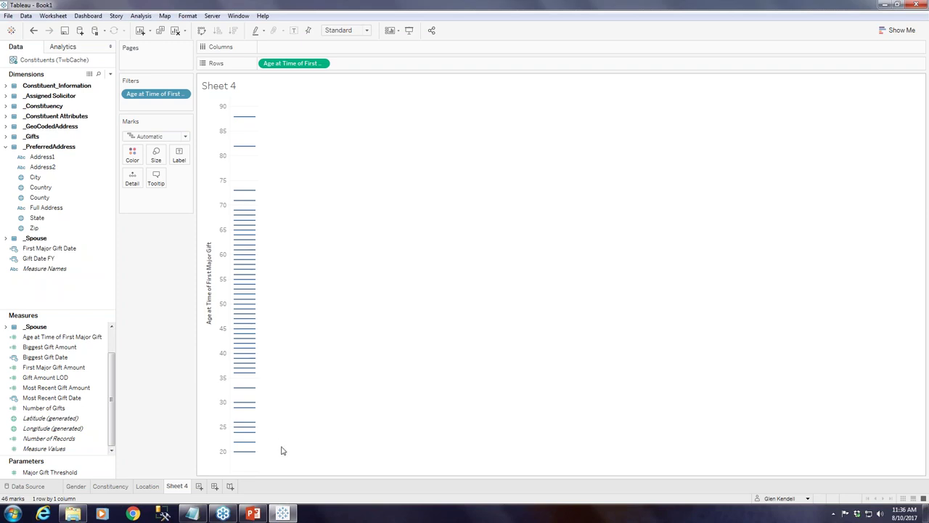
- Put First Major Gift Amount on Columns and aggregate it as Average, forming a line by age
{"action": "mouse_move", "coordinate": [266, 119]}
{"action": "left_click_drag", "start_coordinate": [54, 366], "coordinate": [337, 45]}
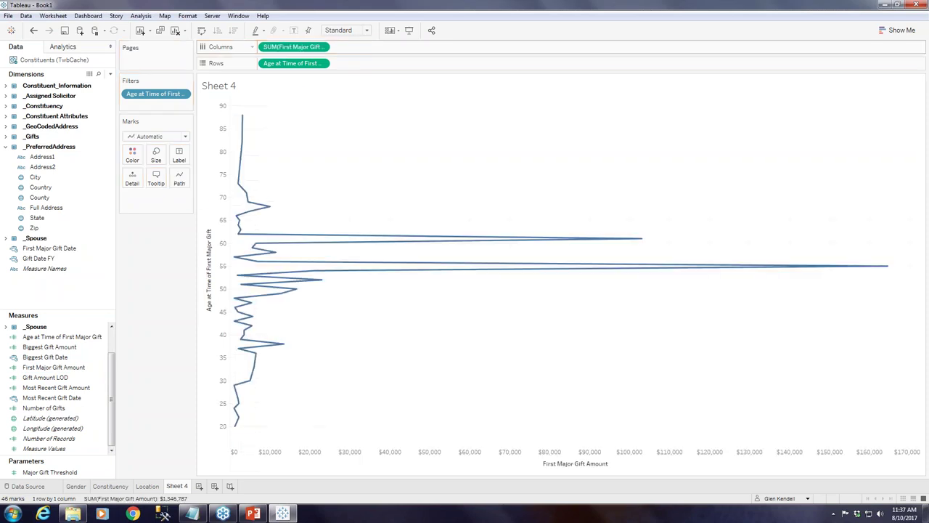
{"action": "left_click", "coordinate": [322, 47]}
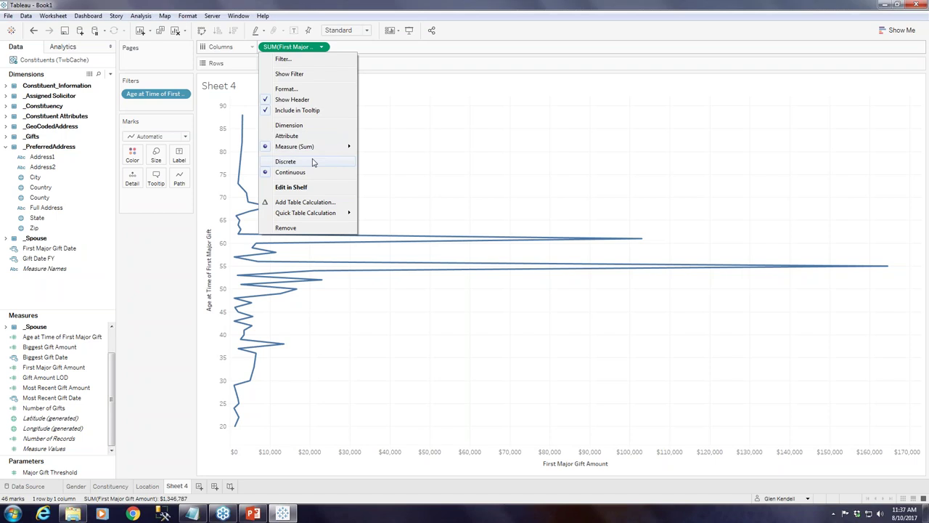
{"action": "mouse_move", "coordinate": [315, 148]}
{"action": "key", "text": "Escape"}
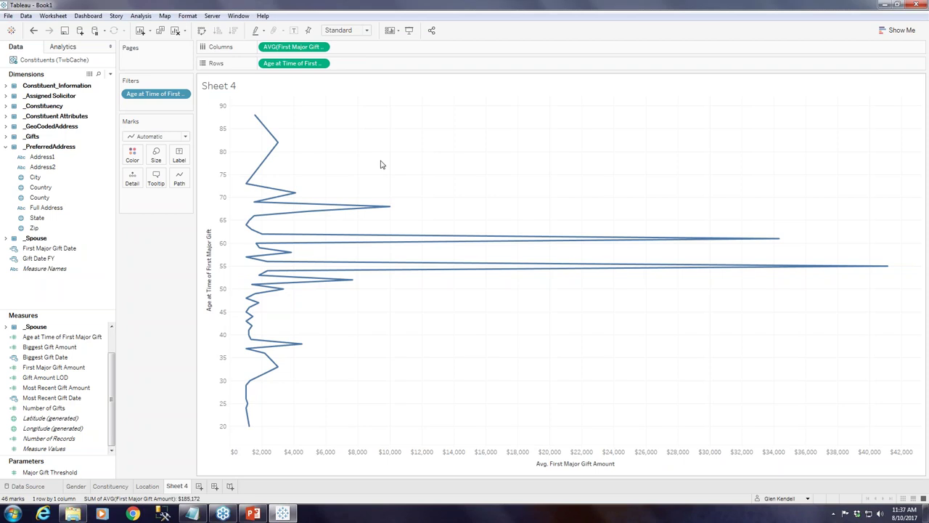
{"action": "mouse_move", "coordinate": [270, 158]}
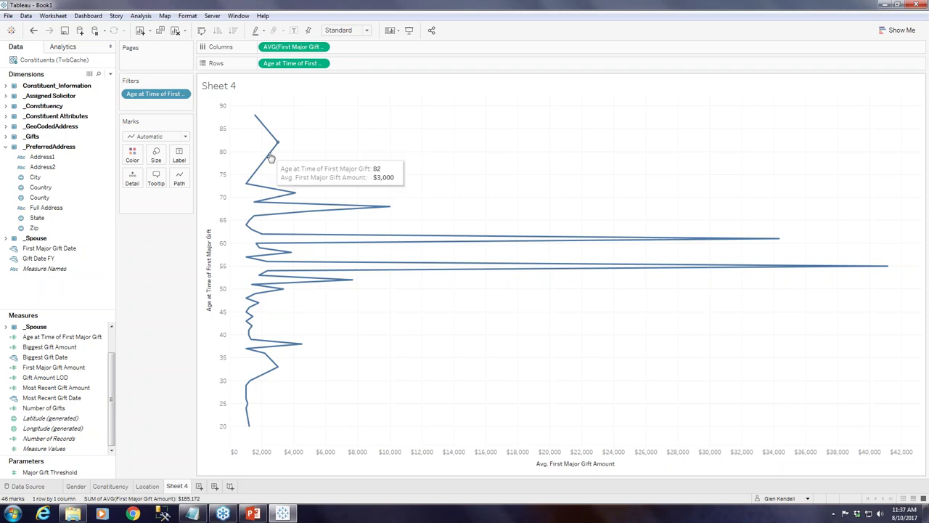
- Switch the marks to circles and colour them by Gift Amount LOD
{"action": "left_click", "coordinate": [180, 137]}
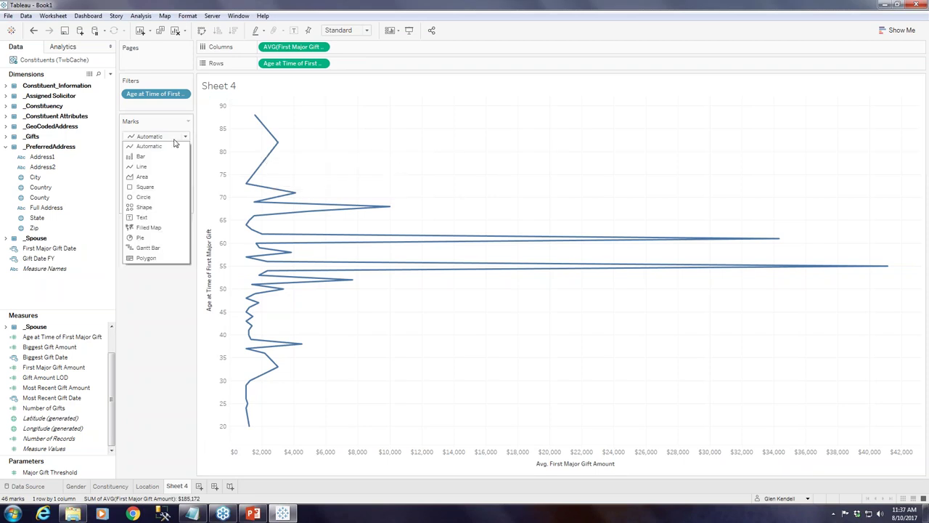
{"action": "left_click", "coordinate": [140, 199]}
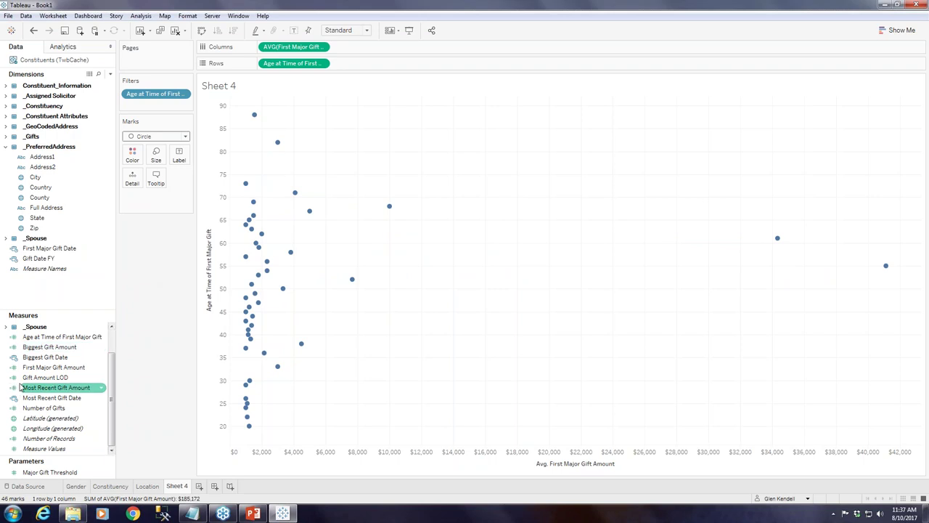
{"action": "left_click_drag", "start_coordinate": [45, 384], "coordinate": [132, 153]}
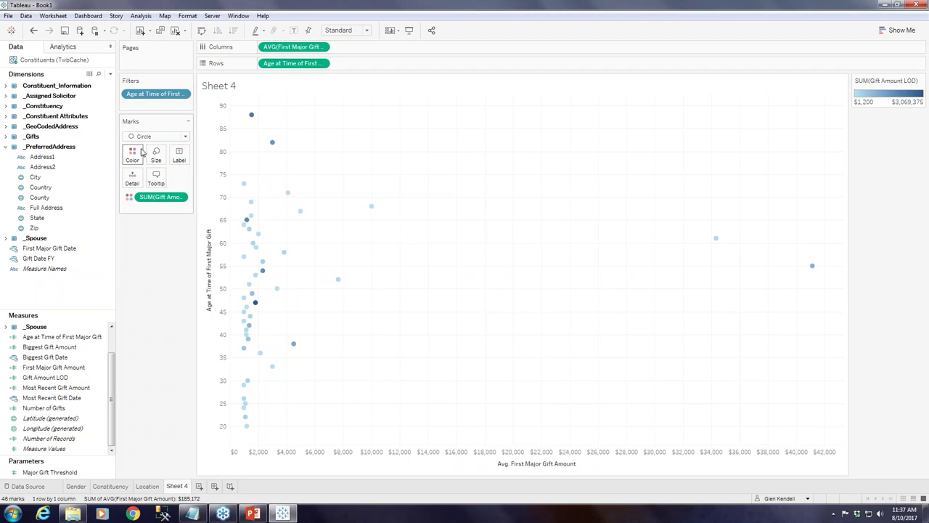
- Look over the tooltip text, then open the Gift Amount LOD colour pill's menu
{"action": "left_click", "coordinate": [157, 177]}
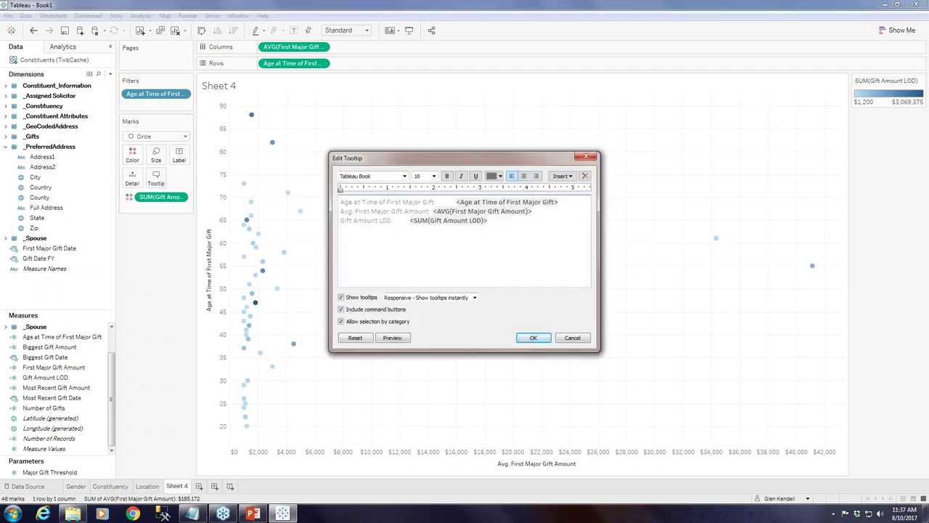
{"action": "left_click", "coordinate": [392, 220]}
{"action": "left_click", "coordinate": [585, 156]}
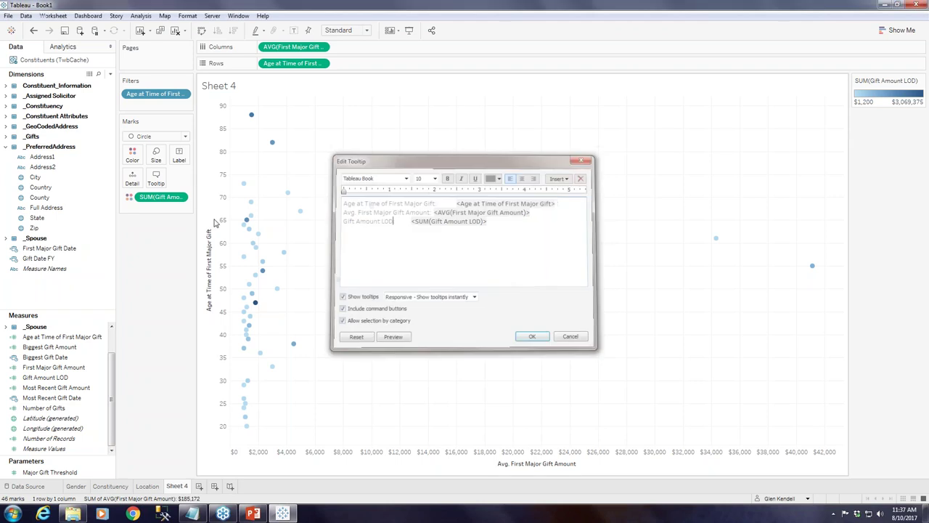
{"action": "left_click", "coordinate": [180, 196]}
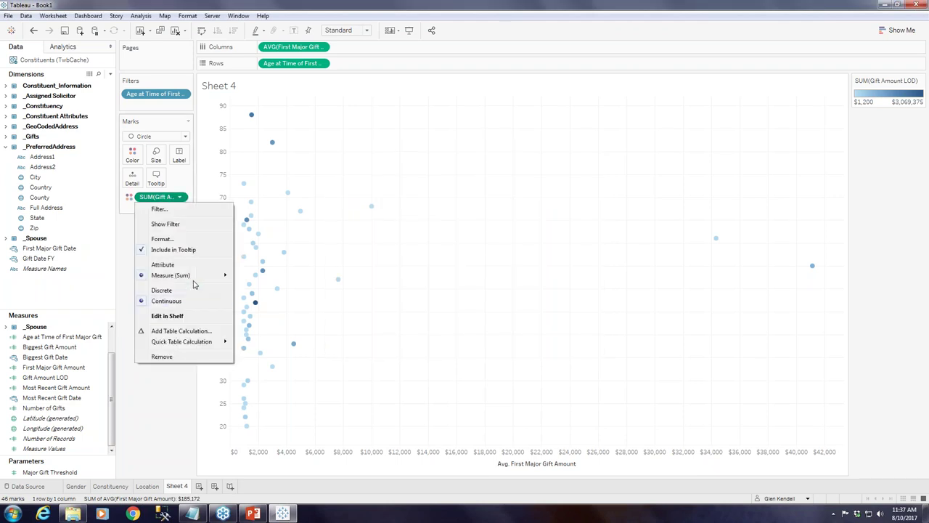
- Aggregate the colour field as Average and relabel the tooltip line 'Avg. Lifetime Giving:'
{"action": "mouse_move", "coordinate": [193, 279]}
{"action": "left_click", "coordinate": [257, 287]}
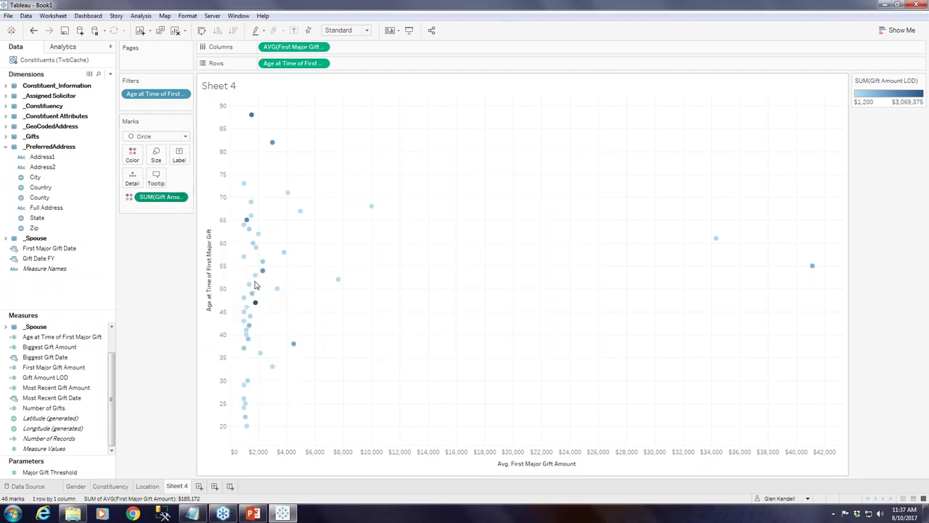
{"action": "left_click", "coordinate": [156, 177]}
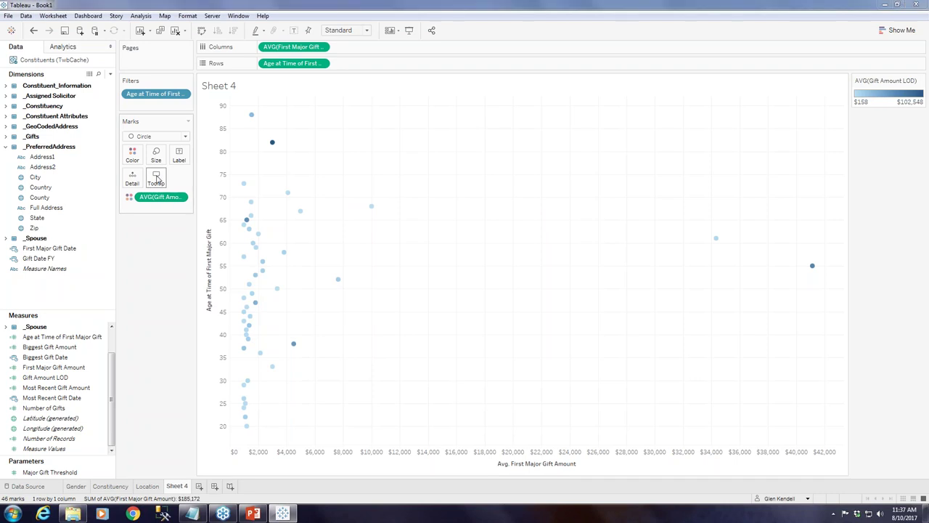
{"action": "left_click", "coordinate": [408, 210]}
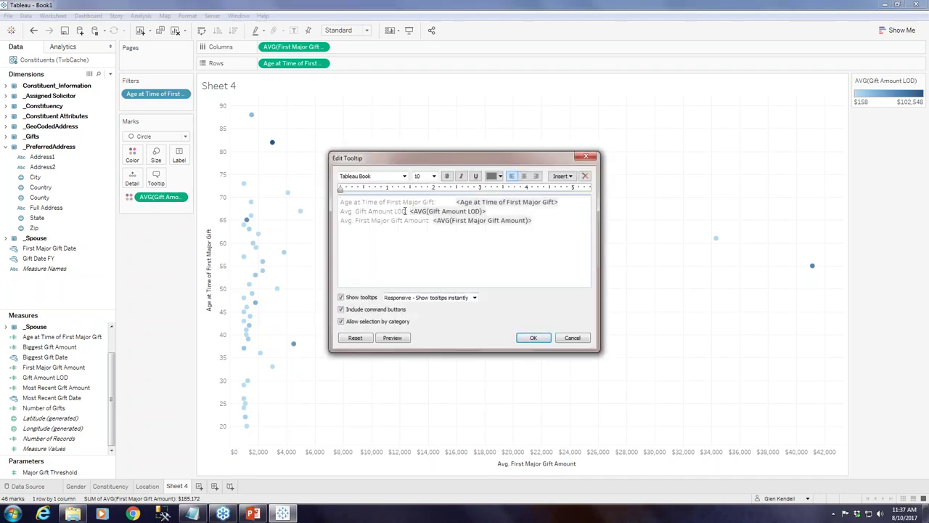
{"action": "key", "text": "BackSpace"}
{"action": "key", "text": "BackSpace"}
{"action": "key", "text": "BackSpace"}
{"action": "key", "text": "BackSpace"}
{"action": "key", "text": "BackSpace"}
{"action": "key", "text": "BackSpace"}
{"action": "key", "text": "BackSpace"}
{"action": "key", "text": "BackSpace"}
{"action": "key", "text": "BackSpace"}
{"action": "key", "text": "BackSpace"}
{"action": "key", "text": "BackSpace"}
{"action": "key", "text": "BackSpace"}
{"action": "key", "text": "BackSpace"}
{"action": "key", "text": "BackSpace"}
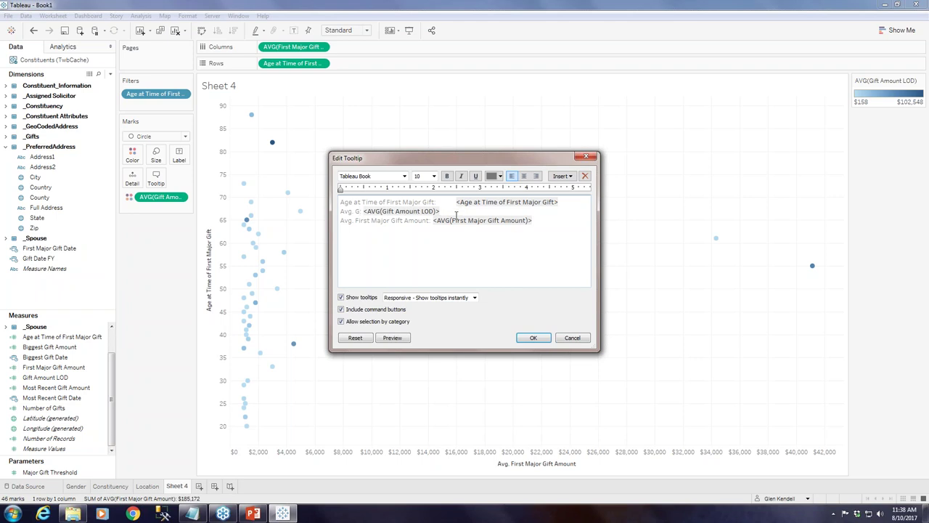
{"action": "key", "text": "BackSpace"}
{"action": "type", "text": "Lifetime:"}
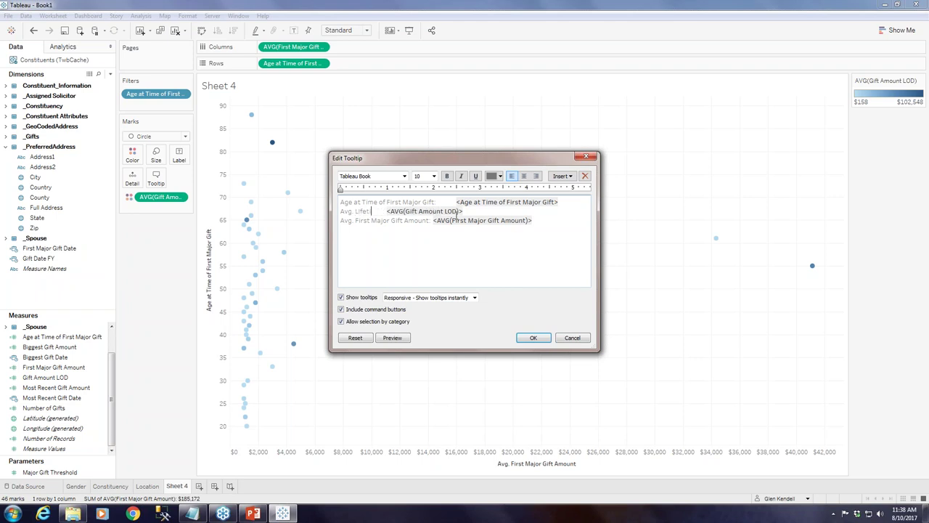
{"action": "key", "text": "Left"}
{"action": "key", "text": "Left"}
{"action": "type", "text": "Giving"}
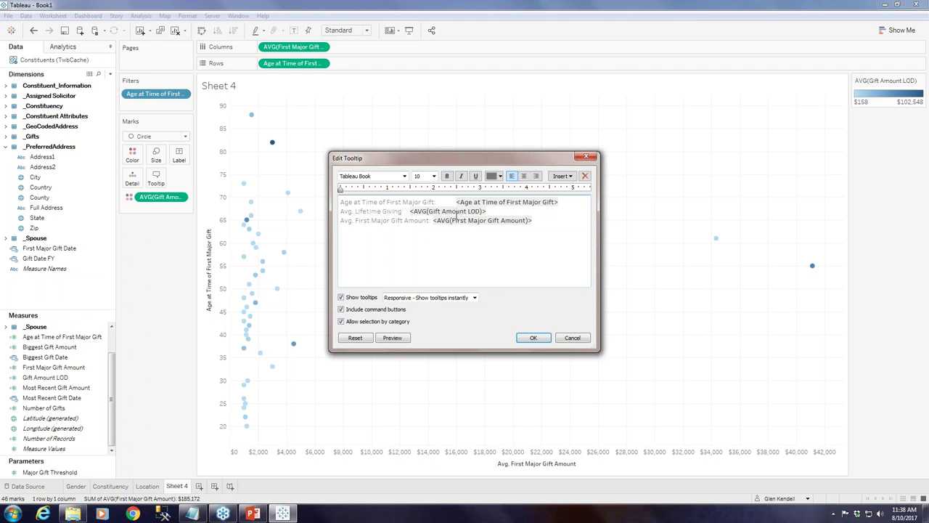
{"action": "left_click", "coordinate": [533, 338]}
- Colour the marks with the Green palette, stepped into 4 steps
{"action": "left_click", "coordinate": [133, 155]}
{"action": "left_click", "coordinate": [167, 186]}
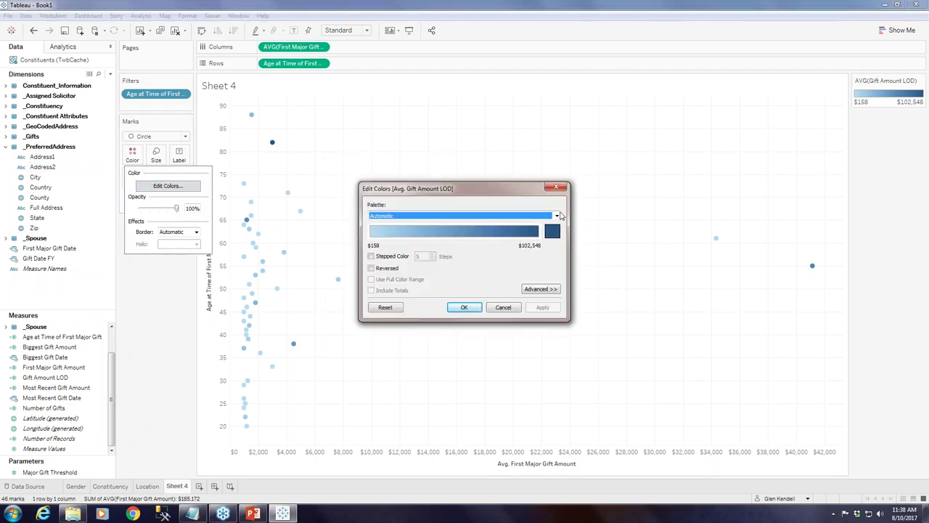
{"action": "left_click", "coordinate": [557, 216]}
{"action": "left_click", "coordinate": [421, 247]}
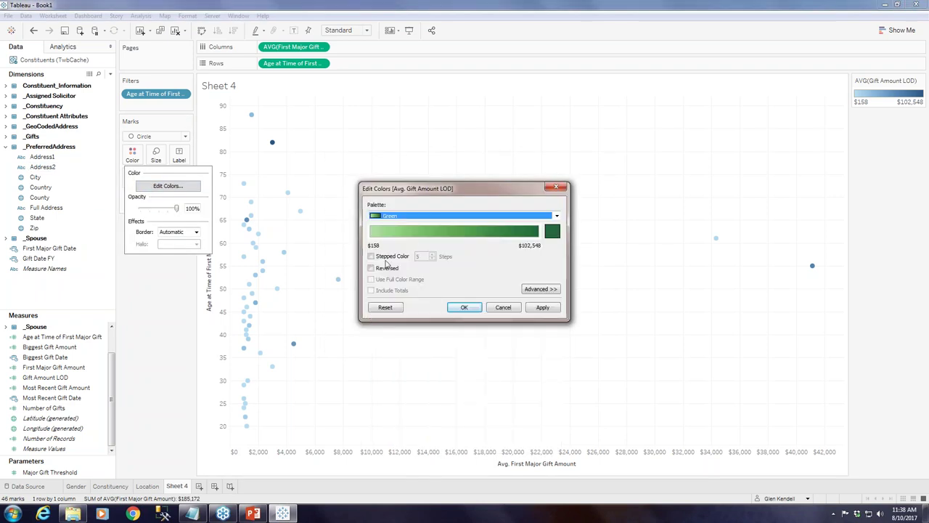
{"action": "left_click", "coordinate": [371, 256]}
{"action": "left_click", "coordinate": [432, 258]}
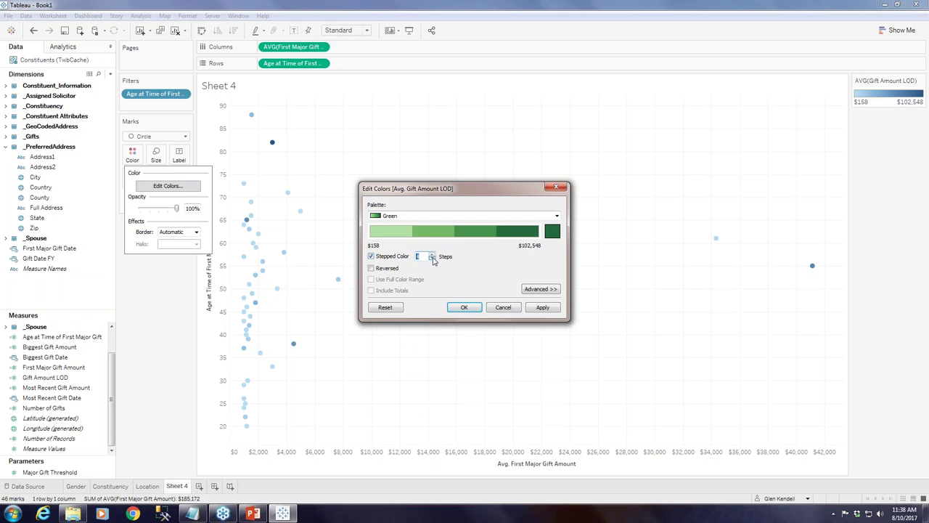
{"action": "left_click", "coordinate": [535, 308]}
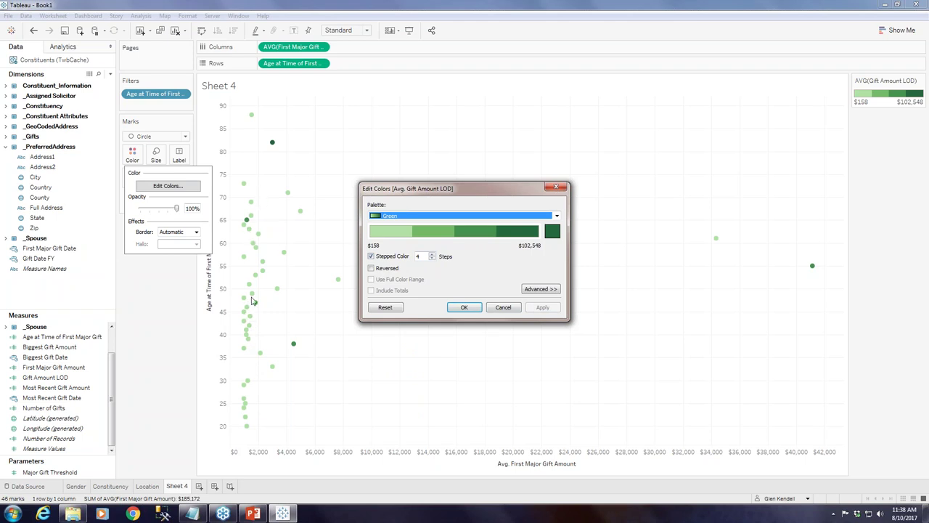
{"action": "left_click", "coordinate": [466, 309]}
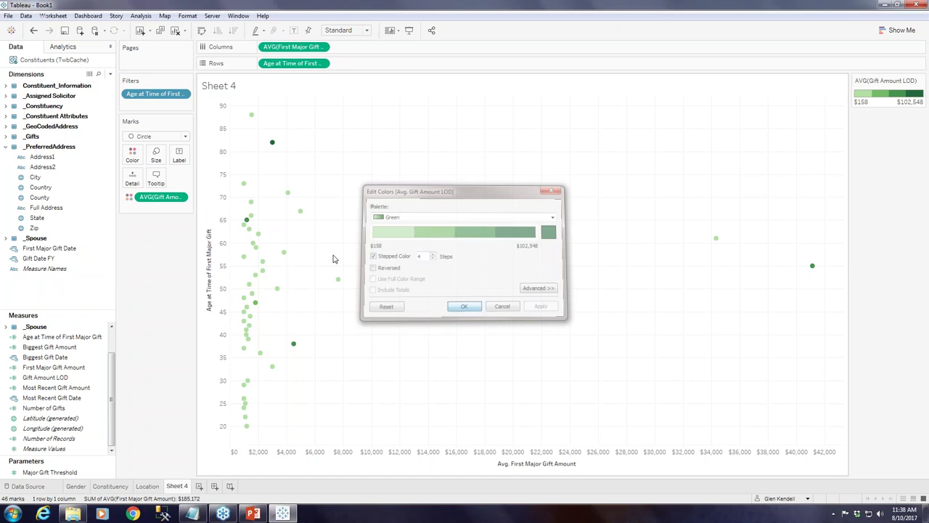
- Enlarge the scatter plot circles with the Size slider
{"action": "left_click", "coordinate": [155, 155]}
{"action": "left_click_drag", "start_coordinate": [178, 180], "coordinate": [180, 180]}
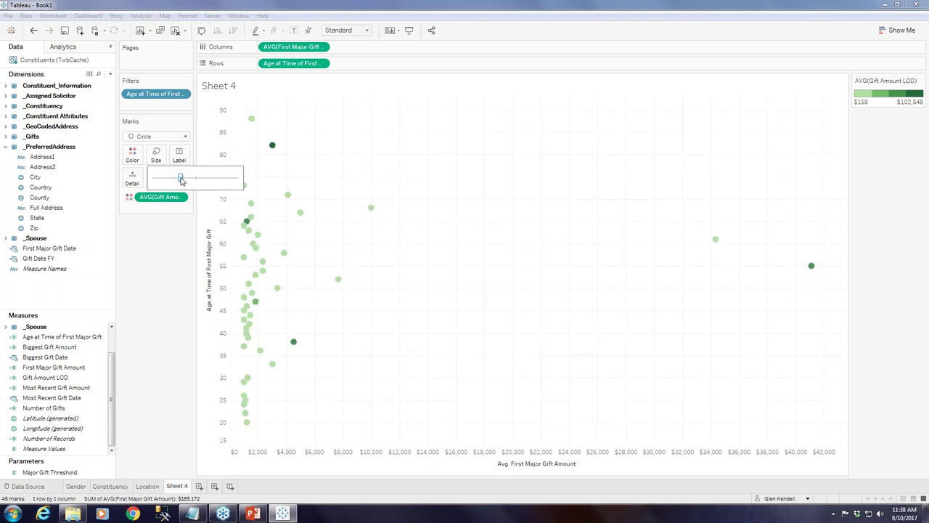
{"action": "left_click", "coordinate": [172, 253]}
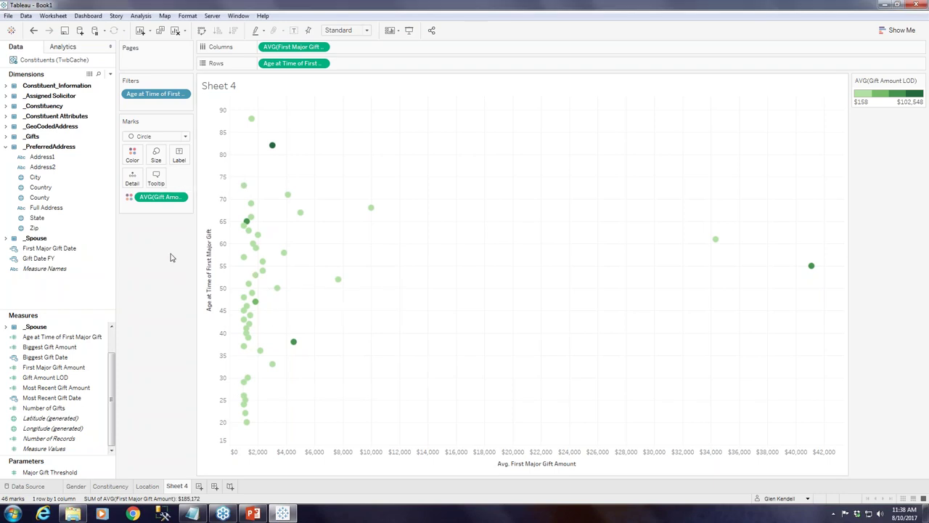
- Give every circle a black border
{"action": "left_click", "coordinate": [131, 154]}
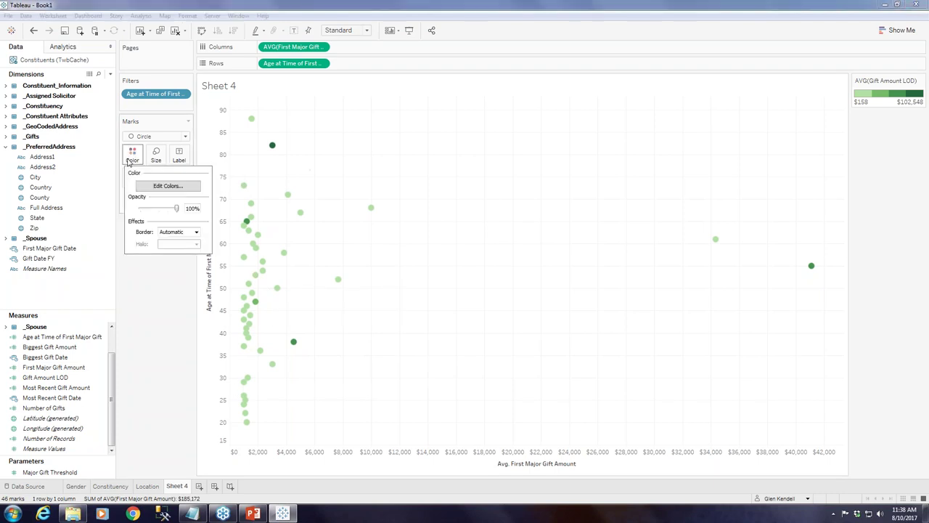
{"action": "left_click", "coordinate": [196, 232]}
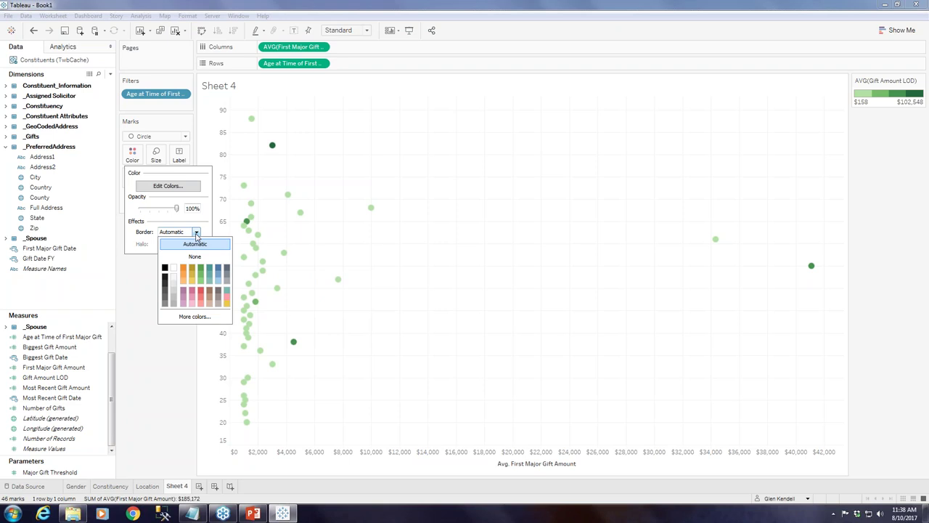
{"action": "left_click", "coordinate": [165, 269]}
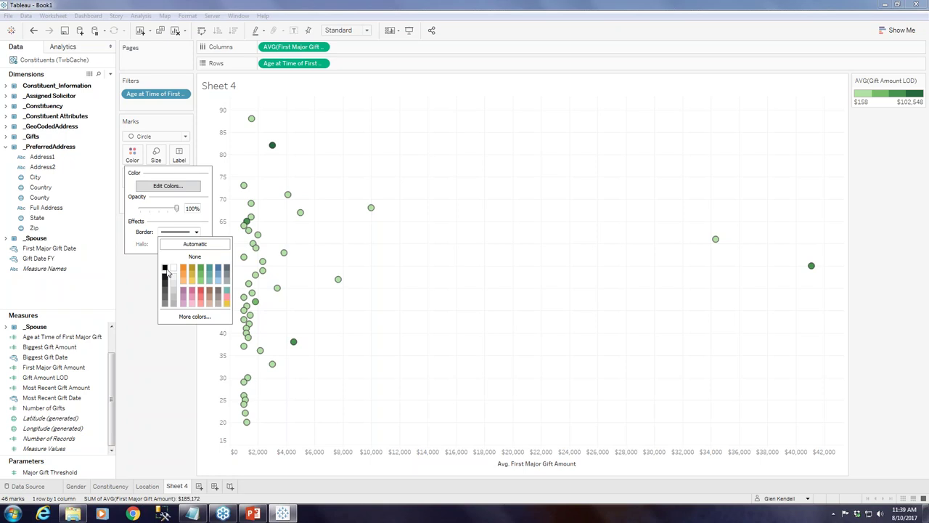
{"action": "left_click", "coordinate": [149, 275]}
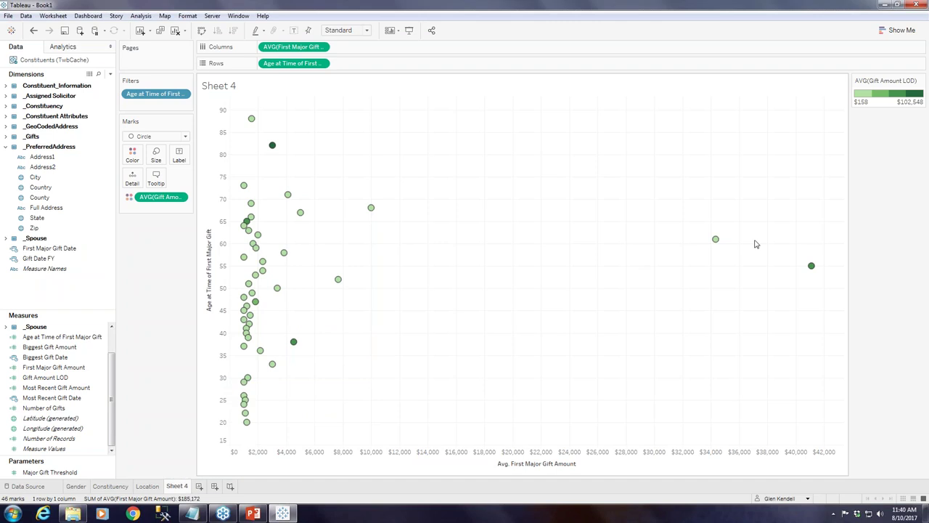
{"action": "mouse_move", "coordinate": [813, 266]}
{"action": "mouse_move", "coordinate": [274, 154]}
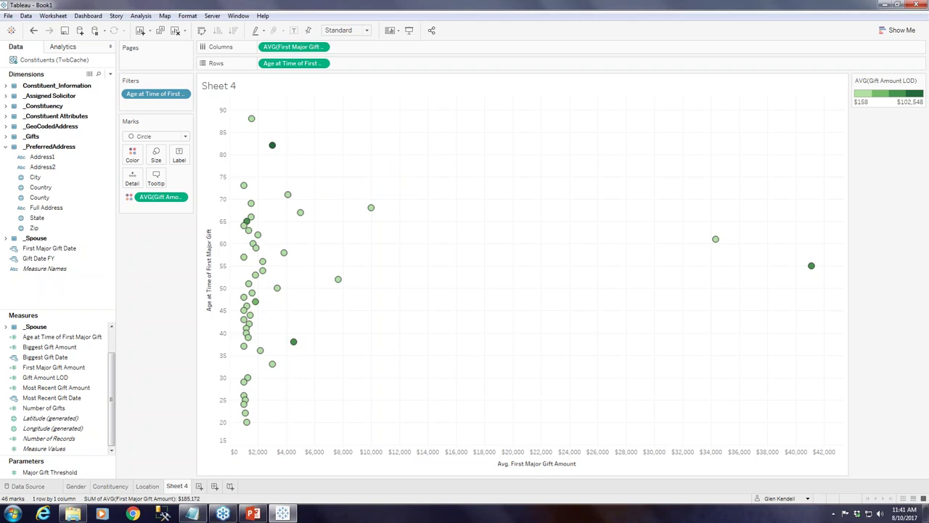
- Rename Sheet 4 to 'Age'
{"action": "double_click", "coordinate": [182, 488]}
{"action": "type", "text": "Age"}
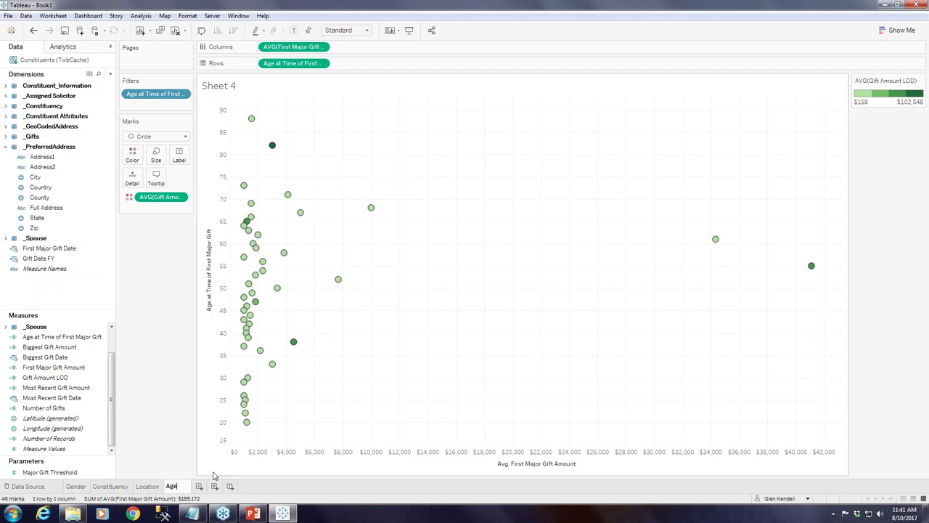
{"action": "key", "text": "Return"}
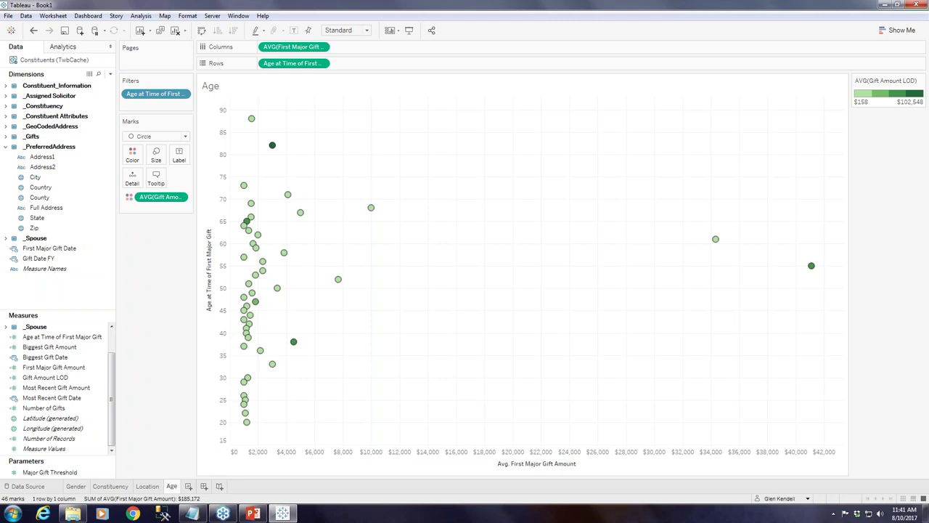
- Review the Location, Constituency and Gender sheets, then return to Age
{"action": "left_click", "coordinate": [148, 485]}
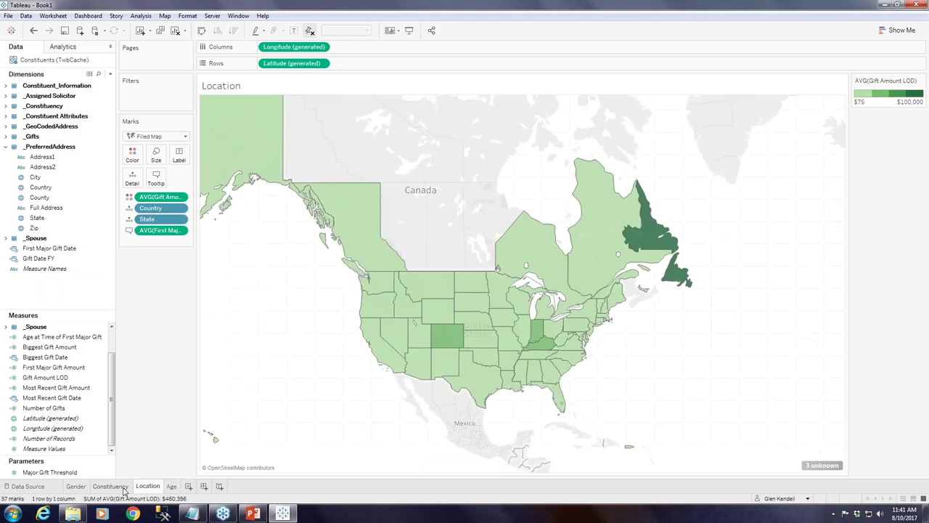
{"action": "left_click", "coordinate": [110, 486]}
{"action": "left_click", "coordinate": [77, 486]}
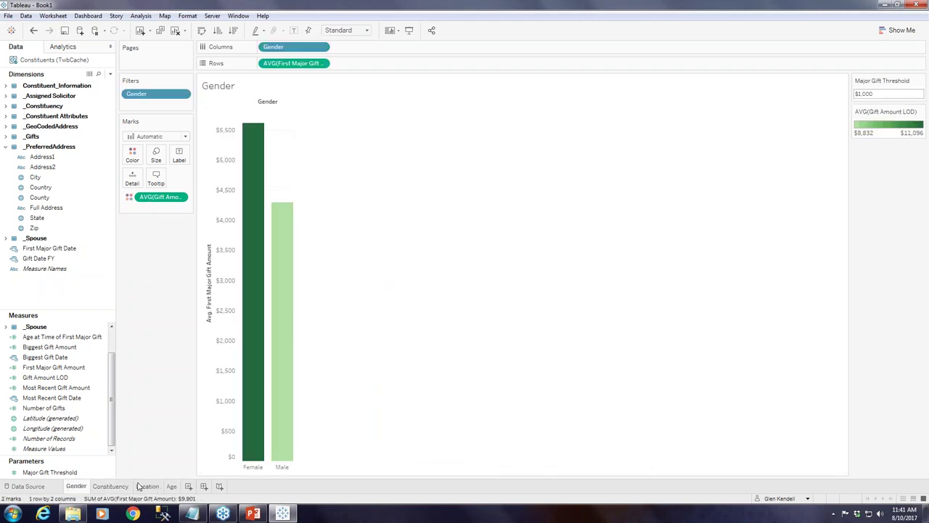
{"action": "left_click", "coordinate": [172, 487]}
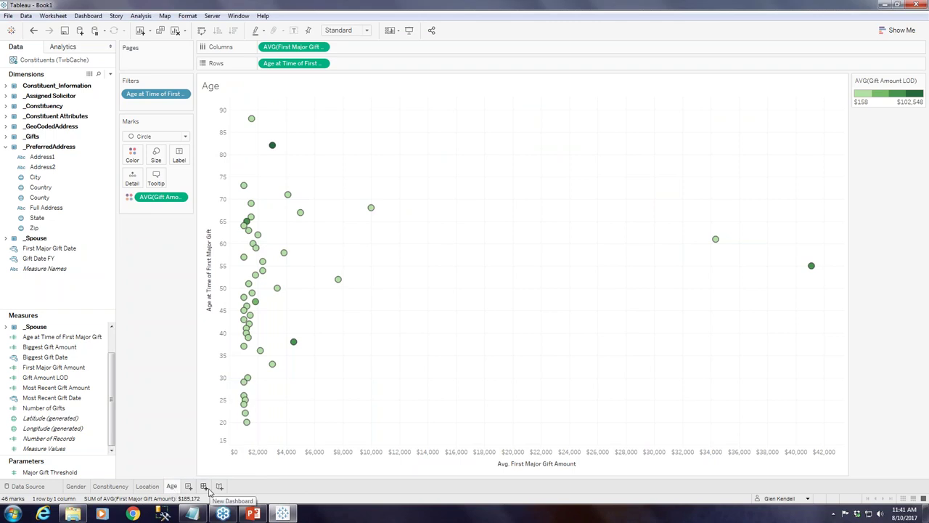
- Start a new dashboard, place the Location map on it and remove its colour legend
{"action": "left_click", "coordinate": [206, 488]}
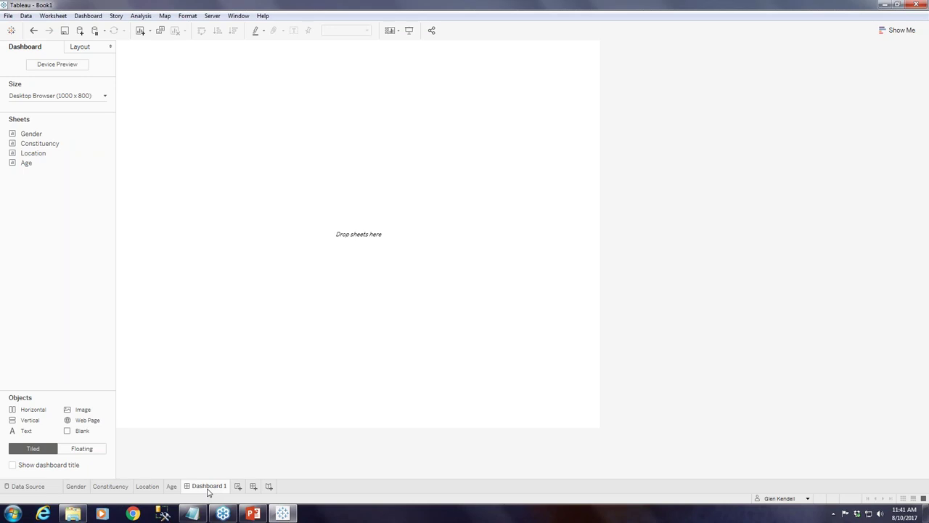
{"action": "left_click_drag", "start_coordinate": [27, 156], "coordinate": [367, 254]}
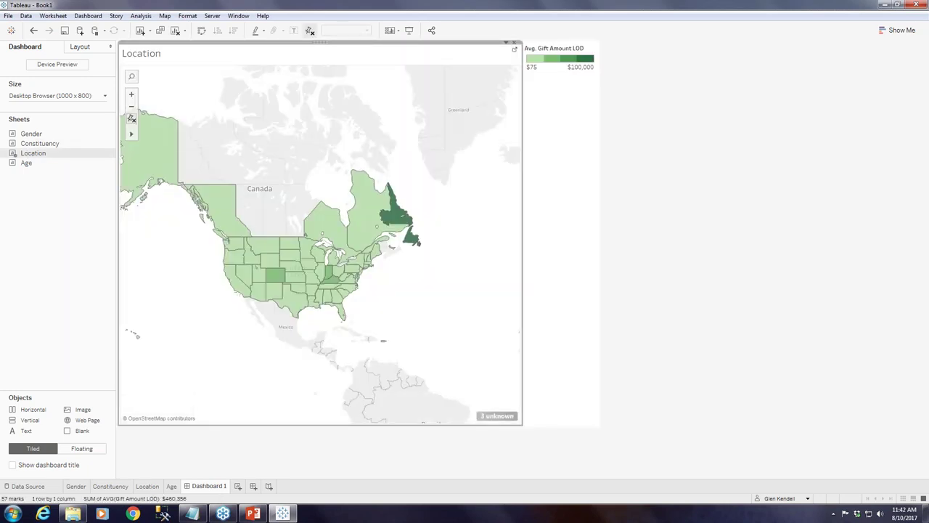
{"action": "left_click", "coordinate": [566, 48]}
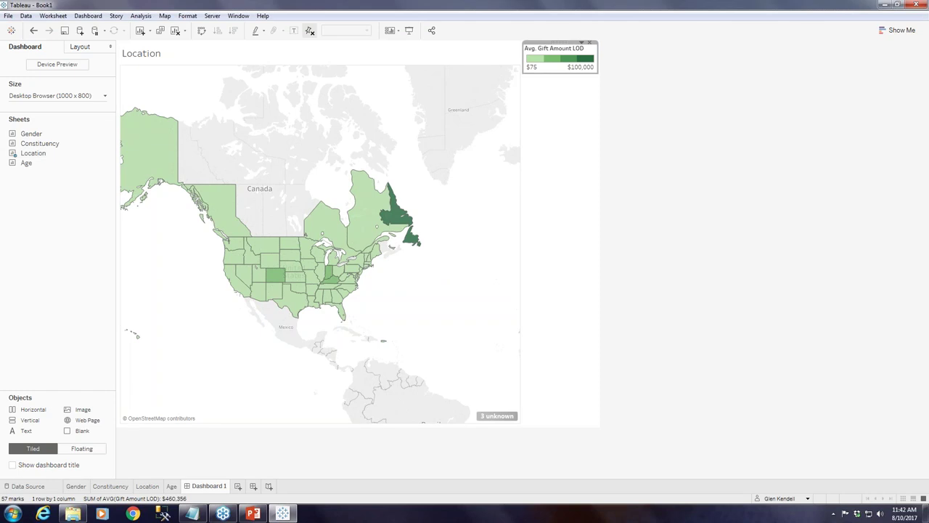
{"action": "left_click", "coordinate": [591, 45]}
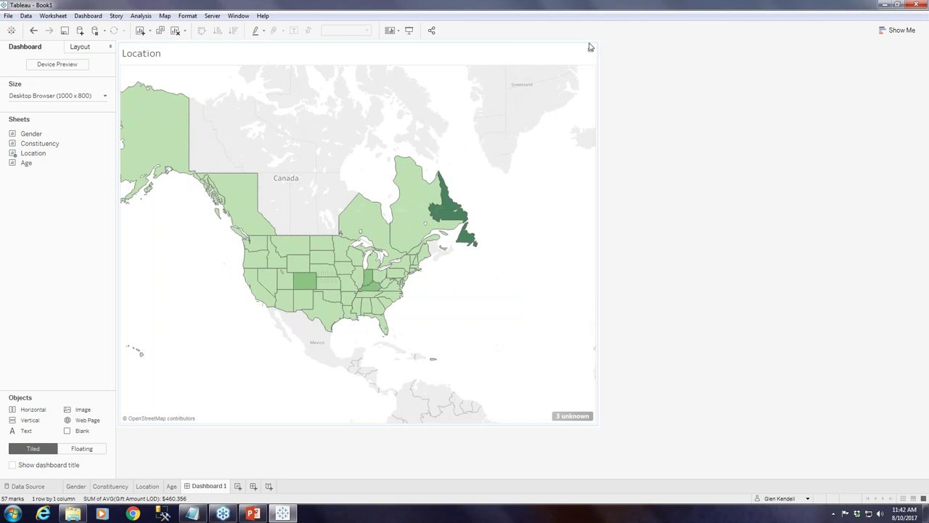
- Check the 3 unknown locations, then hide that indicator on the map
{"action": "left_click", "coordinate": [576, 416]}
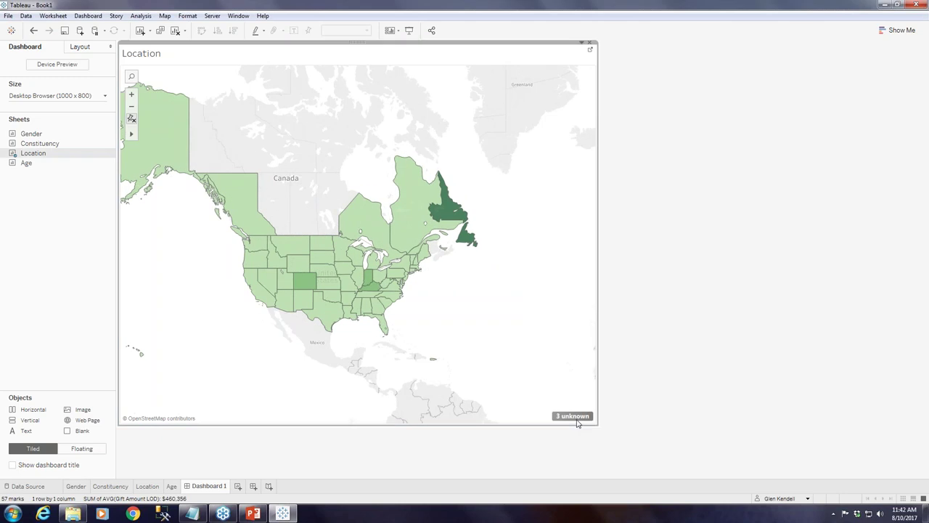
{"action": "left_click", "coordinate": [542, 179]}
{"action": "right_click", "coordinate": [561, 418]}
{"action": "left_click", "coordinate": [588, 421]}
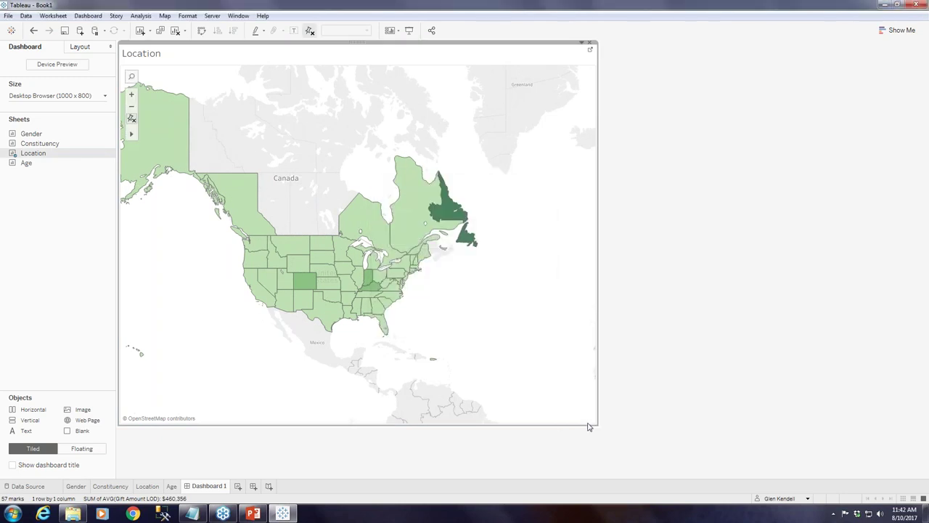
- Zoom and pan the map to frame the US and eastern Canada, then add the Constituency chart
{"action": "left_click", "coordinate": [156, 135]}
{"action": "left_click_drag", "start_coordinate": [169, 275], "coordinate": [233, 309]}
{"action": "scroll", "coordinate": [239, 309], "scroll_direction": "up", "scroll_amount": 3}
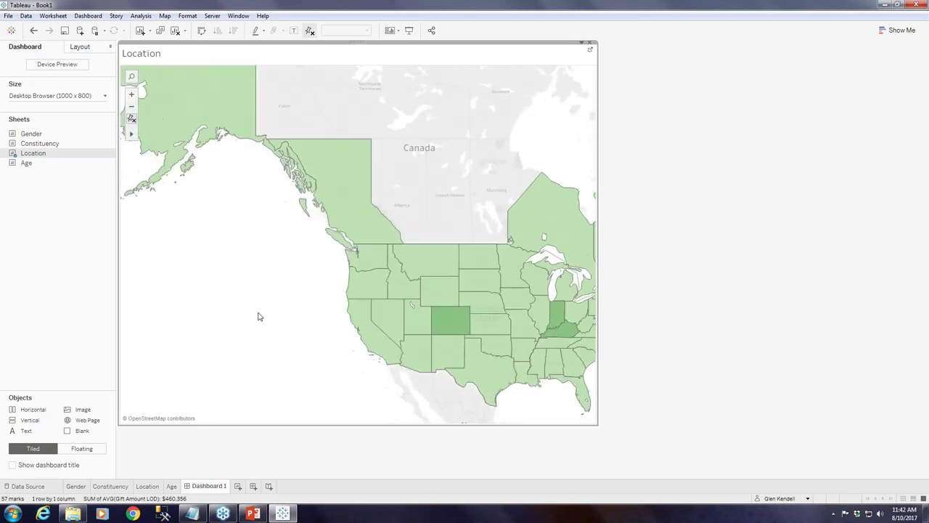
{"action": "left_click_drag", "start_coordinate": [288, 313], "coordinate": [126, 275]}
{"action": "scroll", "coordinate": [187, 291], "scroll_direction": "up", "scroll_amount": 1}
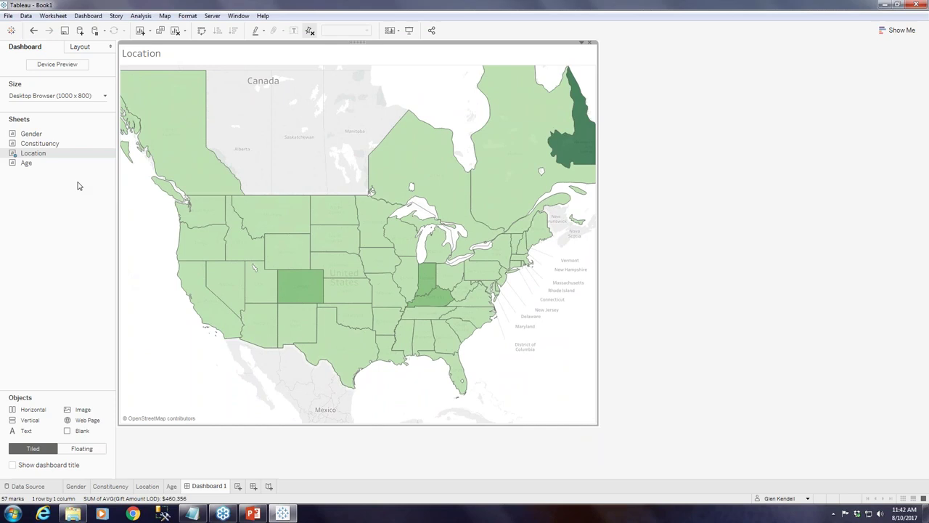
{"action": "mouse_move", "coordinate": [42, 148]}
{"action": "left_mouse_down"}
{"action": "mouse_move", "coordinate": [193, 96]}
{"action": "mouse_move", "coordinate": [310, 76]}
{"action": "left_mouse_up"}
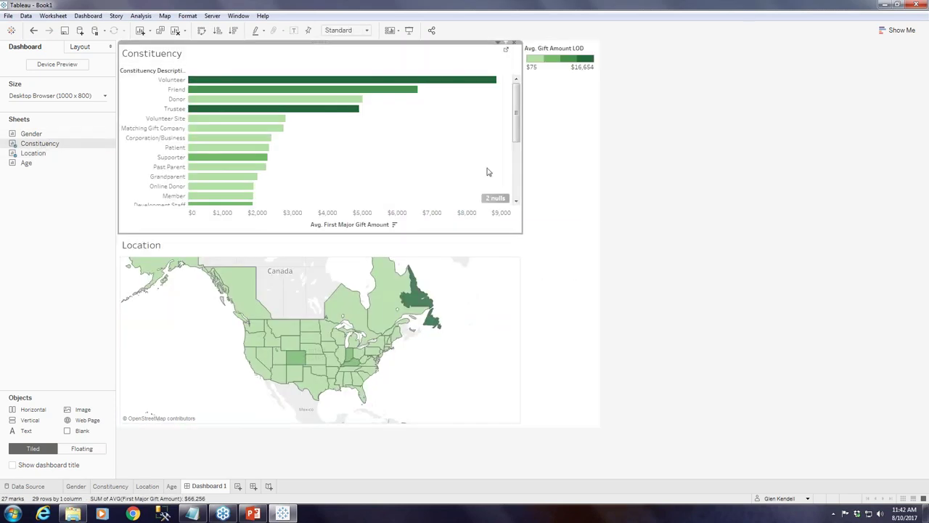
- Hide the Constituency chart's nulls indicator and remove the Avg. Gift Amount LOD legend
{"action": "right_click", "coordinate": [491, 202]}
{"action": "left_click", "coordinate": [523, 206]}
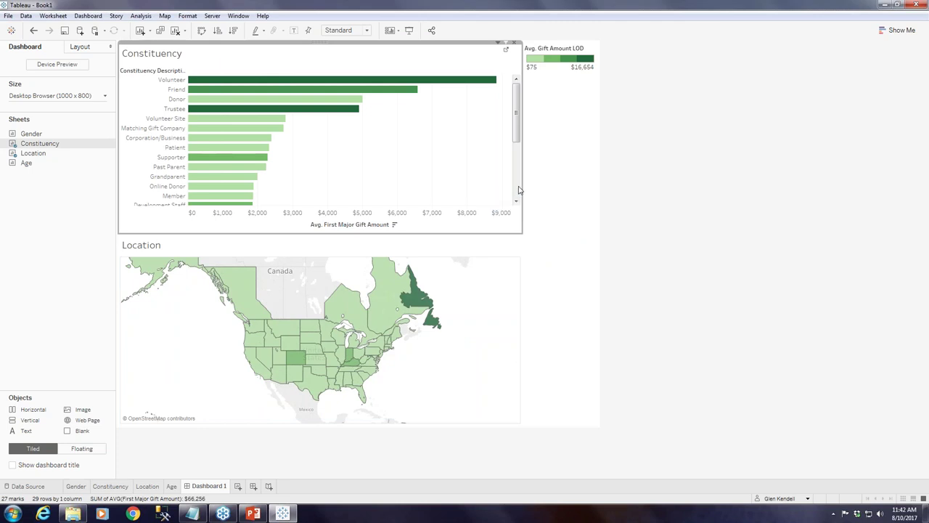
{"action": "left_click", "coordinate": [575, 48]}
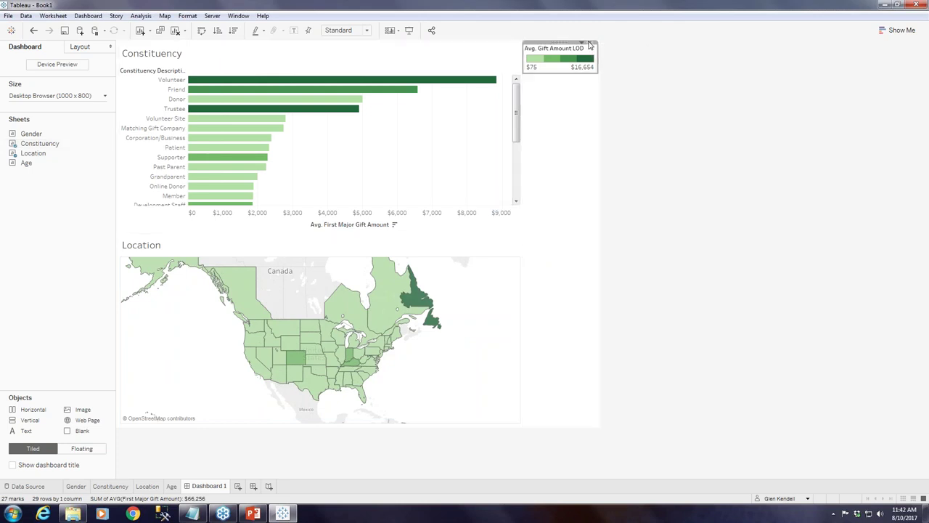
{"action": "left_click", "coordinate": [590, 45]}
{"action": "scroll", "coordinate": [507, 164], "scroll_direction": "down", "scroll_amount": 5}
{"action": "scroll", "coordinate": [508, 164], "scroll_direction": "up", "scroll_amount": 5}
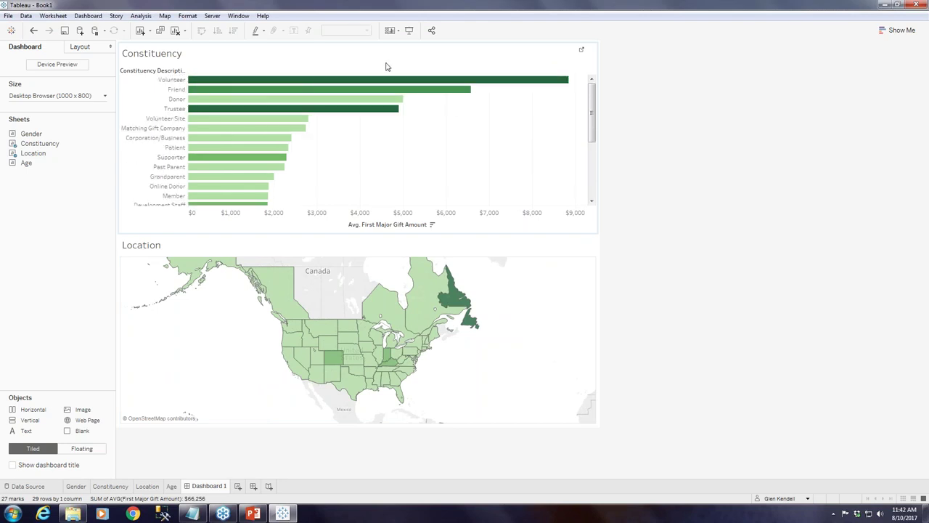
- Move the Constituency chart left of the Location map and widen it
{"action": "left_click", "coordinate": [508, 51]}
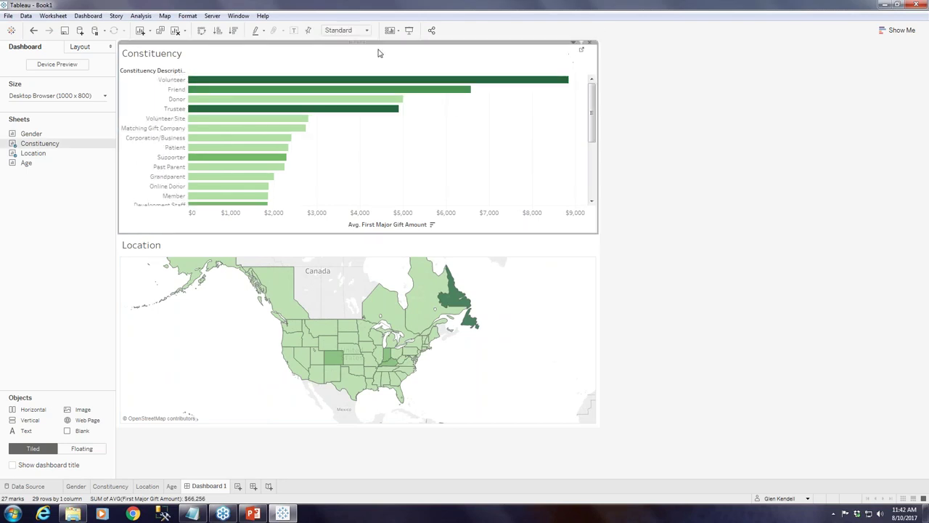
{"action": "left_click_drag", "start_coordinate": [354, 42], "coordinate": [124, 249]}
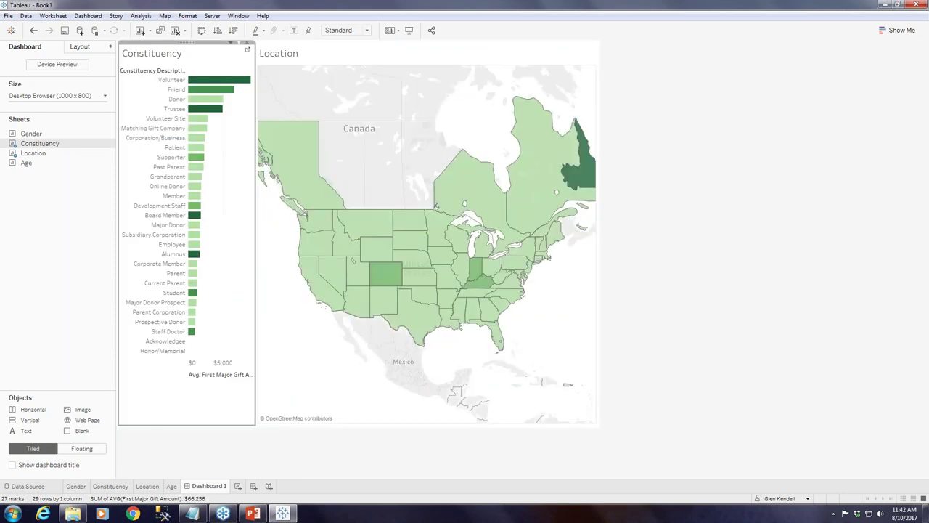
{"action": "left_click", "coordinate": [257, 190]}
{"action": "left_click_drag", "start_coordinate": [257, 190], "coordinate": [288, 190]}
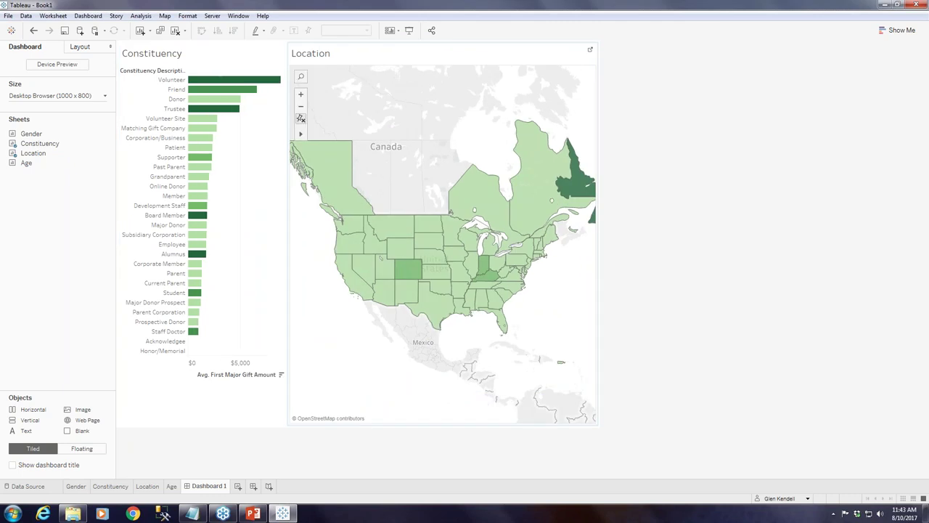
{"action": "left_click", "coordinate": [286, 190]}
{"action": "left_click_drag", "start_coordinate": [287, 190], "coordinate": [294, 190]}
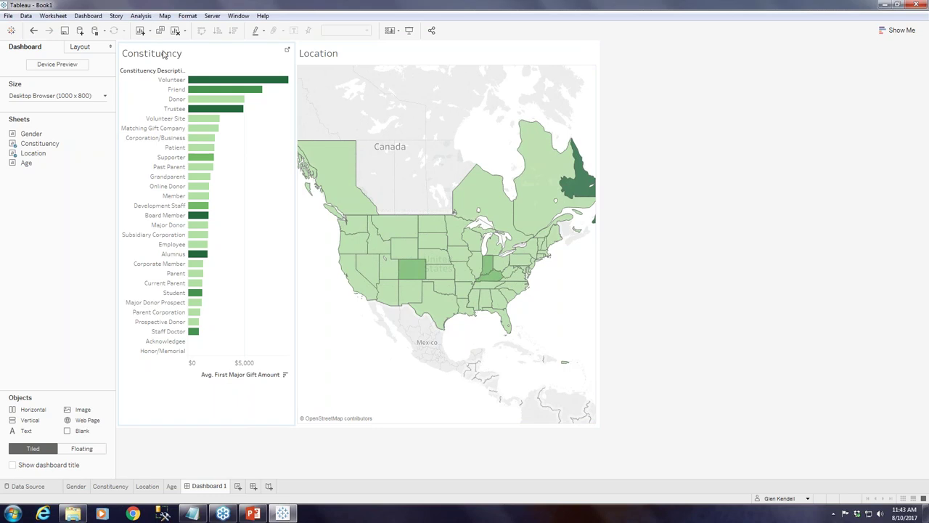
- Add the Age scatter above the map and Gender bars beside it, removing both colour legends
{"action": "mouse_move", "coordinate": [29, 144]}
{"action": "left_click_drag", "start_coordinate": [26, 163], "coordinate": [373, 58]}
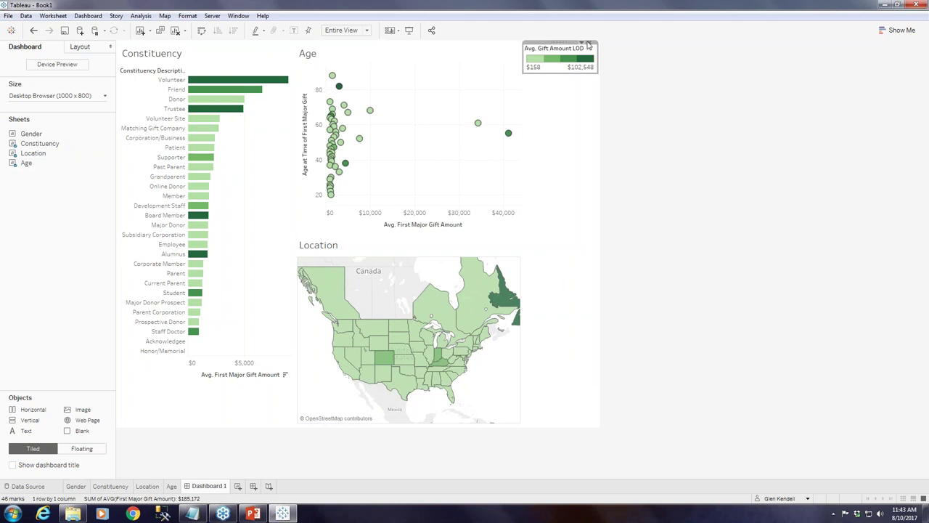
{"action": "left_click", "coordinate": [588, 44]}
{"action": "mouse_move", "coordinate": [32, 137]}
{"action": "left_click_drag", "start_coordinate": [32, 136], "coordinate": [558, 123]}
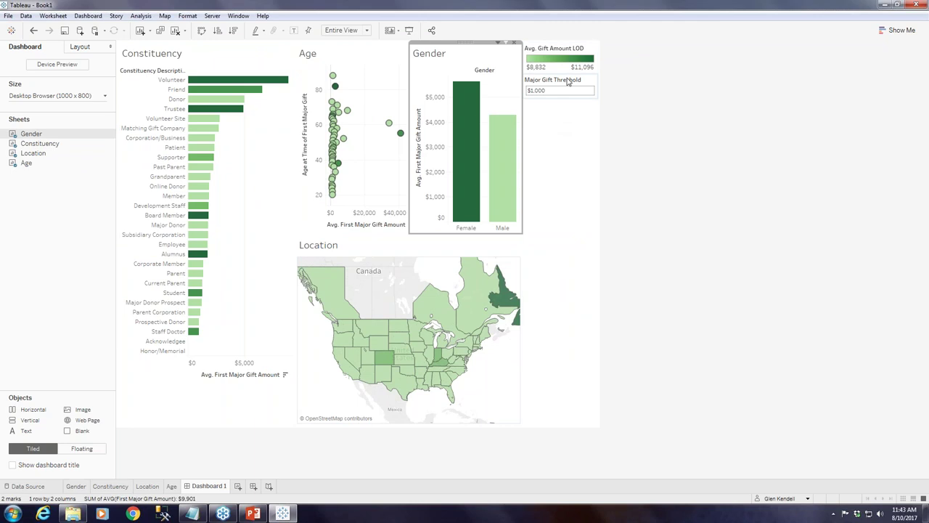
{"action": "left_click", "coordinate": [571, 46]}
{"action": "left_click", "coordinate": [591, 43]}
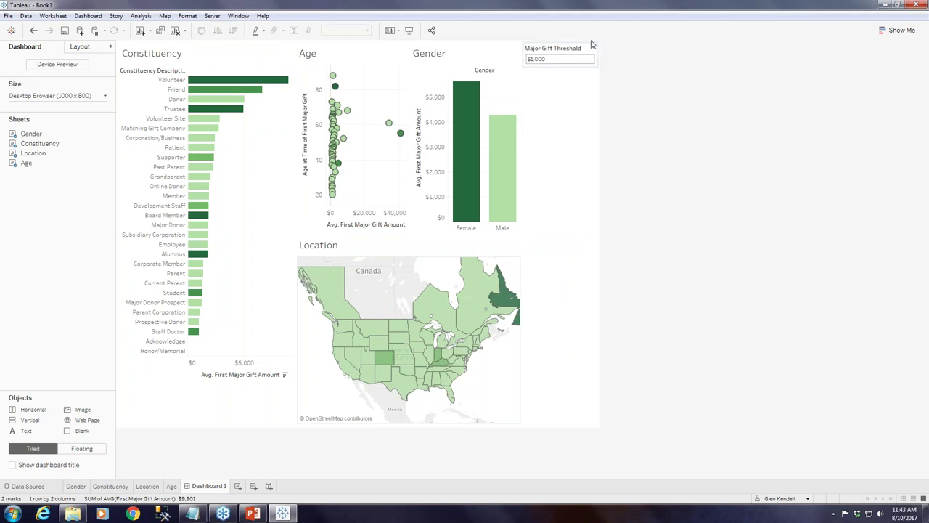
- Make the Major Gift Threshold control floating and place it on the map's lower left
{"action": "left_click", "coordinate": [564, 48]}
{"action": "left_click", "coordinate": [583, 44]}
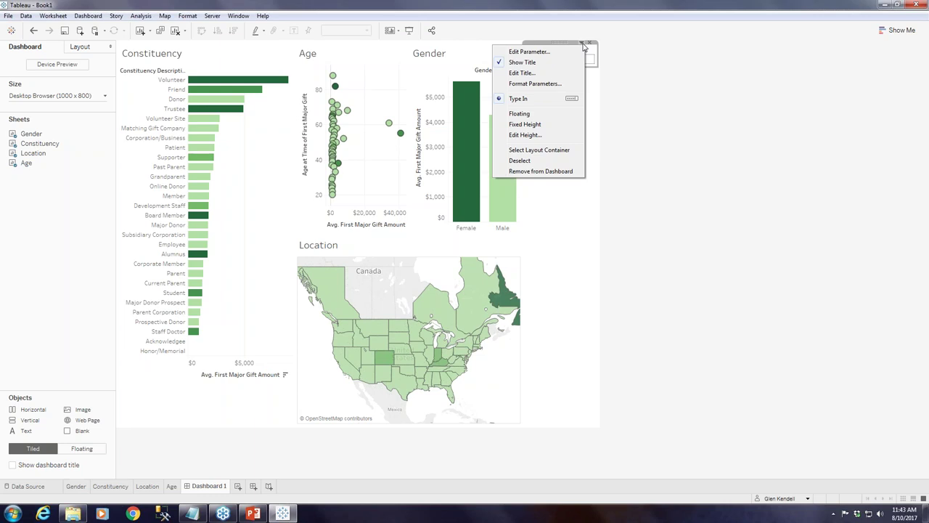
{"action": "left_click", "coordinate": [536, 114]}
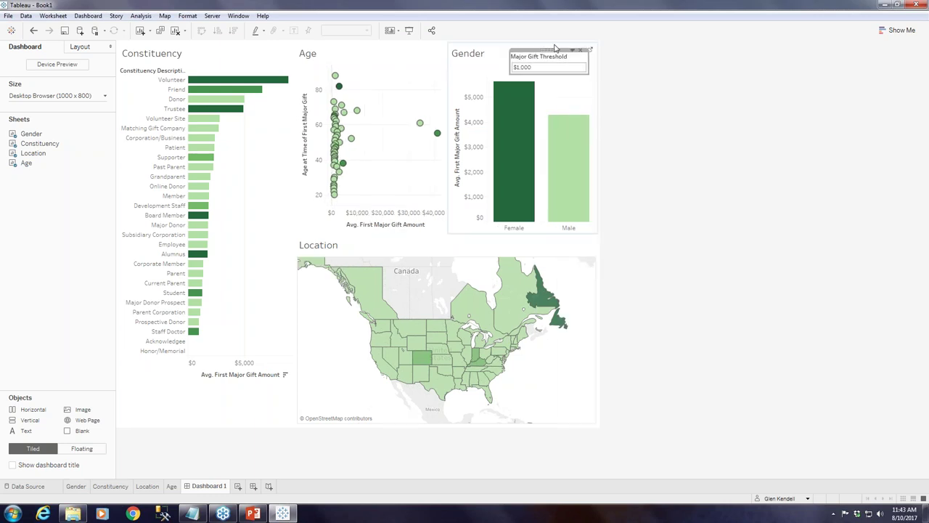
{"action": "key", "text": "Escape"}
{"action": "left_click_drag", "start_coordinate": [290, 423], "coordinate": [343, 389]}
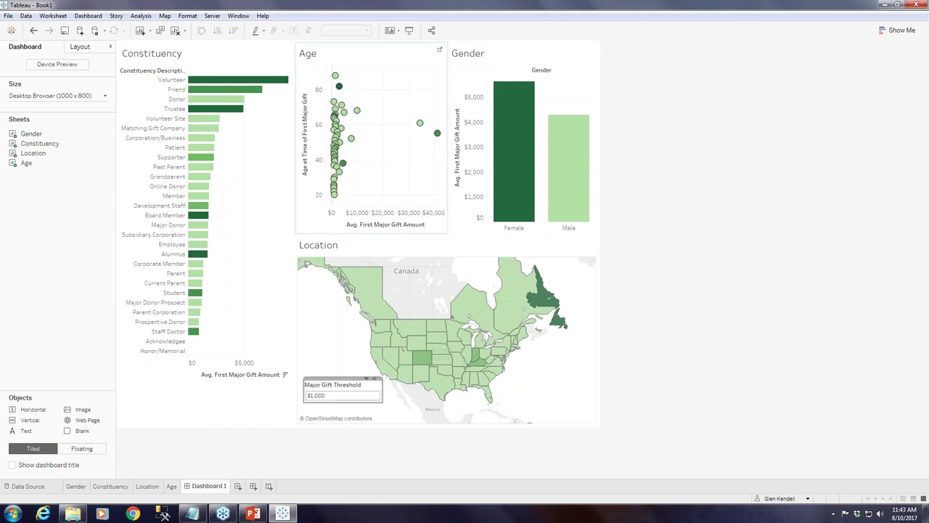
- Widen the Age scatter against Gender, then hide the Gender, Age, Location and Constituency titles
{"action": "left_click", "coordinate": [445, 102]}
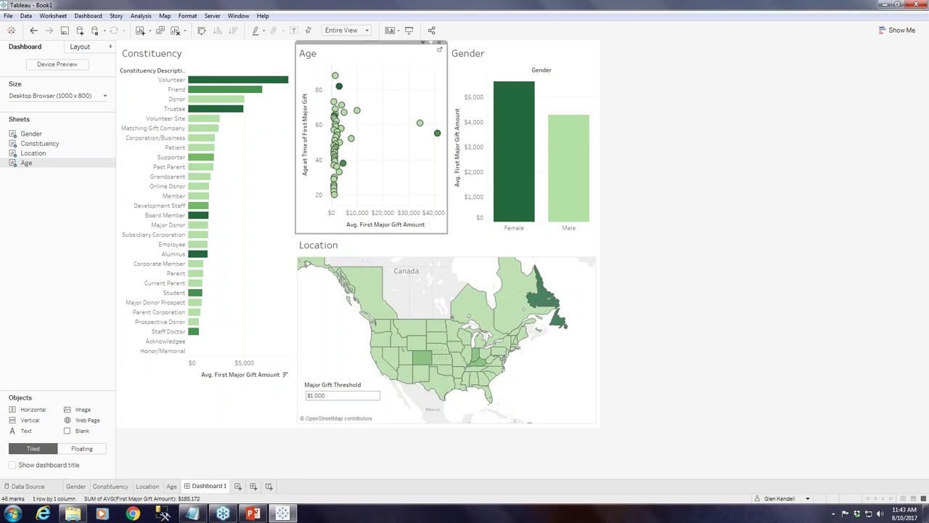
{"action": "left_click_drag", "start_coordinate": [447, 106], "coordinate": [492, 95]}
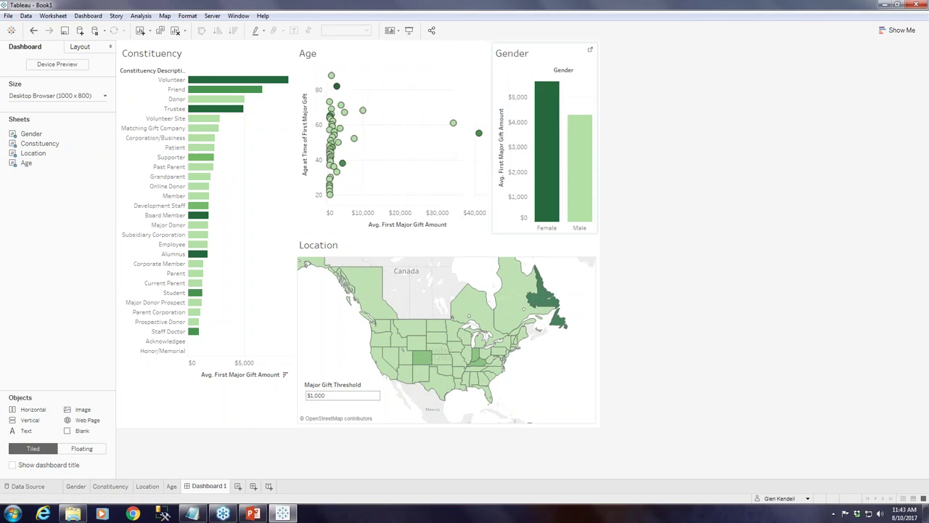
{"action": "right_click", "coordinate": [518, 56]}
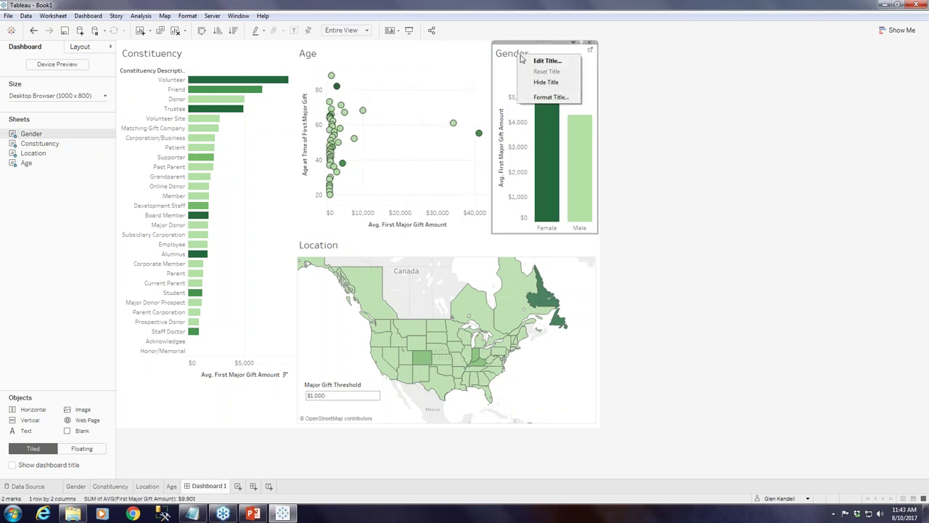
{"action": "left_click", "coordinate": [545, 81]}
{"action": "right_click", "coordinate": [317, 57]}
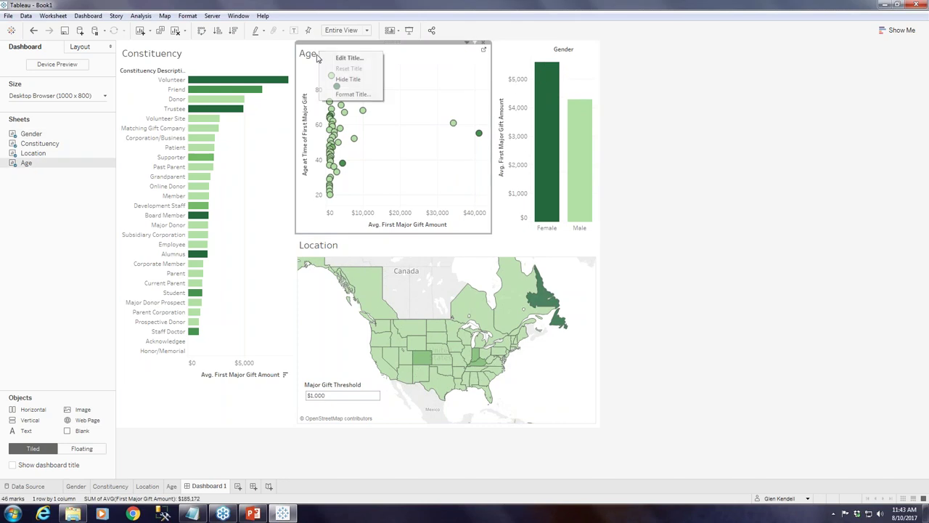
{"action": "left_click", "coordinate": [348, 79]}
{"action": "right_click", "coordinate": [320, 245]}
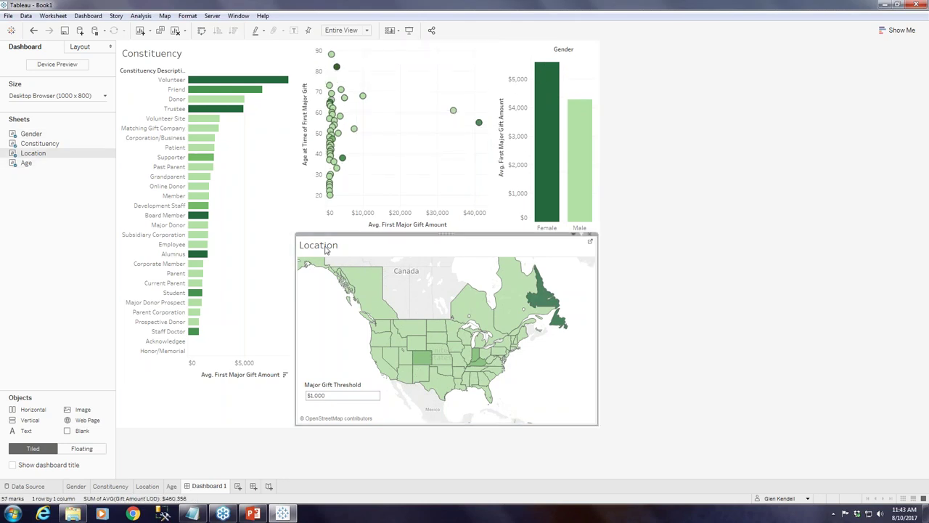
{"action": "left_click", "coordinate": [328, 272]}
{"action": "right_click", "coordinate": [169, 57]}
{"action": "left_click", "coordinate": [196, 82]}
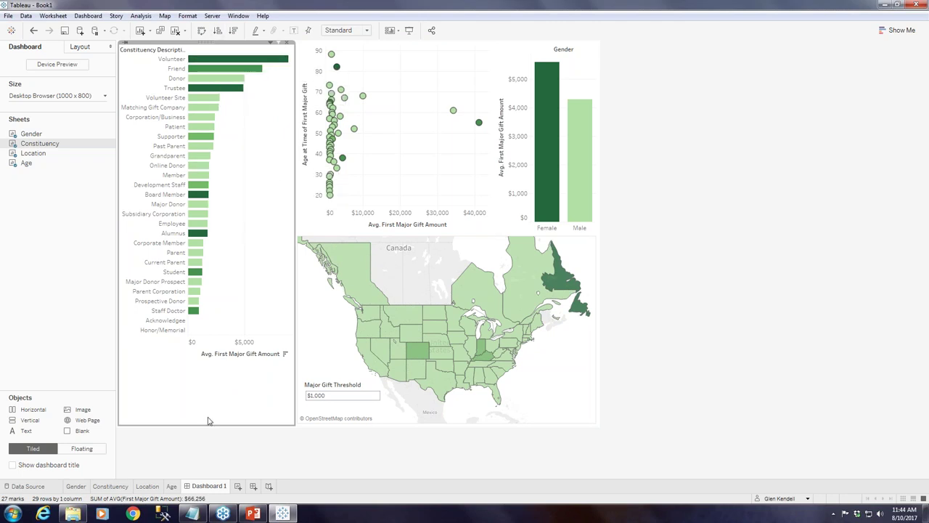
- Set the Constituency worksheet to Fit Height, then remove its chart from Dashboard 1
{"action": "left_click", "coordinate": [108, 485]}
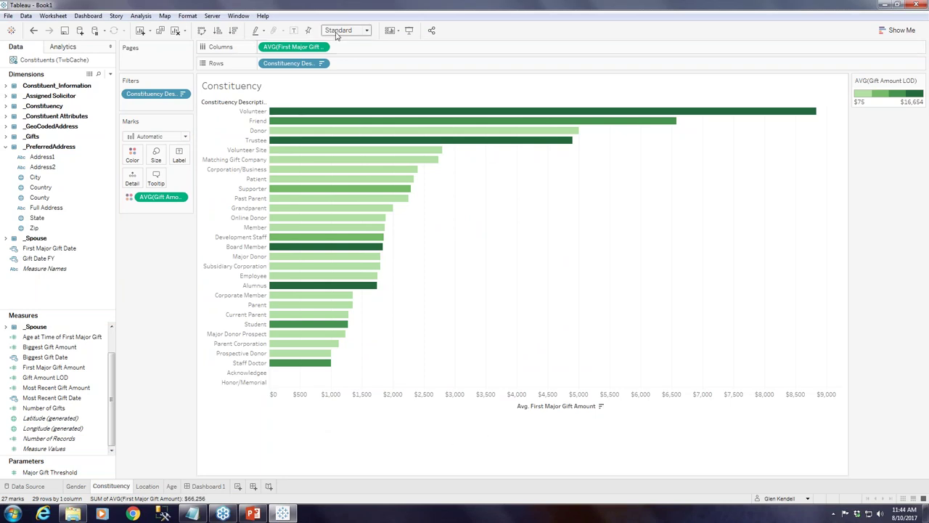
{"action": "left_click", "coordinate": [362, 35]}
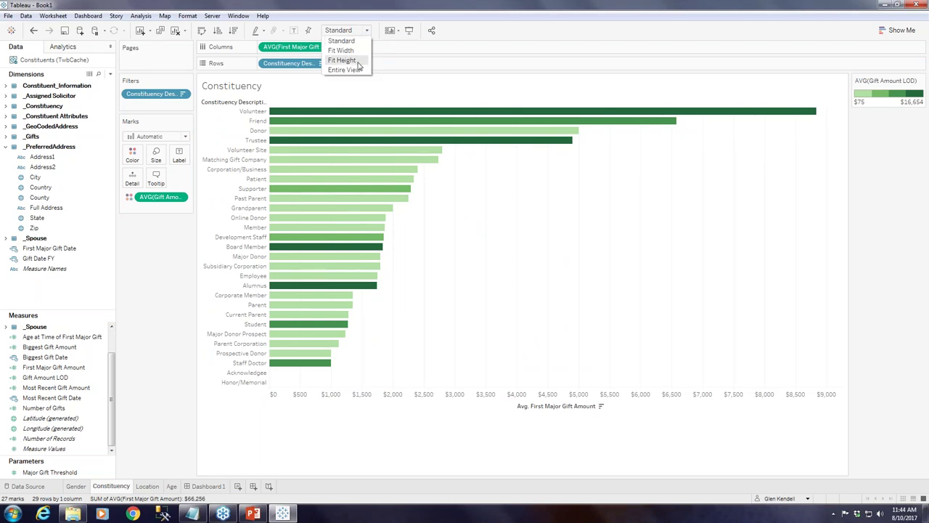
{"action": "left_click", "coordinate": [341, 60]}
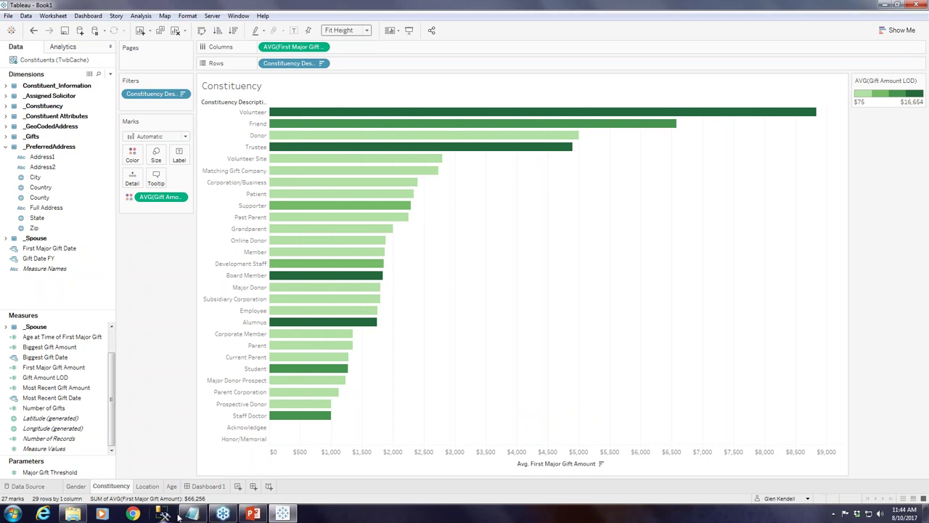
{"action": "left_click", "coordinate": [209, 486]}
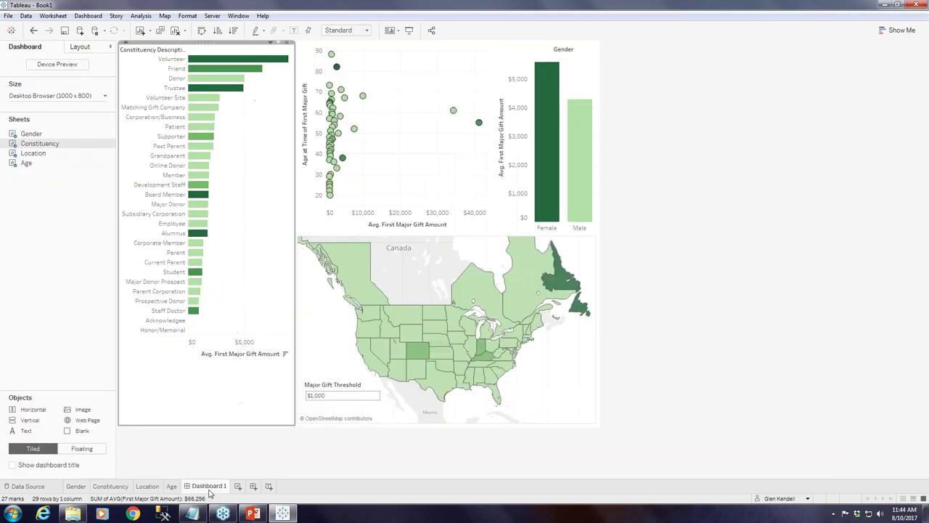
{"action": "left_click", "coordinate": [289, 43]}
- Place the Constituency chart back at the dashboard's left, widen it, and remove its colour legend
{"action": "left_click_drag", "start_coordinate": [43, 143], "coordinate": [125, 158]}
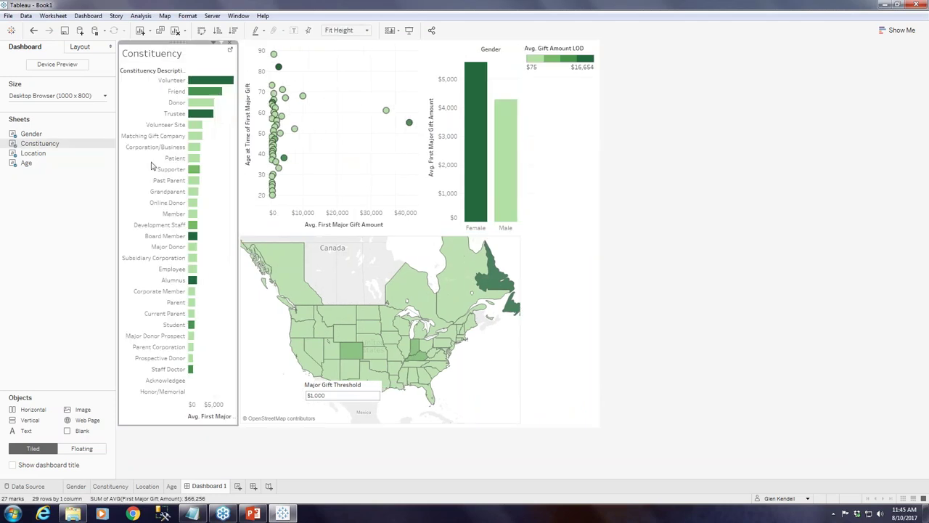
{"action": "left_click_drag", "start_coordinate": [237, 220], "coordinate": [275, 209]}
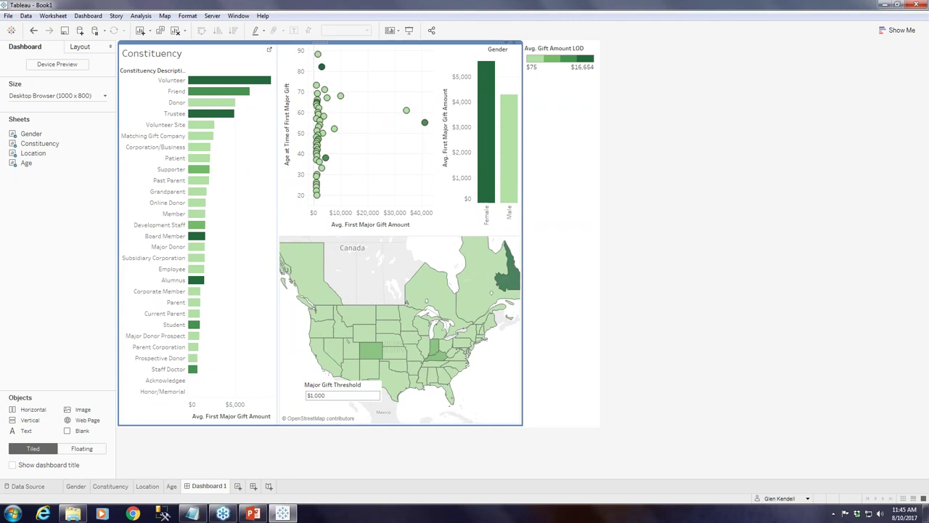
{"action": "left_click", "coordinate": [567, 50]}
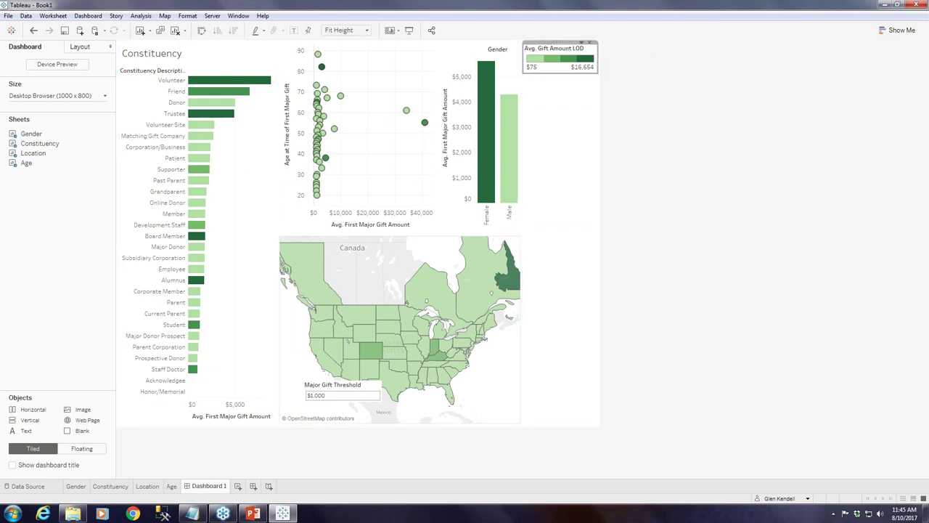
{"action": "left_click", "coordinate": [591, 45]}
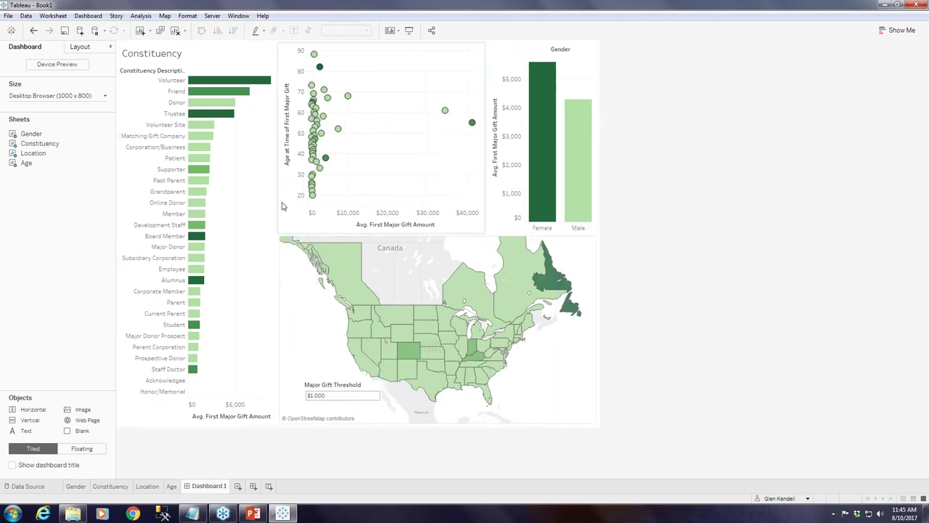
- Widen the Constituency chart slightly against the scatter and map, and hide its title
{"action": "left_click", "coordinate": [254, 290]}
{"action": "left_click_drag", "start_coordinate": [276, 288], "coordinate": [289, 288]}
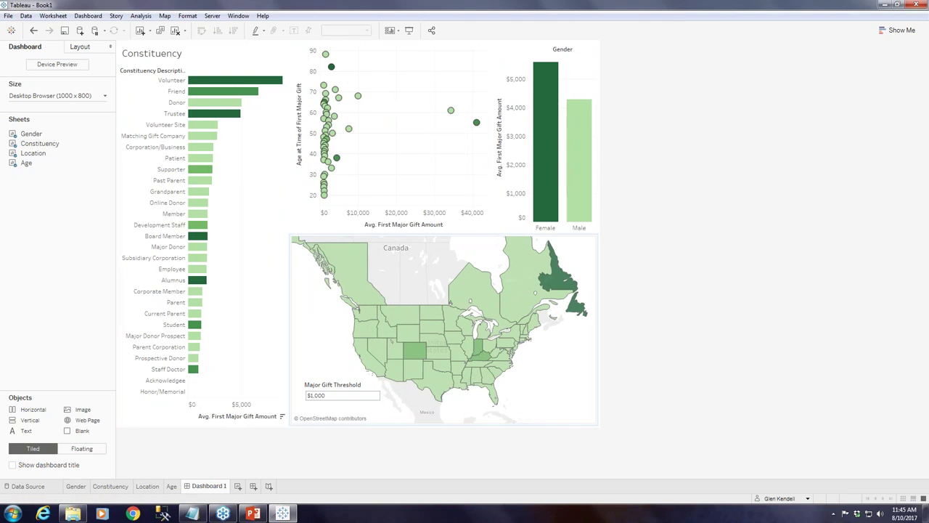
{"action": "right_click", "coordinate": [156, 57]}
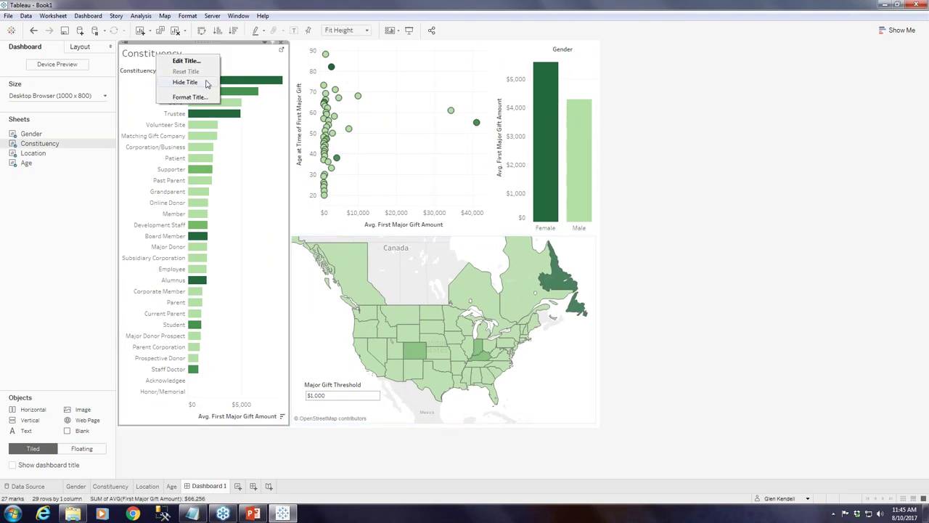
{"action": "left_click", "coordinate": [186, 82]}
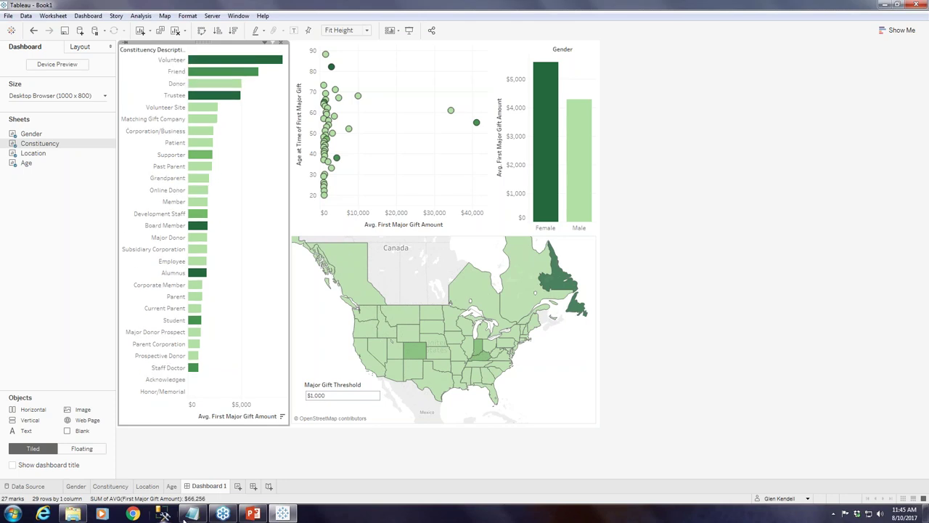
- Rename the Dashboard 1 tab to 'Majror Donor Characteristics'
{"action": "double_click", "coordinate": [218, 486]}
{"action": "type", "text": "Majror Donor"}
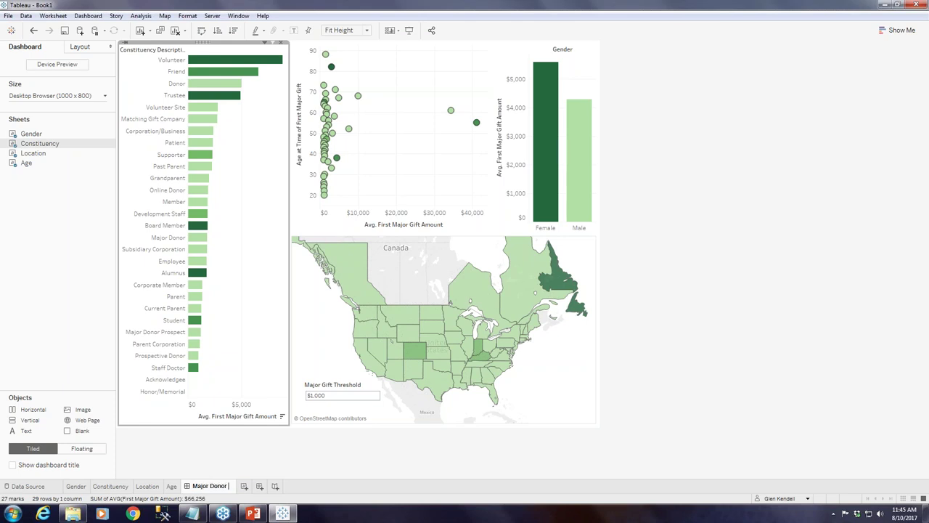
{"action": "type", "text": " Character"}
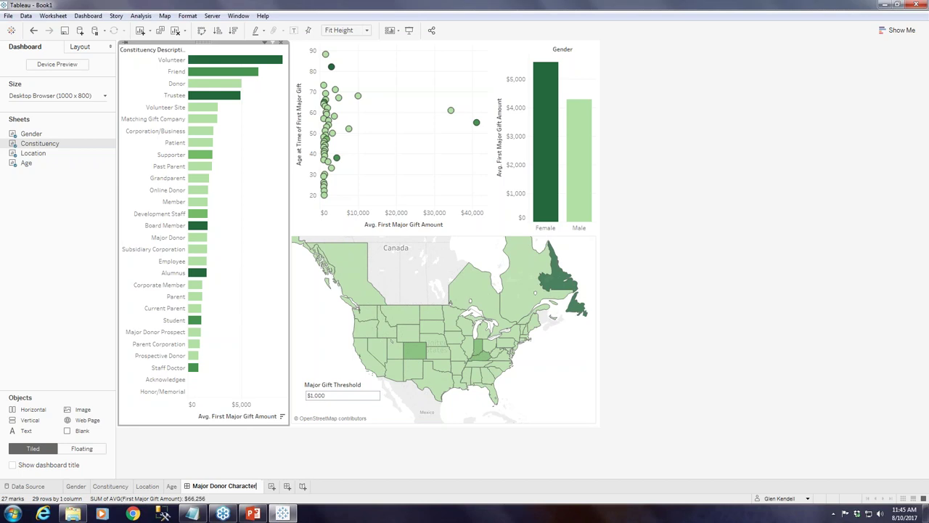
{"action": "type", "text": "istics"}
{"action": "key", "text": "Return"}
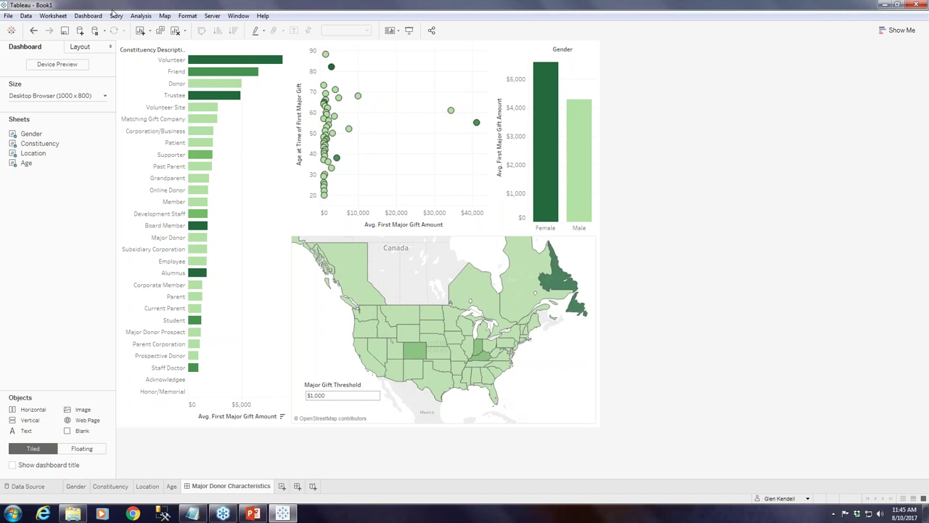
- Show the dashboard title from the Dashboard menu and bring up its title editor
{"action": "left_click", "coordinate": [88, 15]}
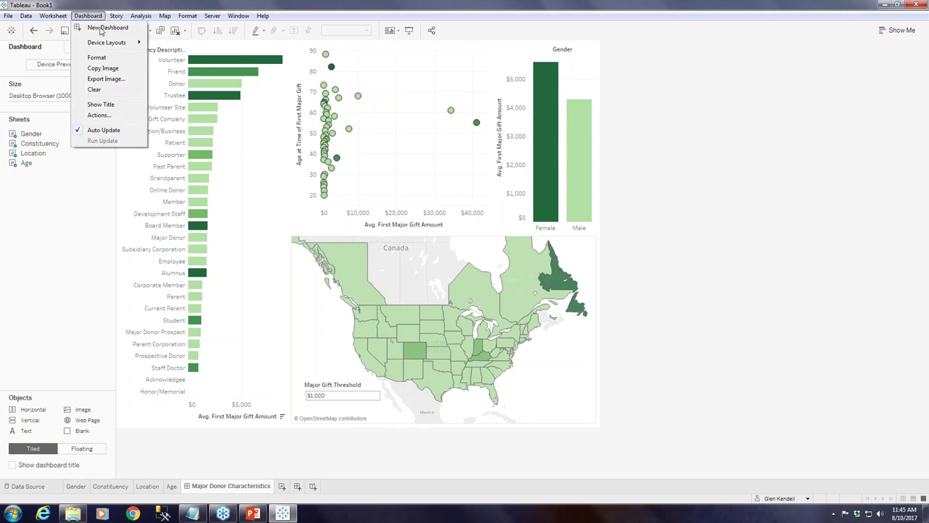
{"action": "left_click", "coordinate": [101, 105]}
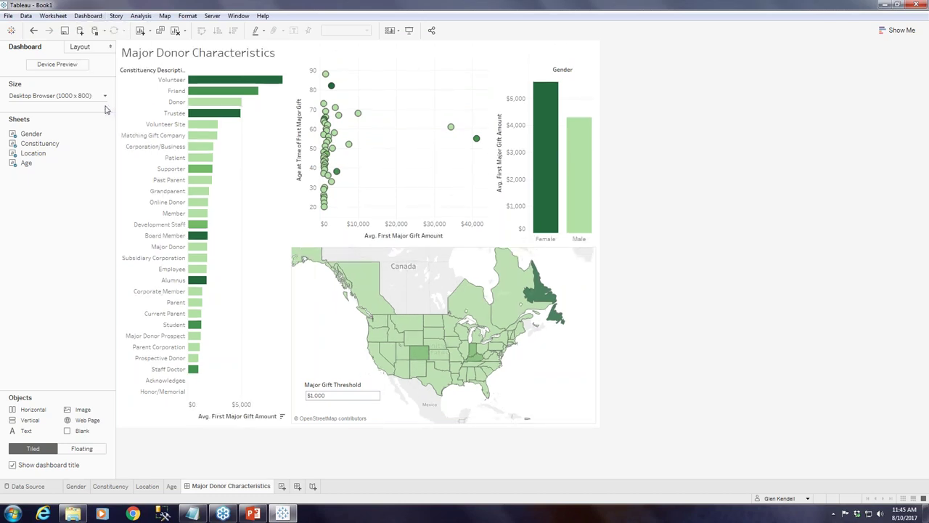
{"action": "left_click", "coordinate": [243, 55]}
{"action": "right_click", "coordinate": [304, 56]}
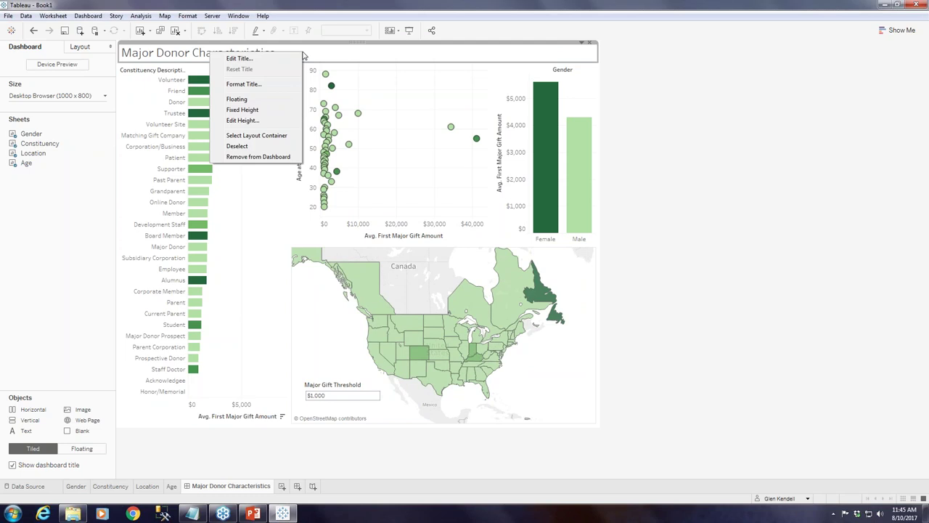
{"action": "left_click", "coordinate": [265, 83]}
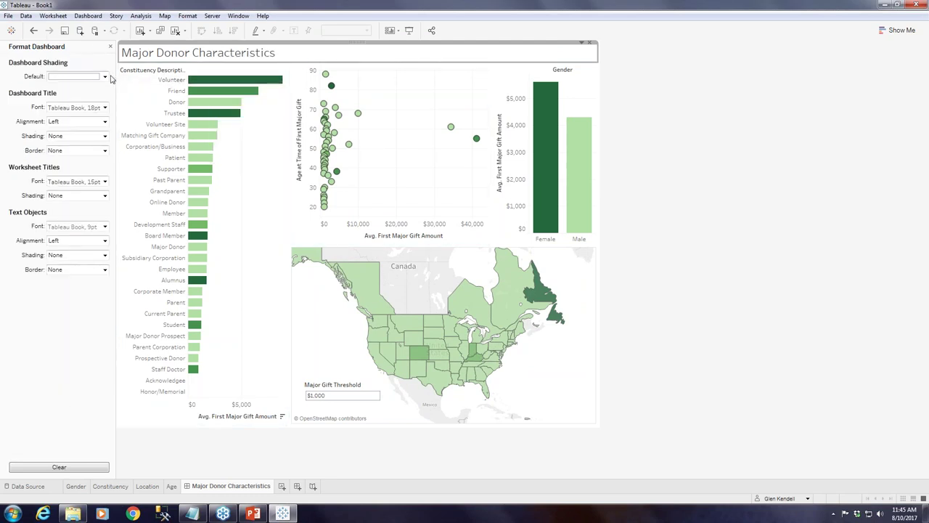
{"action": "left_click", "coordinate": [110, 47]}
{"action": "left_click", "coordinate": [582, 42]}
{"action": "left_click", "coordinate": [522, 52]}
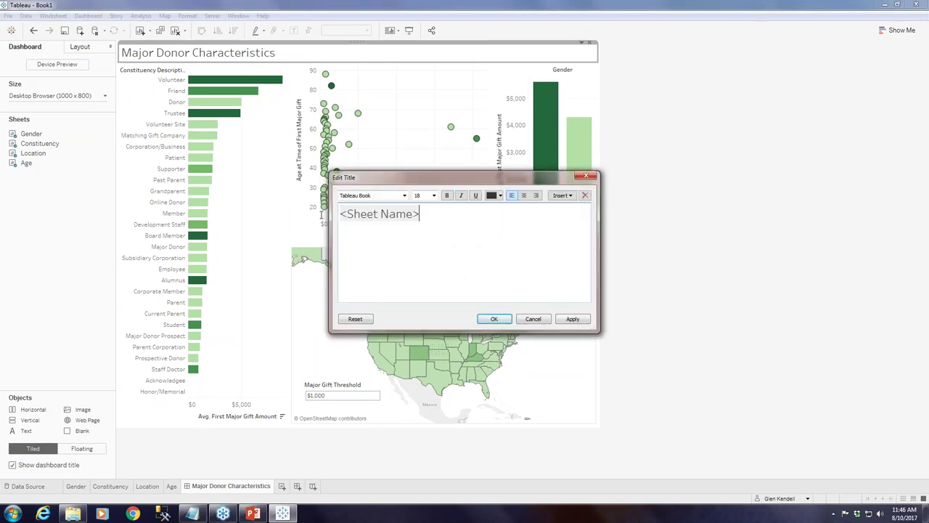
- Centre the title, set its size to 24 and colour it blue, then apply
{"action": "left_click", "coordinate": [524, 195]}
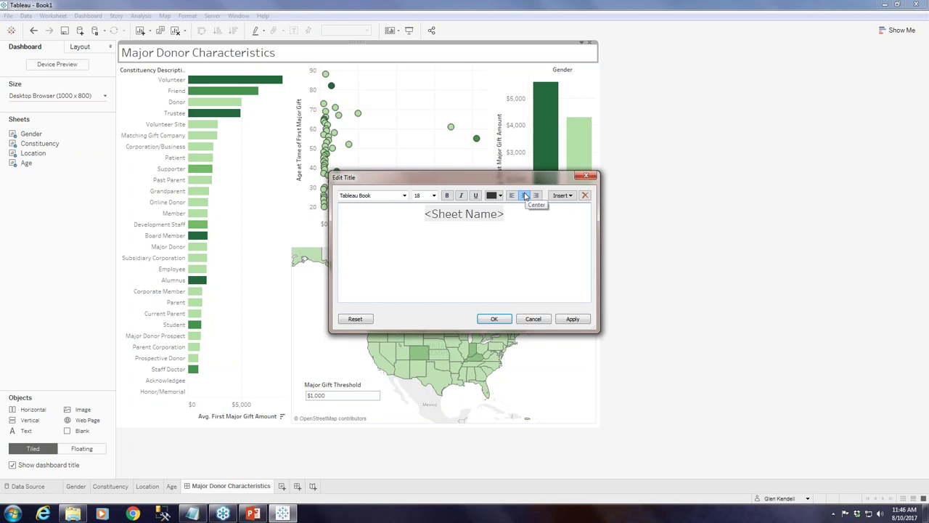
{"action": "left_click", "coordinate": [434, 195]}
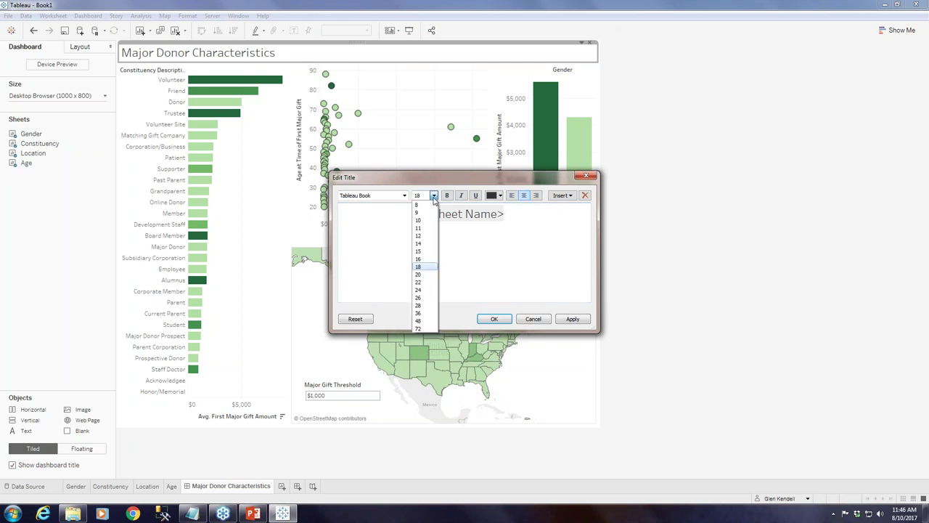
{"action": "left_click", "coordinate": [418, 290]}
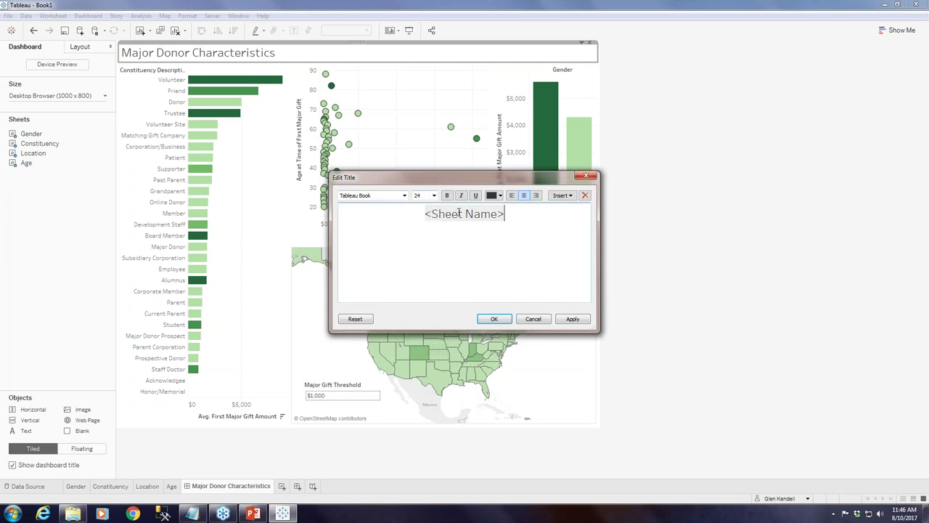
{"action": "left_click", "coordinate": [498, 196]}
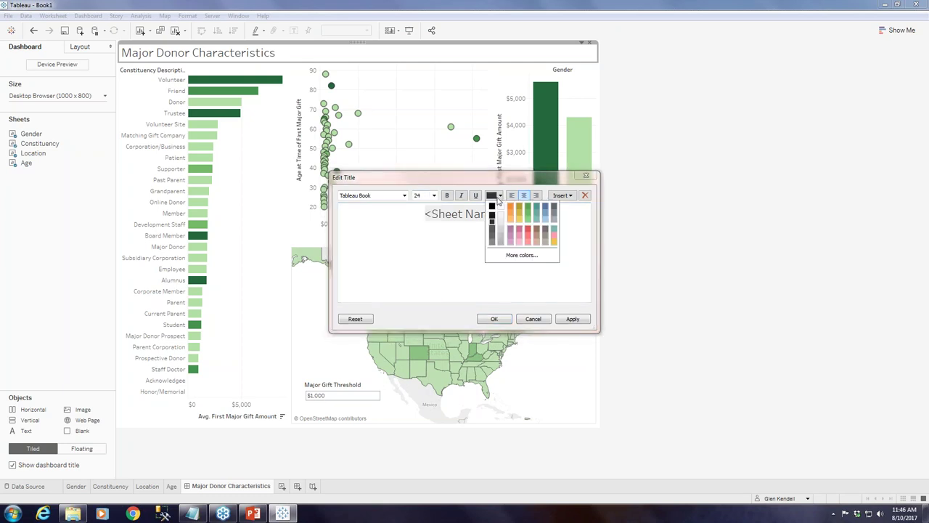
{"action": "left_click", "coordinate": [545, 209]}
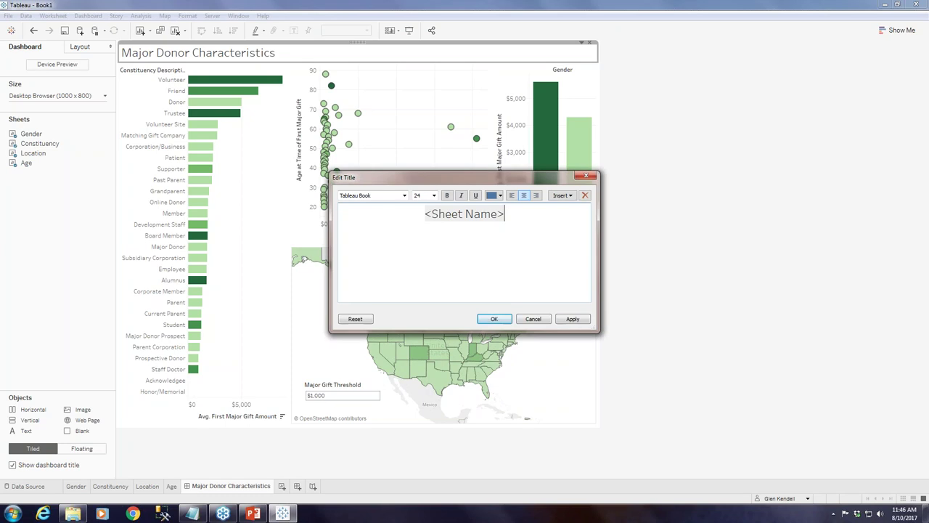
{"action": "left_click", "coordinate": [573, 321]}
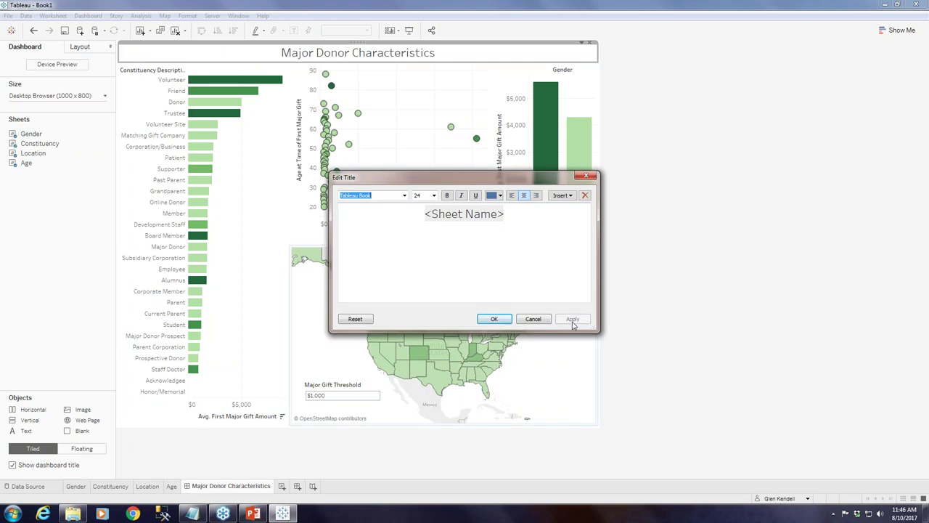
- Select the whole title text and apply the blue font colour to it
{"action": "left_click_drag", "start_coordinate": [506, 213], "coordinate": [421, 215]}
{"action": "left_click", "coordinate": [498, 196]}
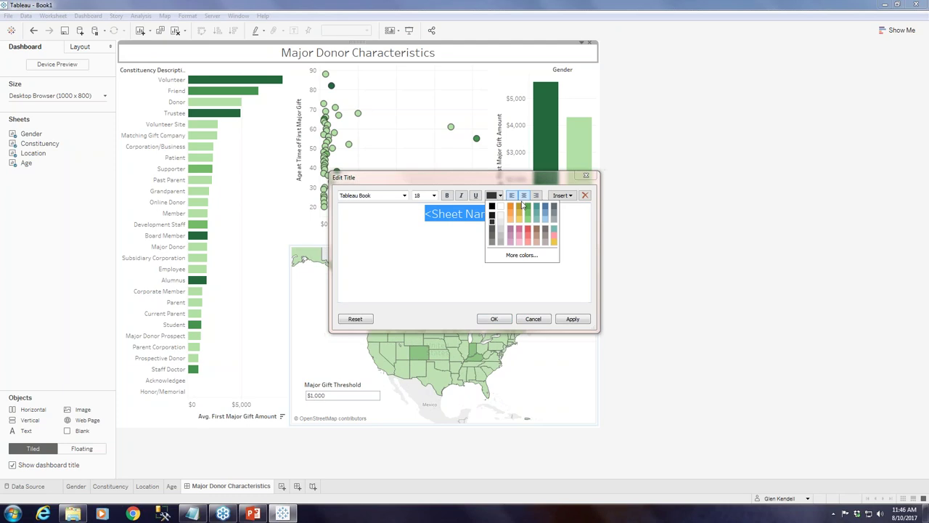
{"action": "left_click", "coordinate": [546, 208]}
{"action": "left_click", "coordinate": [571, 320]}
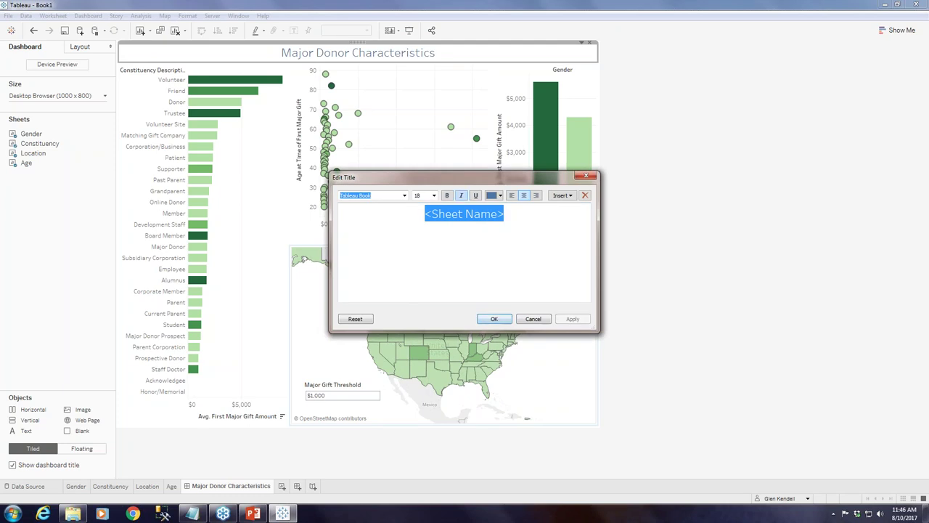
- Set the selected title text to 24 points, apply, and confirm the title edits
{"action": "key", "text": "Tab"}
{"action": "key", "text": "alt+Down"}
{"action": "key", "text": "Down"}
{"action": "key", "text": "Down"}
{"action": "key", "text": "Down"}
{"action": "key", "text": "Return"}
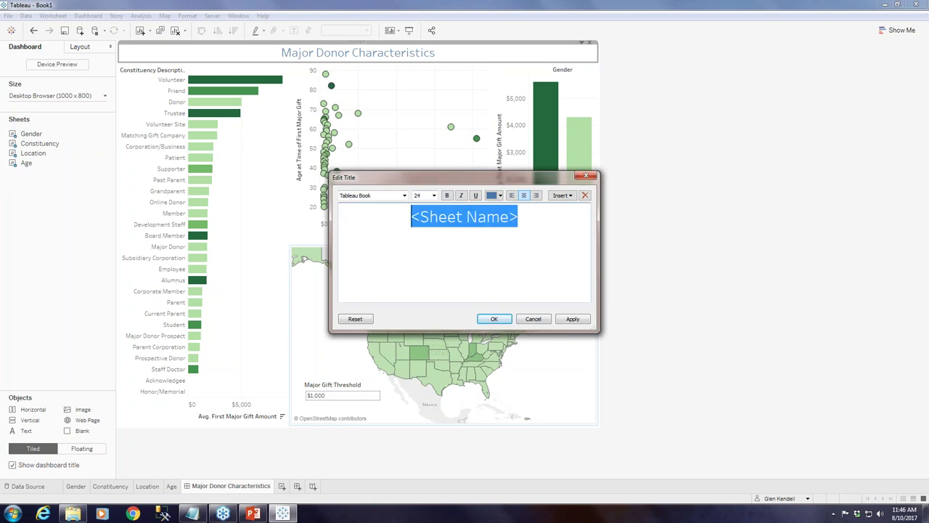
{"action": "left_click", "coordinate": [571, 320]}
{"action": "left_click", "coordinate": [501, 318]}
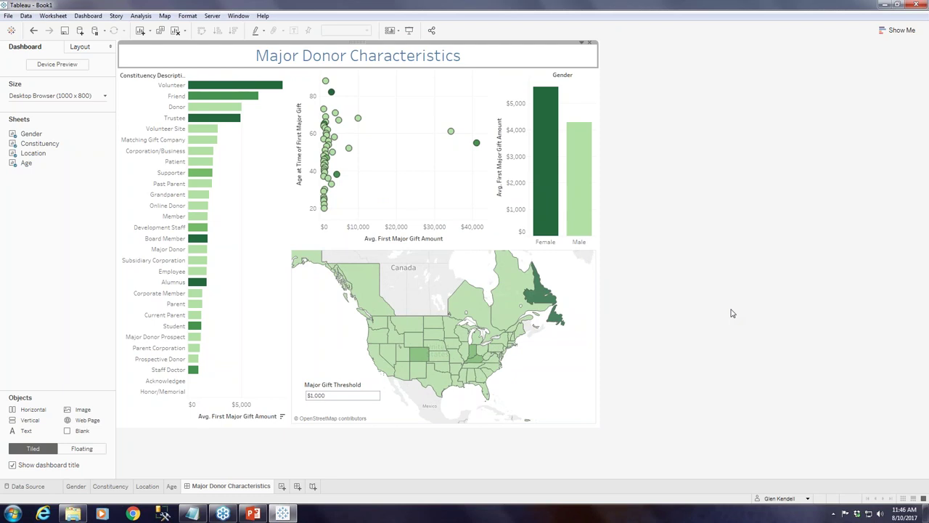
- Place the threshold control at top right beside the title and hide the Gender columns' field label
{"action": "left_click", "coordinate": [328, 381]}
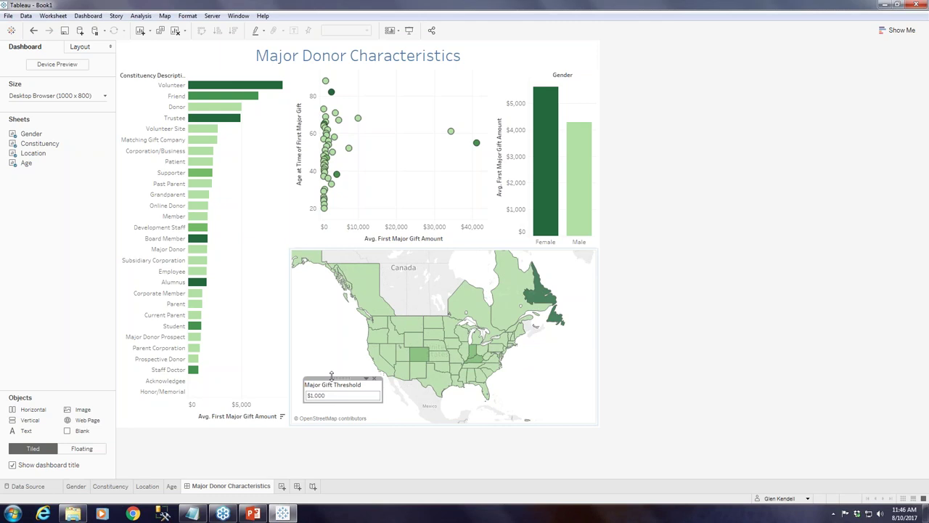
{"action": "left_click", "coordinate": [359, 406]}
{"action": "left_click_drag", "start_coordinate": [506, 51], "coordinate": [519, 45]}
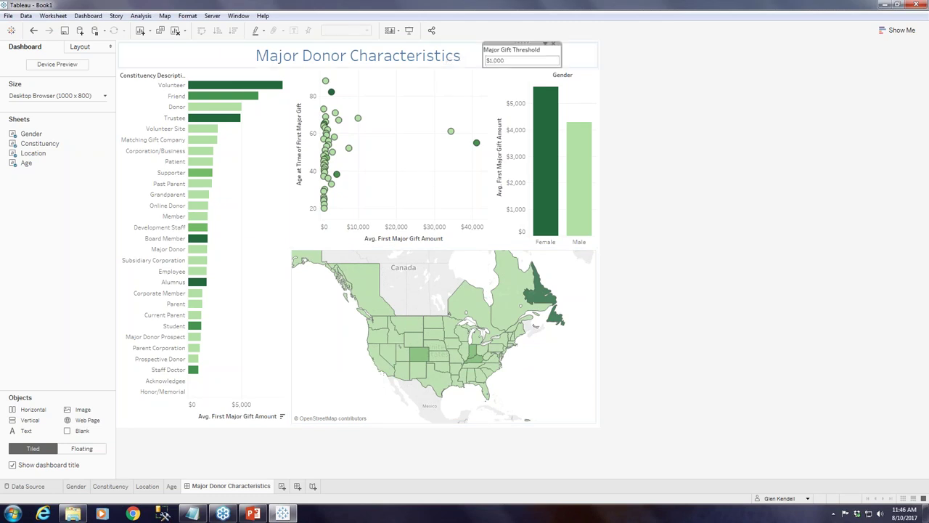
{"action": "right_click", "coordinate": [570, 78]}
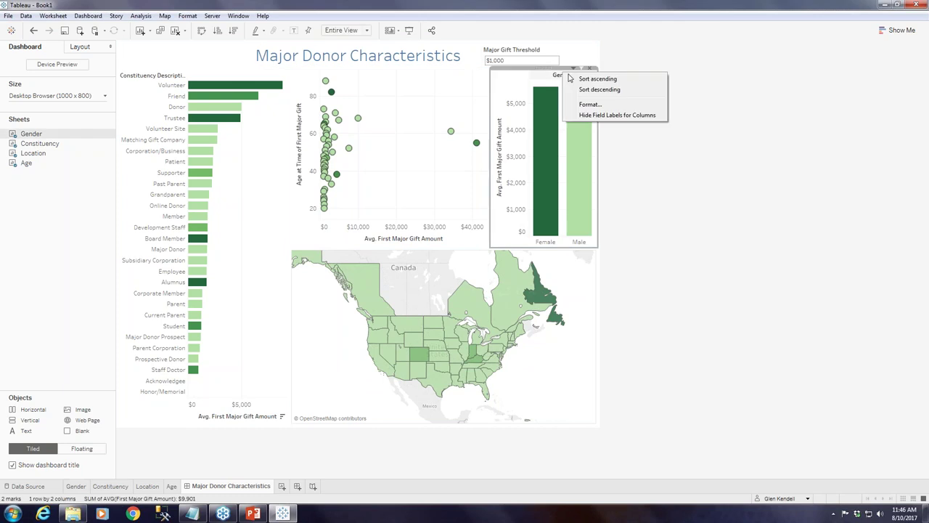
{"action": "left_click", "coordinate": [601, 116]}
{"action": "left_click", "coordinate": [527, 51]}
{"action": "left_click_drag", "start_coordinate": [527, 51], "coordinate": [517, 43]}
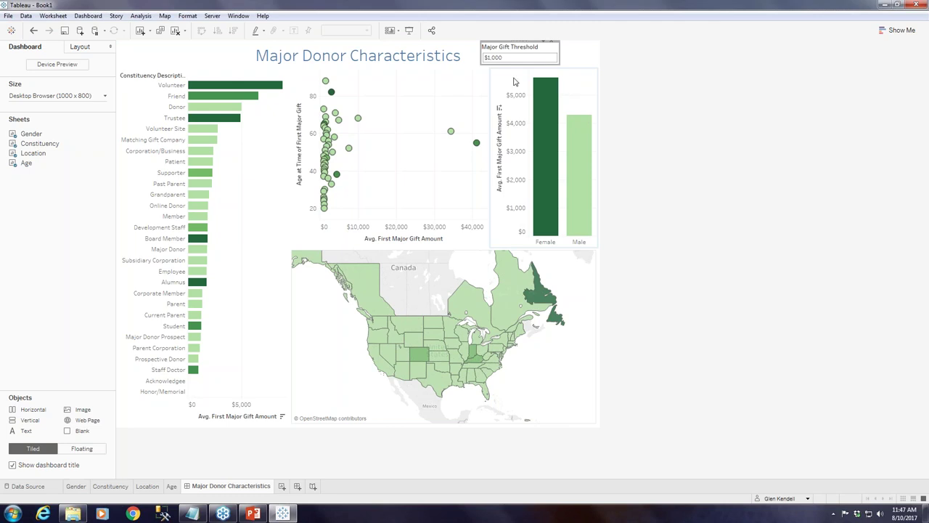
- Change the Major Gift Threshold value from $1,000 to 5000
{"action": "left_click", "coordinate": [510, 56]}
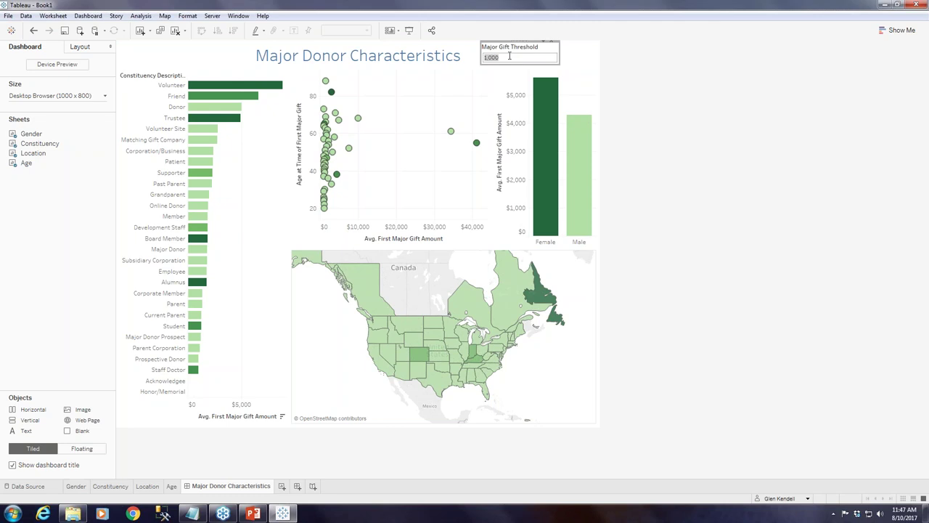
{"action": "type", "text": "5000"}
{"action": "key", "text": "Return"}
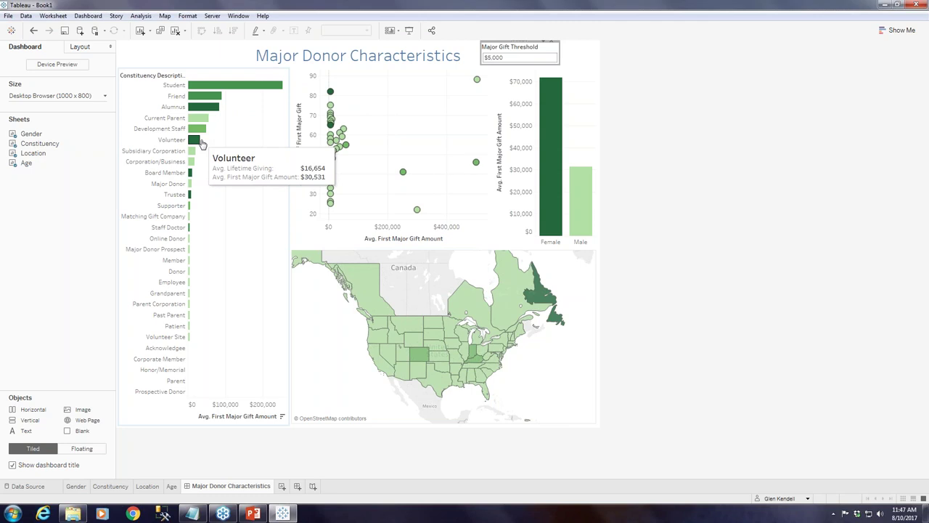
{"action": "left_click", "coordinate": [247, 86]}
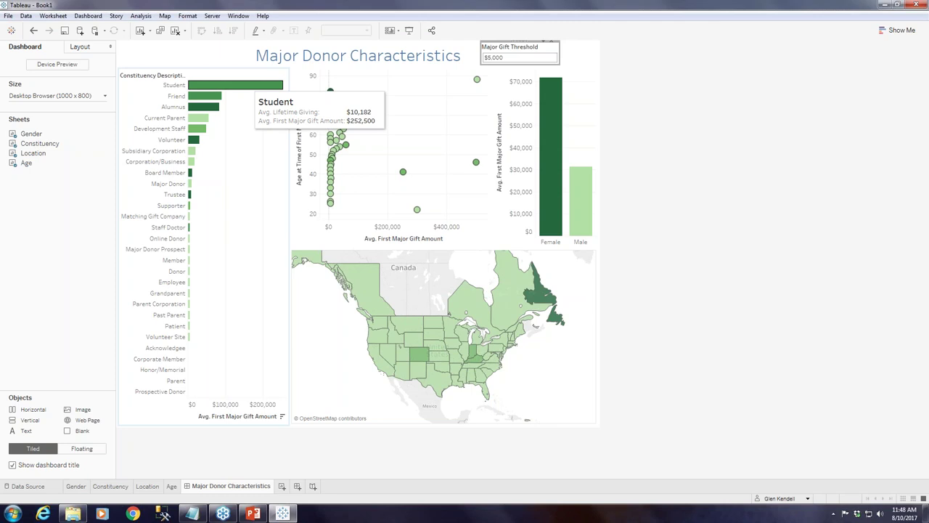
{"action": "mouse_move", "coordinate": [211, 113]}
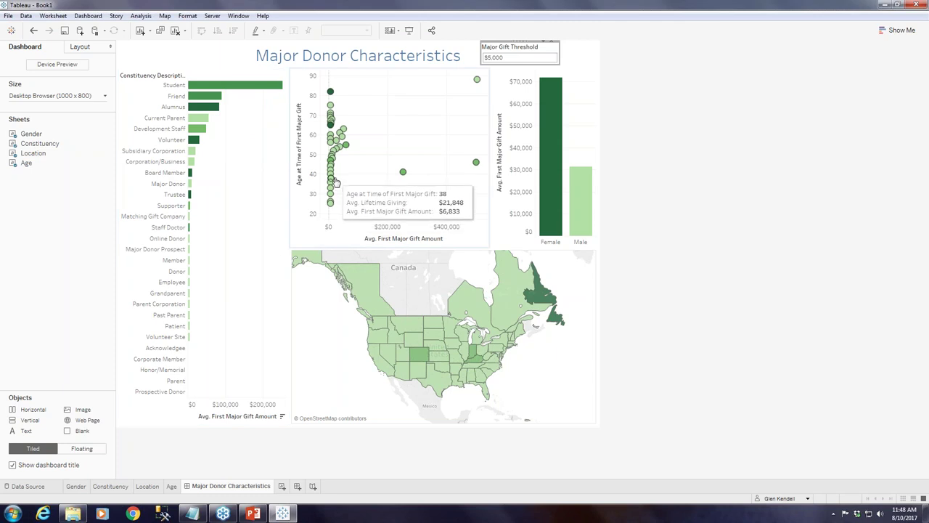
{"action": "mouse_move", "coordinate": [334, 167]}
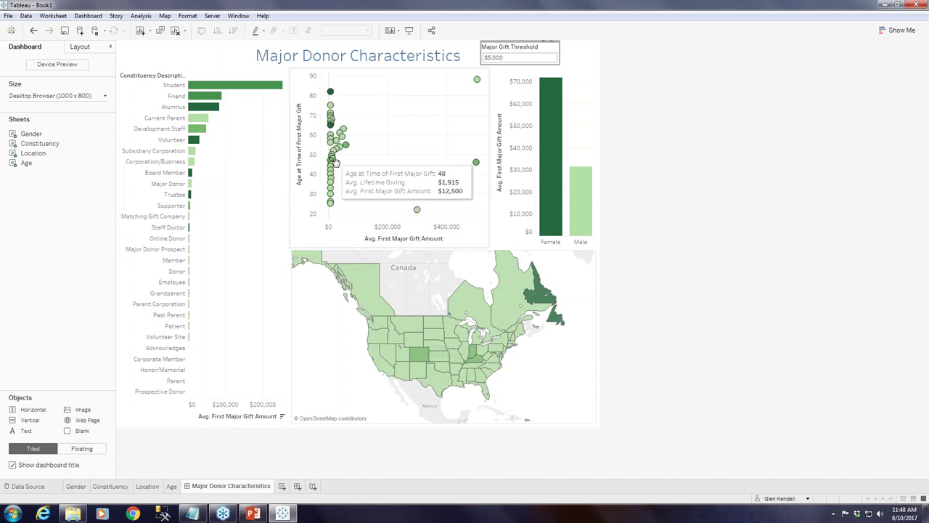
{"action": "mouse_move", "coordinate": [417, 212]}
{"action": "mouse_move", "coordinate": [475, 166]}
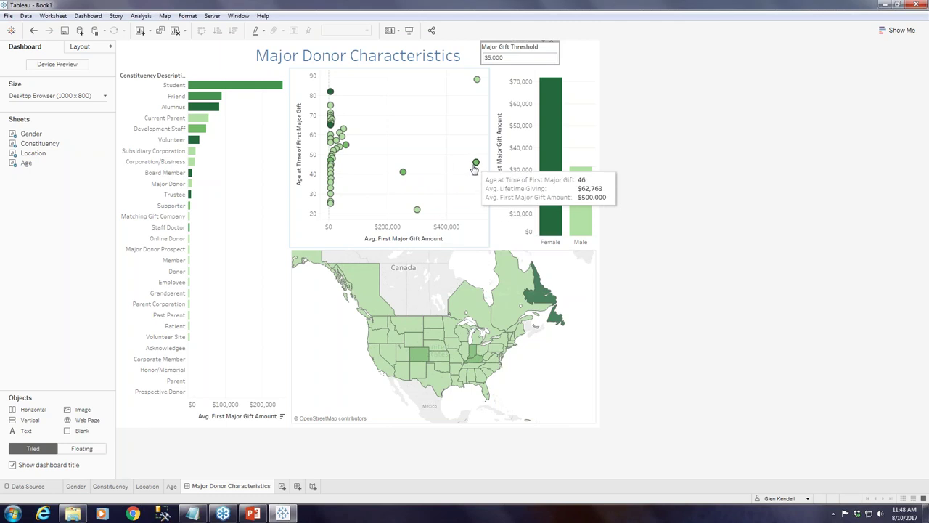